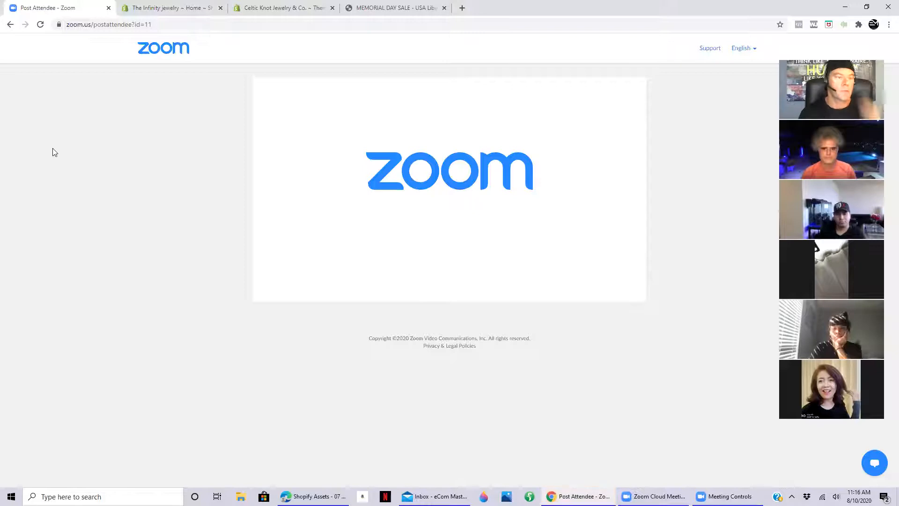
- Go to The Infinity jewelry store admin, view Infinity Logo.JPG from the desktop, and return to the admin
{"action": "left_click", "coordinate": [177, 11]}
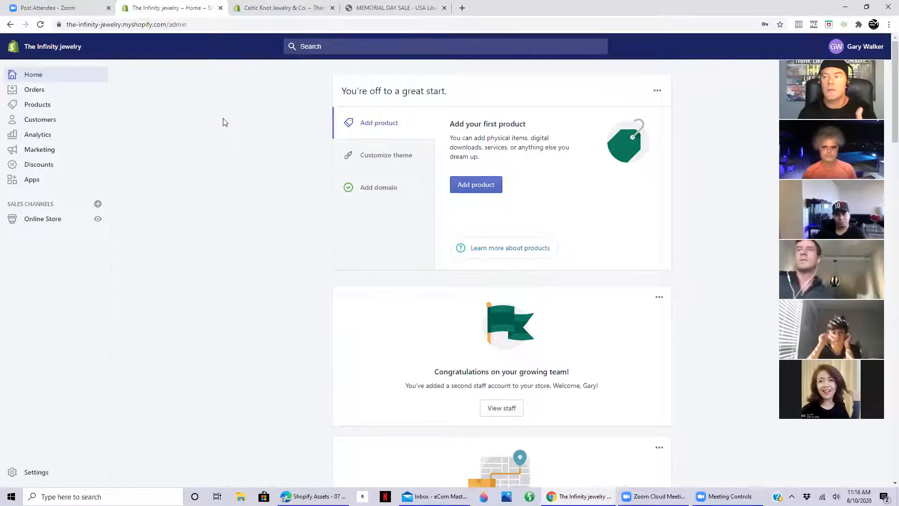
{"action": "left_click", "coordinate": [846, 10]}
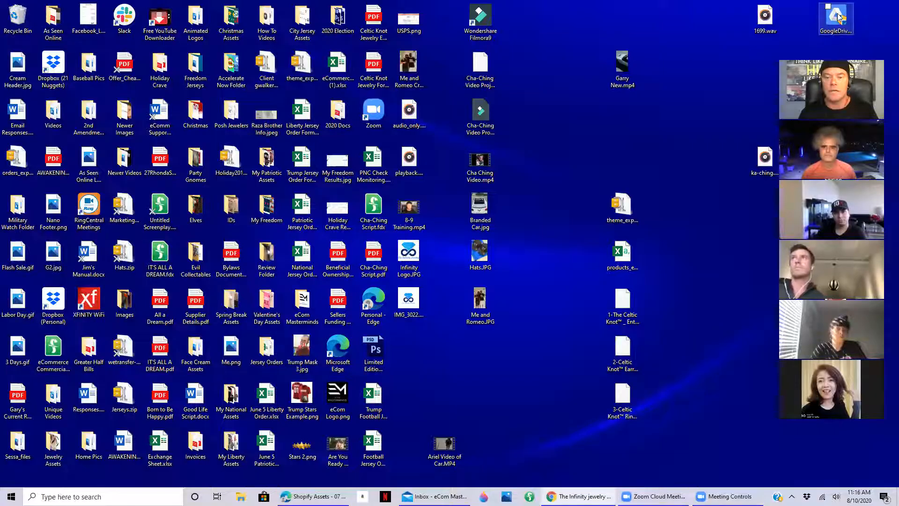
{"action": "double_click", "coordinate": [413, 256]}
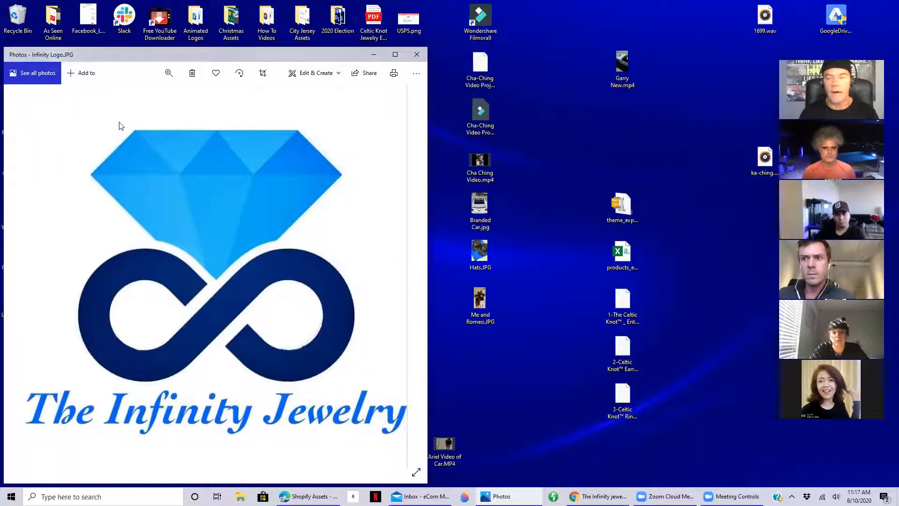
{"action": "left_click", "coordinate": [417, 56]}
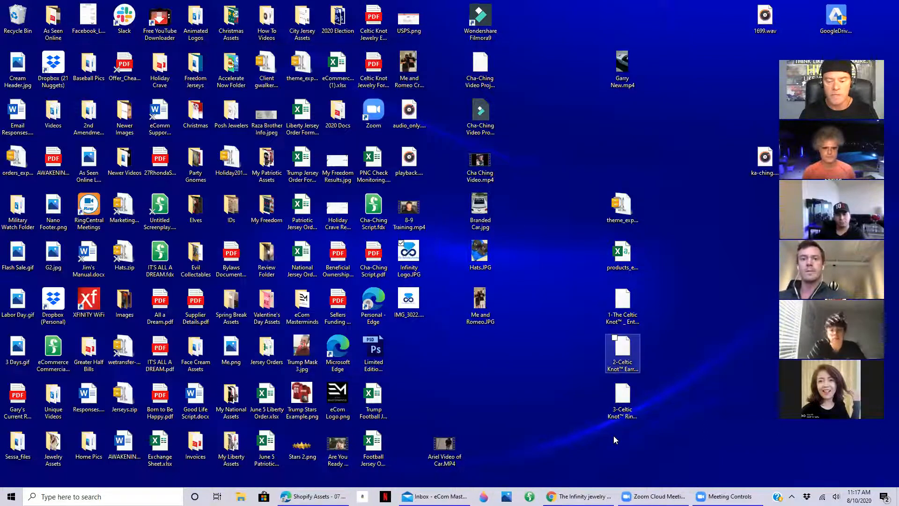
{"action": "left_click", "coordinate": [580, 489]}
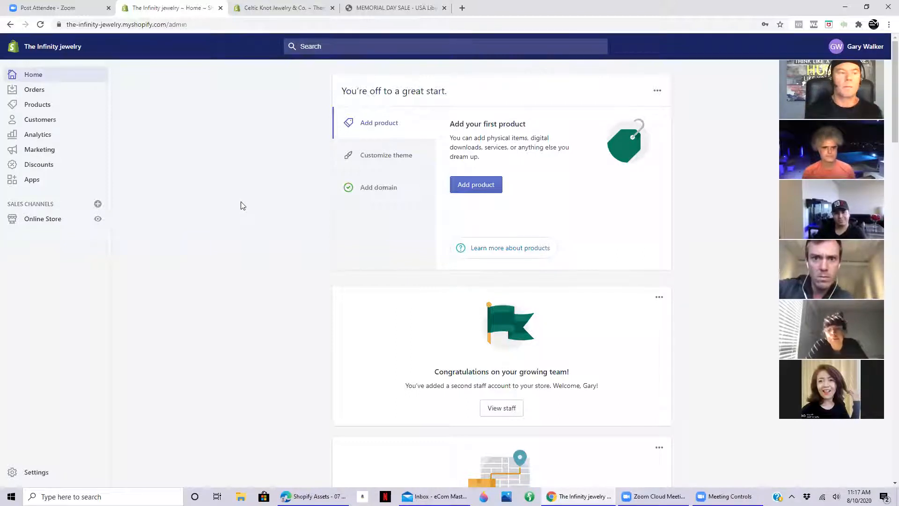
- Open the store's domain settings from the Add domain tip on the home page
{"action": "left_click", "coordinate": [366, 193]}
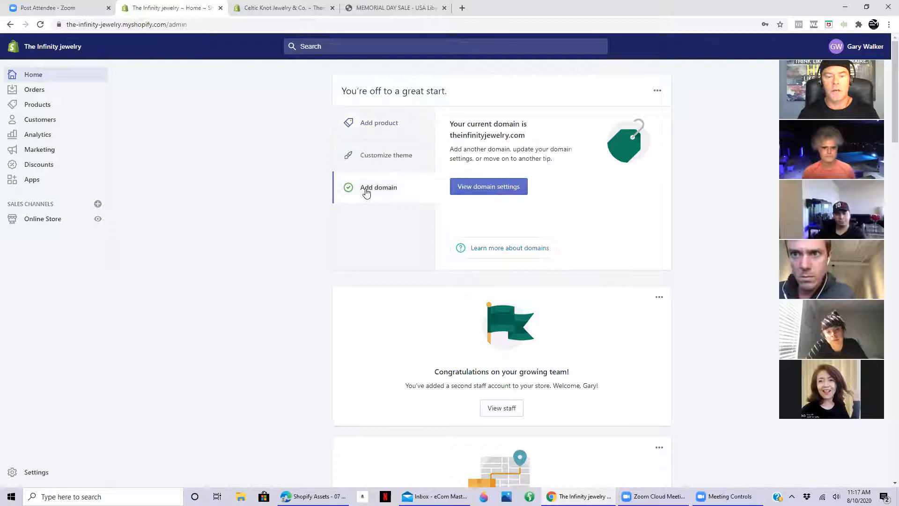
{"action": "left_click", "coordinate": [492, 188]}
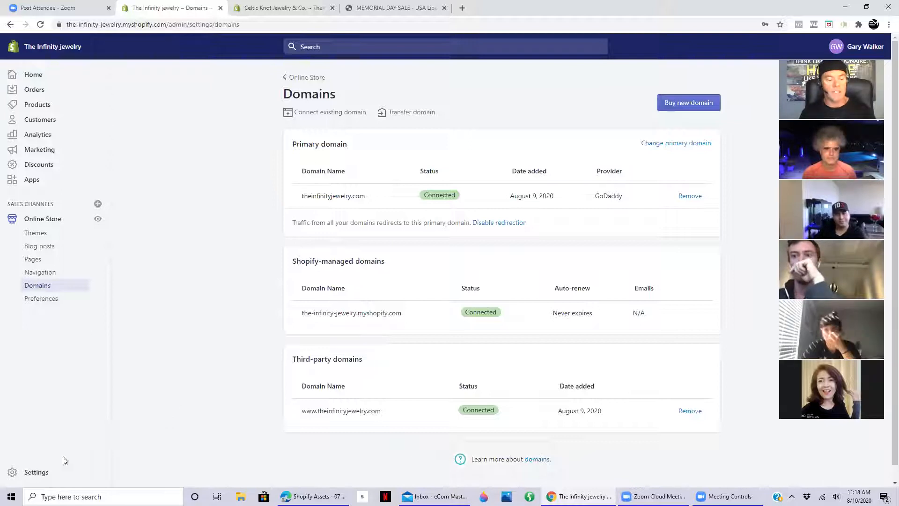
- Review the staff account's profile, recent access and access management options under Plan and permissions, and return to the permissions overview
{"action": "left_click", "coordinate": [35, 473]}
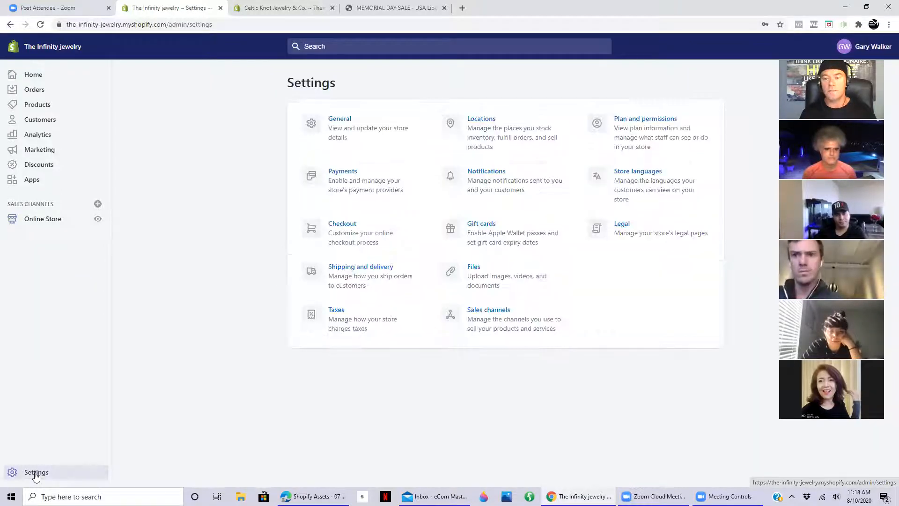
{"action": "left_click", "coordinate": [640, 123]}
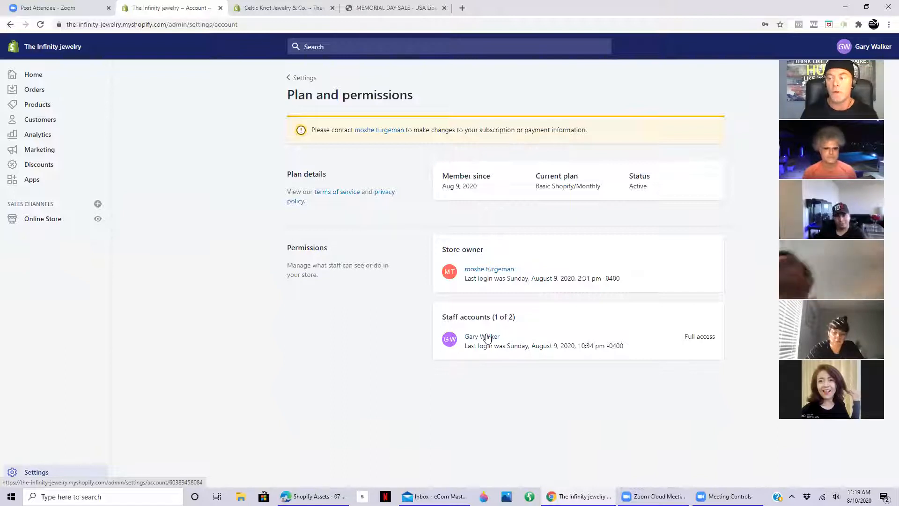
{"action": "left_click", "coordinate": [487, 337]}
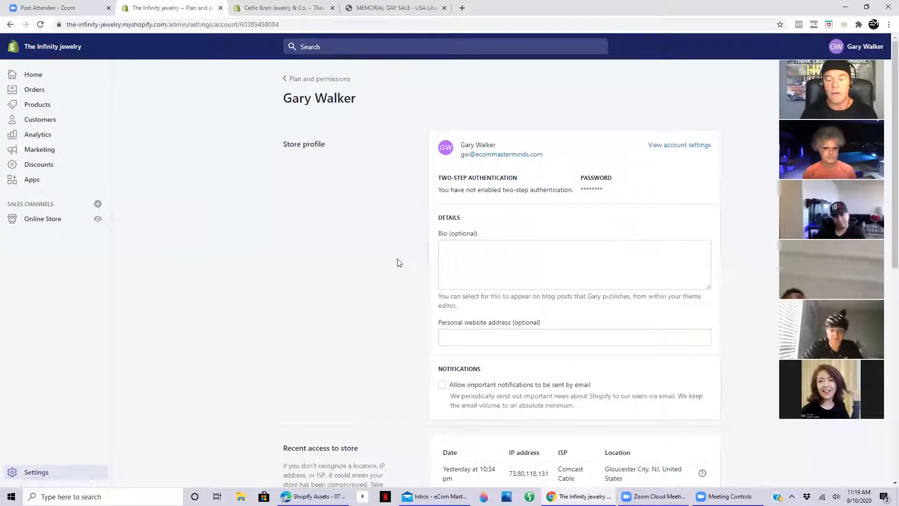
{"action": "scroll", "coordinate": [398, 263], "scroll_direction": "down", "scroll_amount": 2}
{"action": "scroll", "coordinate": [398, 264], "scroll_direction": "down", "scroll_amount": 3}
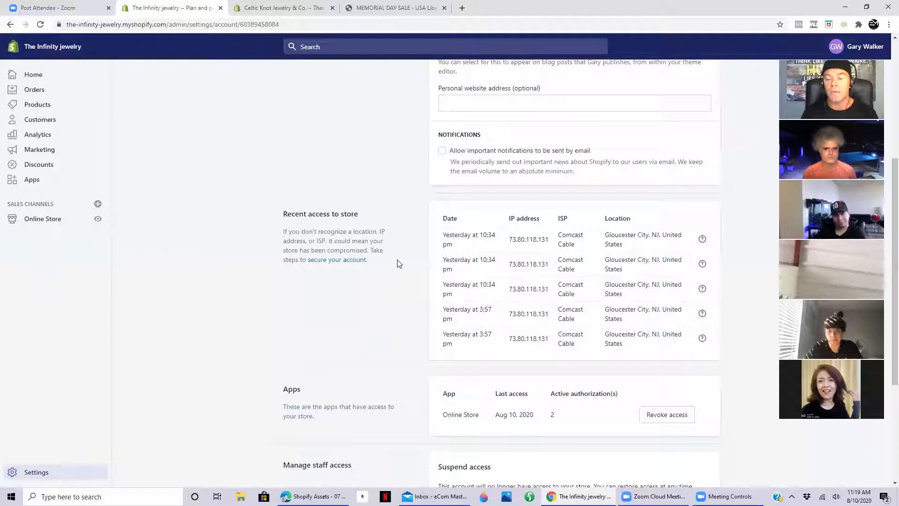
{"action": "scroll", "coordinate": [397, 263], "scroll_direction": "down", "scroll_amount": 4}
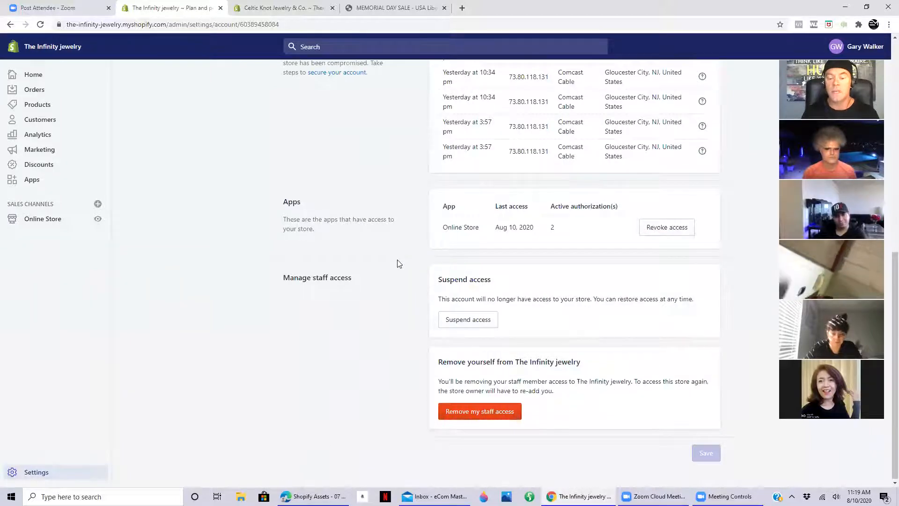
{"action": "scroll", "coordinate": [397, 263], "scroll_direction": "up", "scroll_amount": 4}
{"action": "scroll", "coordinate": [397, 263], "scroll_direction": "up", "scroll_amount": 5}
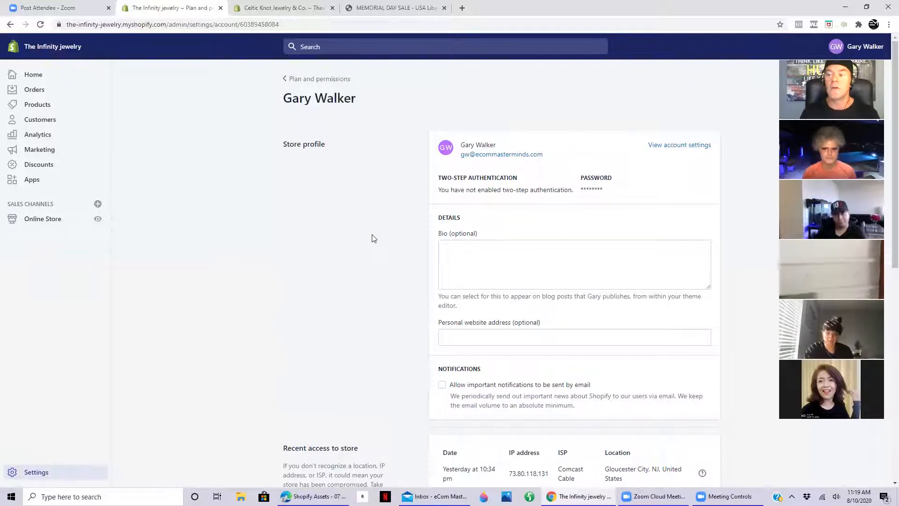
{"action": "left_click", "coordinate": [344, 80]}
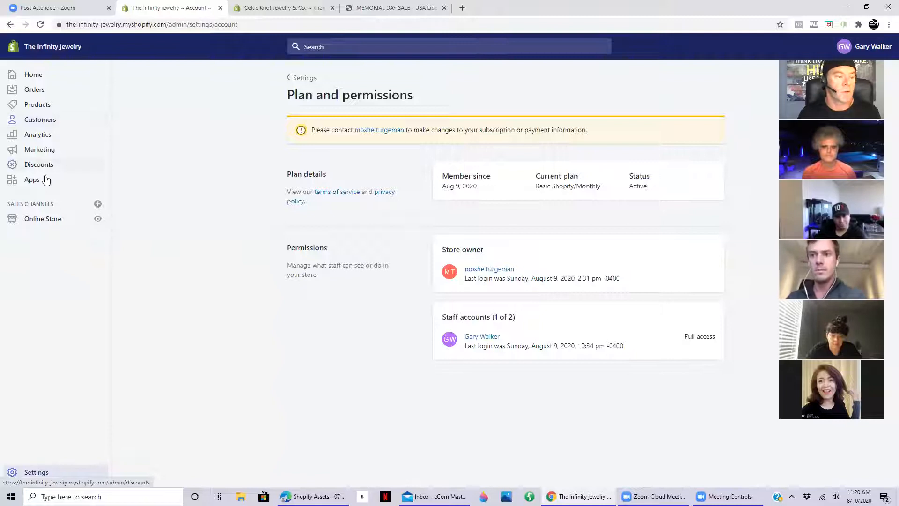
- Open the online store's themes, check the Shopify Assets folder in Google Drive, and show the actions available for the Debut theme
{"action": "left_click", "coordinate": [44, 220]}
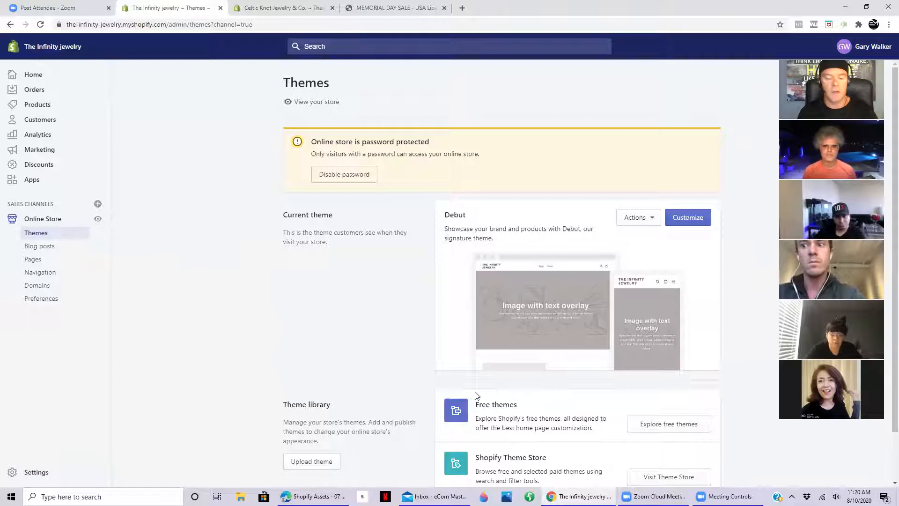
{"action": "left_click", "coordinate": [313, 496]}
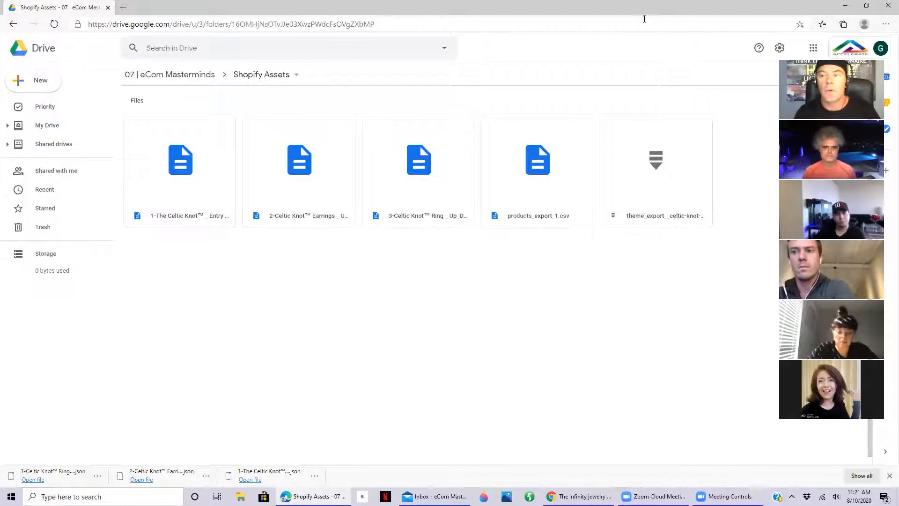
{"action": "key", "text": "alt+Tab"}
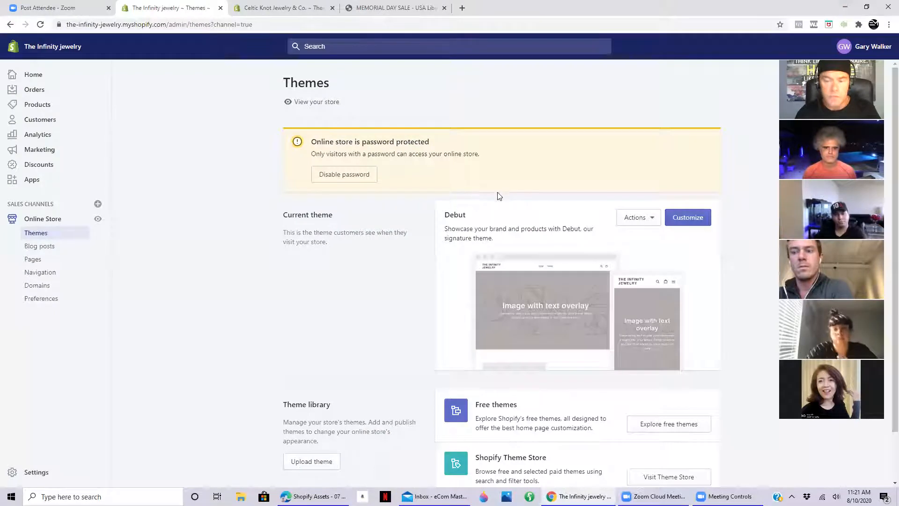
{"action": "left_click", "coordinate": [642, 222]}
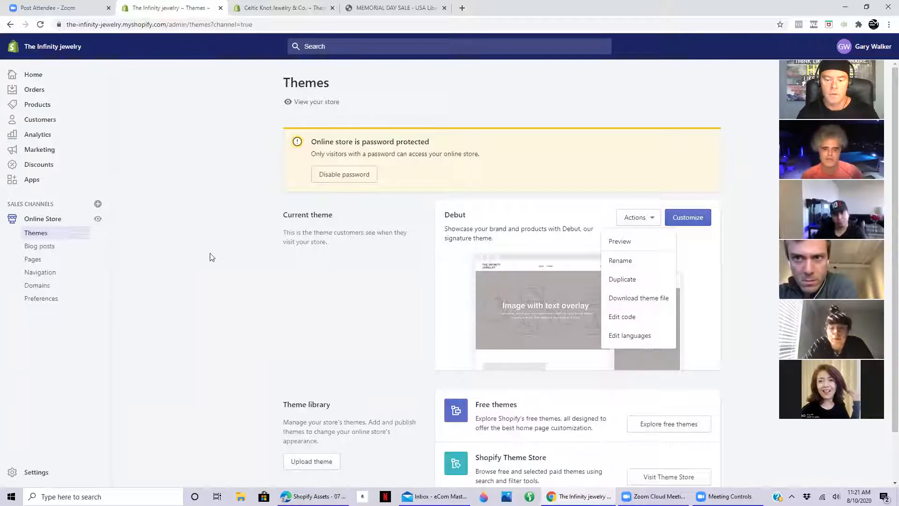
- Upload theme_export__celtic-knot-com-shoptimized-5-1-2-leif-erikson__10AUG2020-0555am.zip from the desktop to the theme library
{"action": "scroll", "coordinate": [239, 372], "scroll_direction": "down", "scroll_amount": 2}
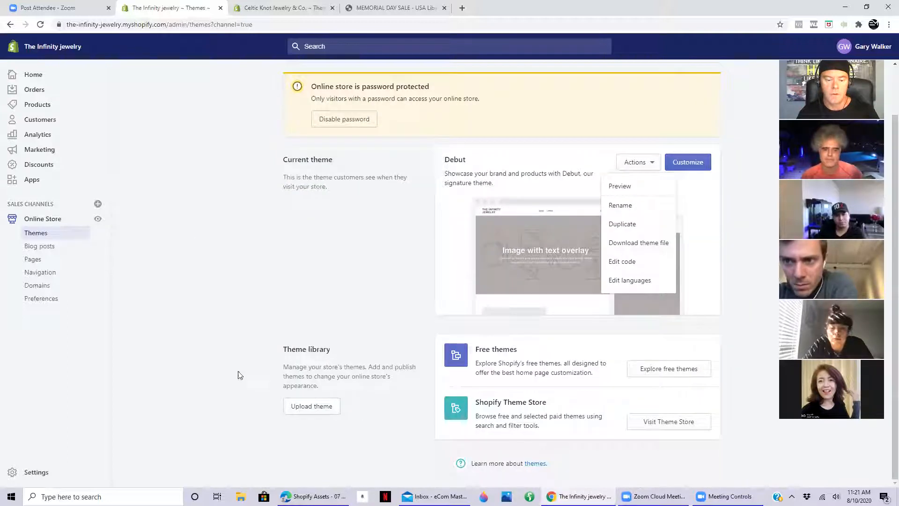
{"action": "left_click", "coordinate": [318, 406]}
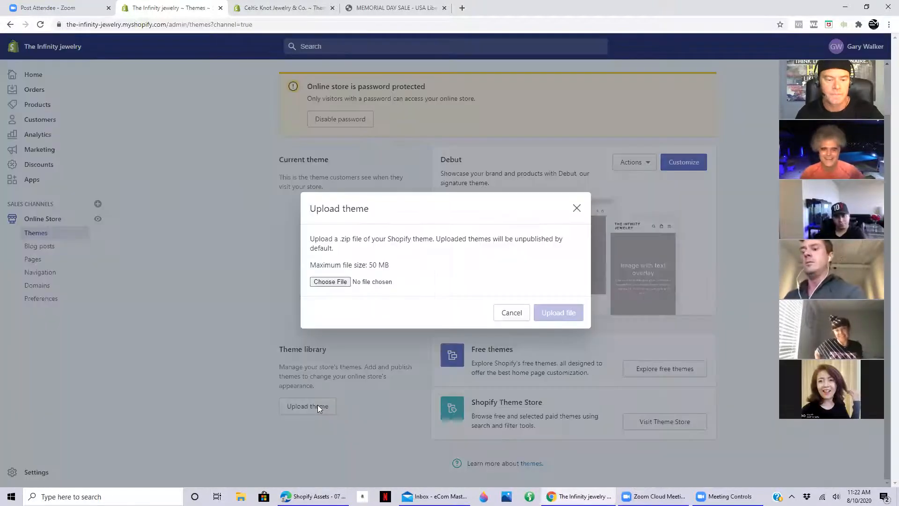
{"action": "left_click", "coordinate": [335, 283]}
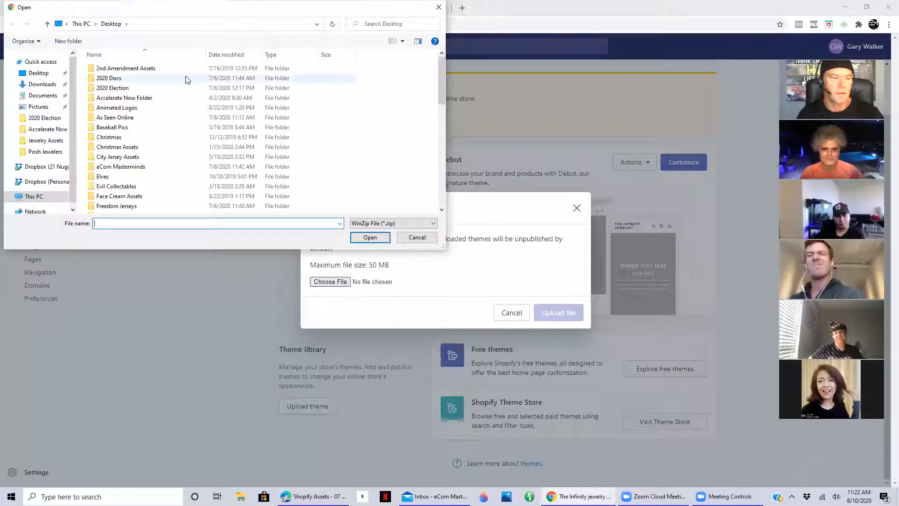
{"action": "scroll", "coordinate": [205, 125], "scroll_direction": "down", "scroll_amount": 10}
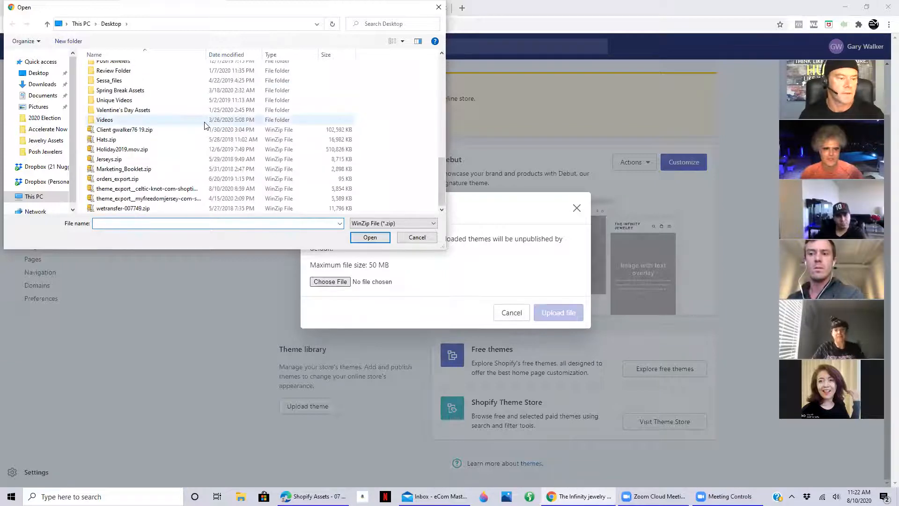
{"action": "left_click", "coordinate": [135, 189]}
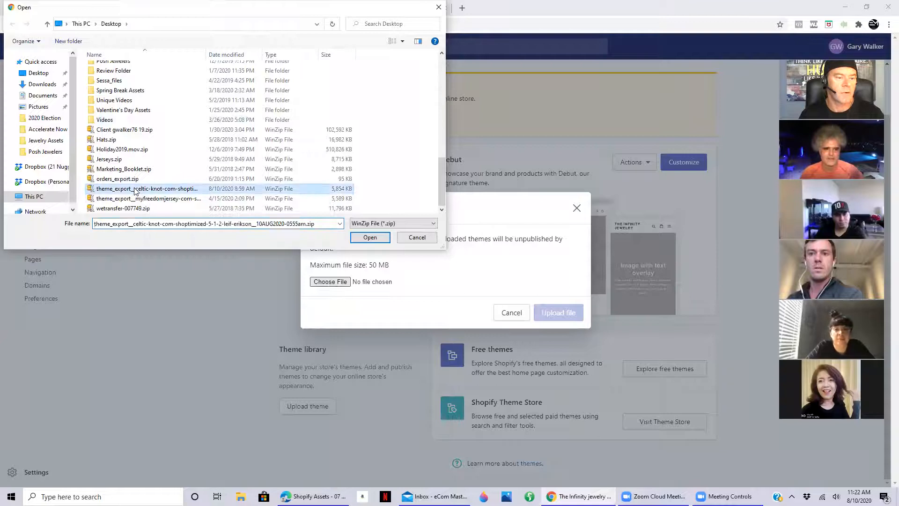
{"action": "left_click", "coordinate": [367, 238]}
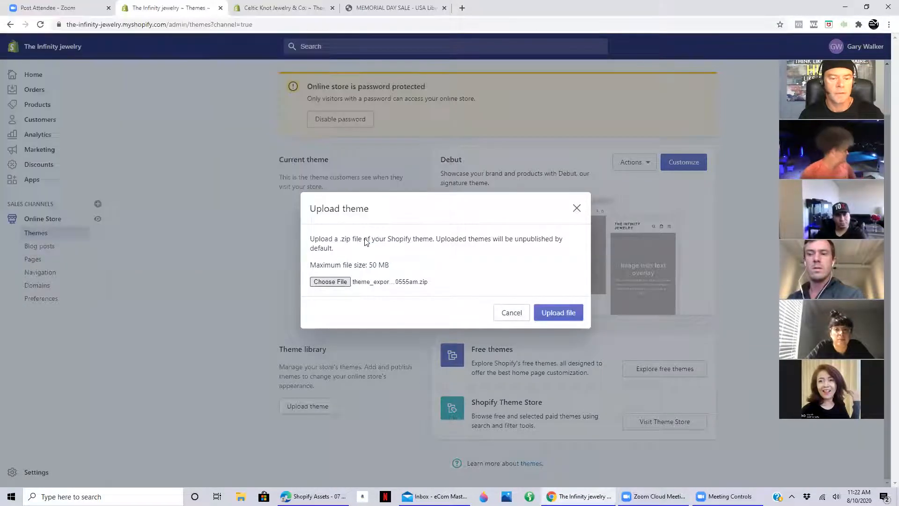
{"action": "left_click", "coordinate": [558, 312]}
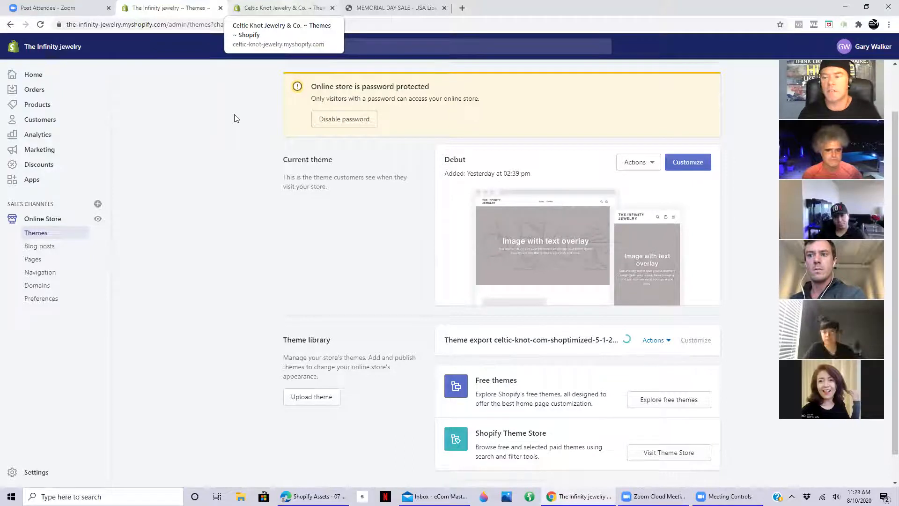
- View the themes of the Celtic Knot Jewelry & Co. store, and return to The Infinity jewelry store to view its product collections
{"action": "key", "text": "ctrl+Tab"}
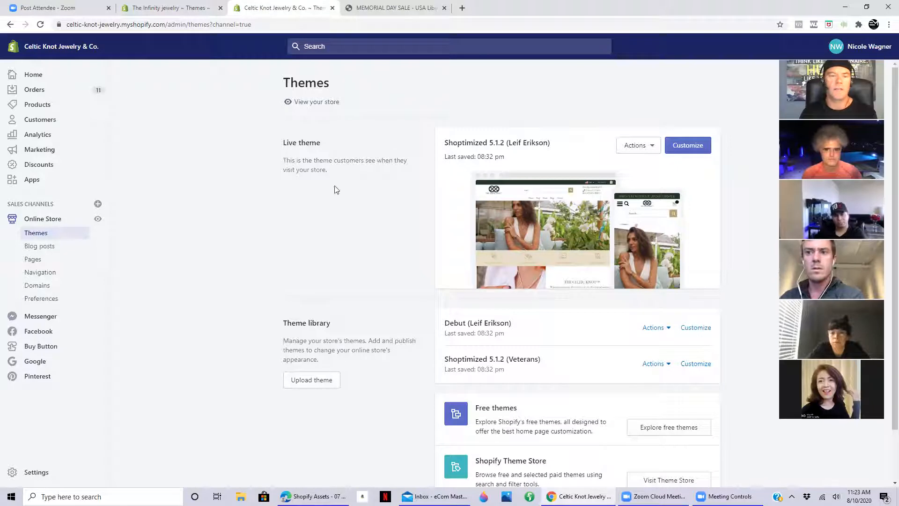
{"action": "left_click", "coordinate": [174, 8]}
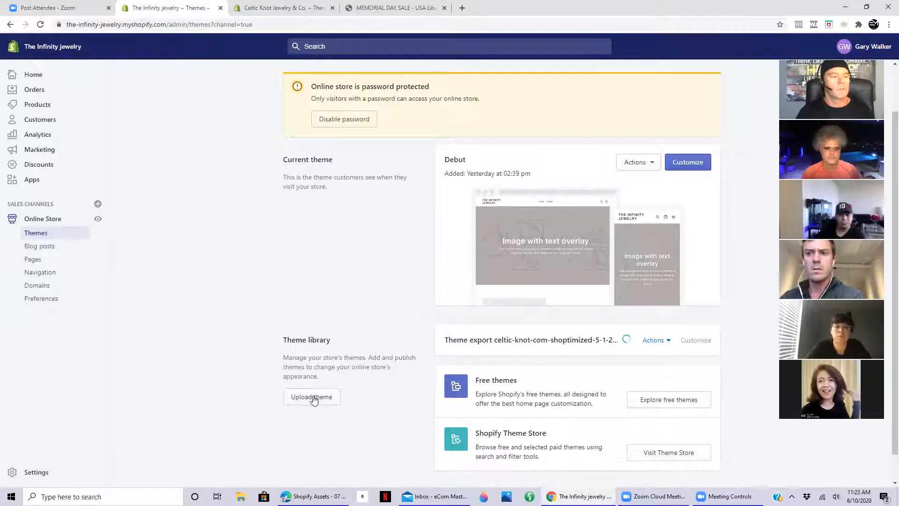
{"action": "left_click", "coordinate": [44, 110]}
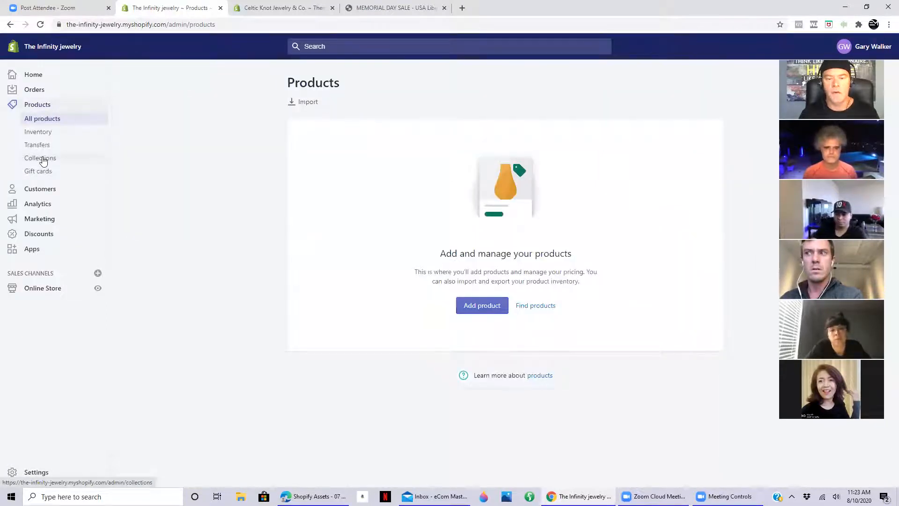
{"action": "left_click", "coordinate": [43, 161]}
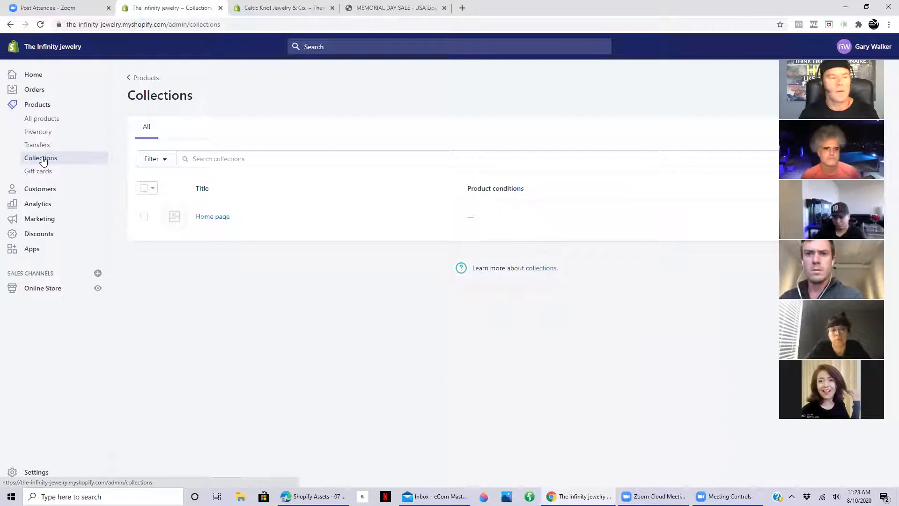
- Import the products from products_export_1.csv on the desktop into the store, without overwriting existing products
{"action": "left_click", "coordinate": [39, 123]}
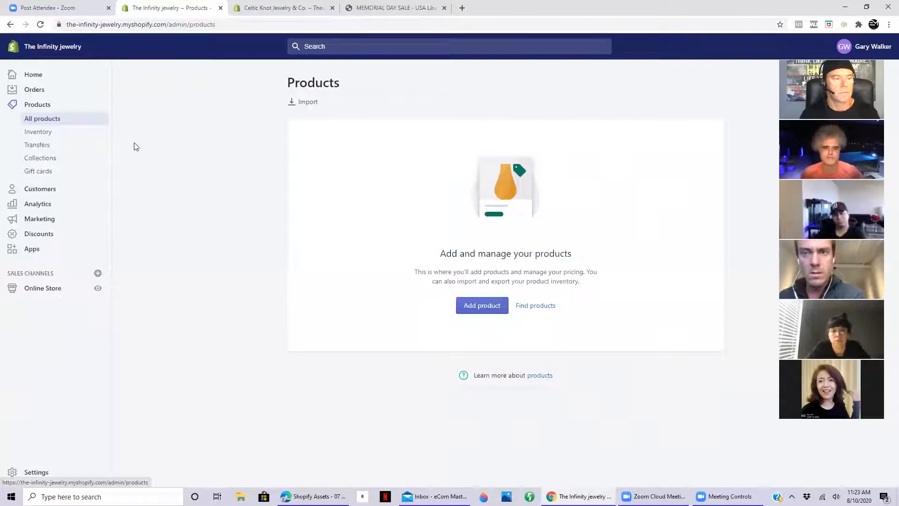
{"action": "left_click", "coordinate": [309, 102]}
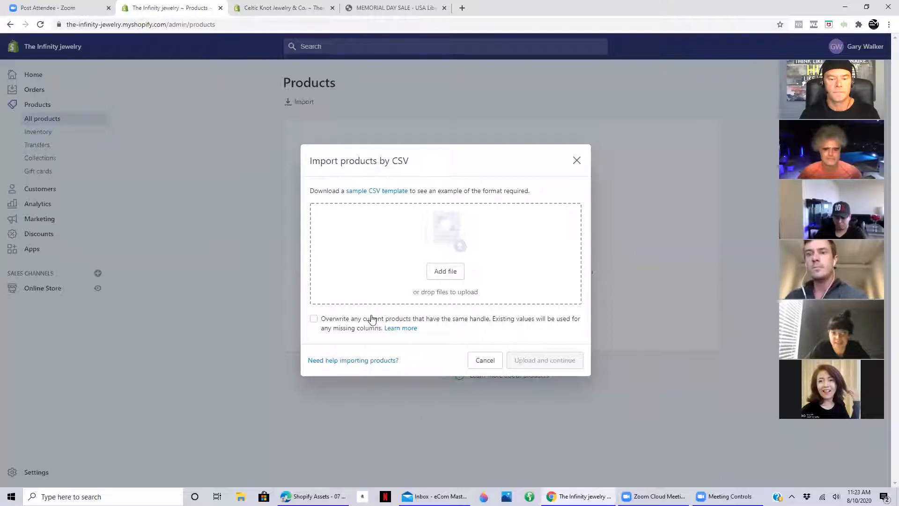
{"action": "left_click", "coordinate": [443, 274]}
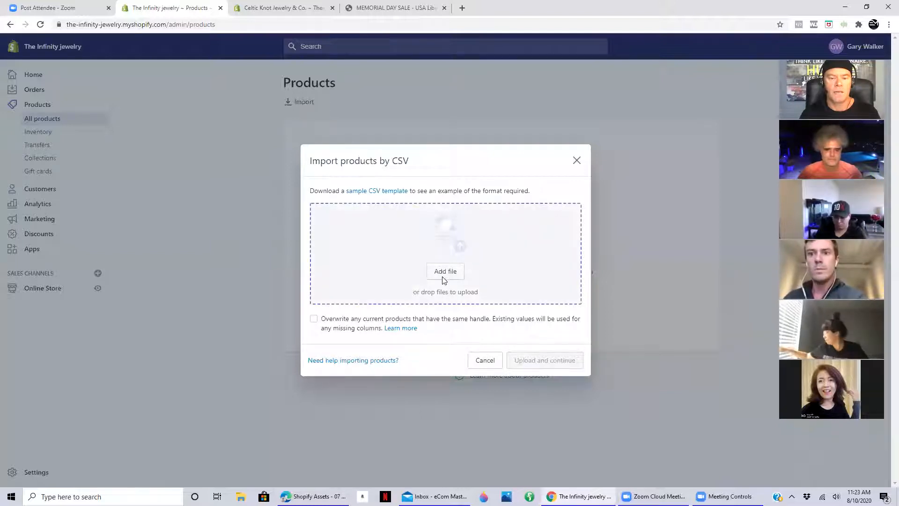
{"action": "scroll", "coordinate": [359, 121], "scroll_direction": "down", "scroll_amount": 8}
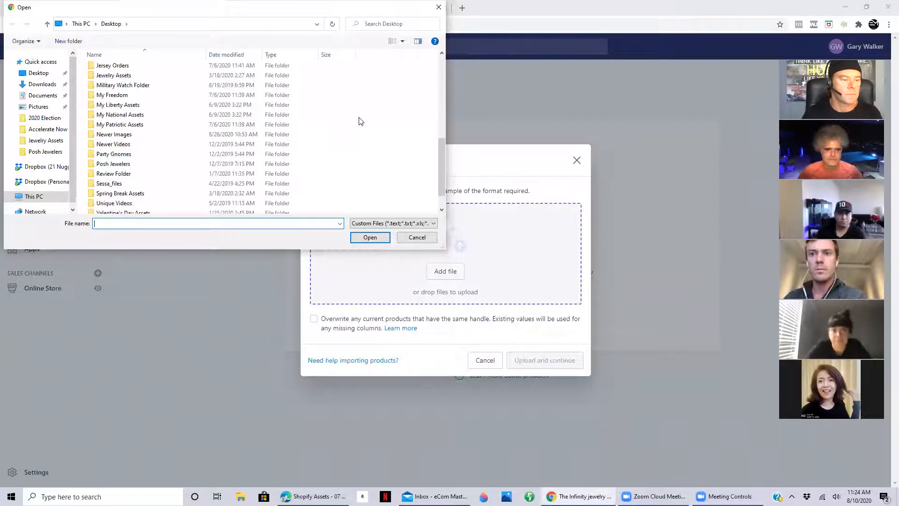
{"action": "scroll", "coordinate": [359, 121], "scroll_direction": "down", "scroll_amount": 1}
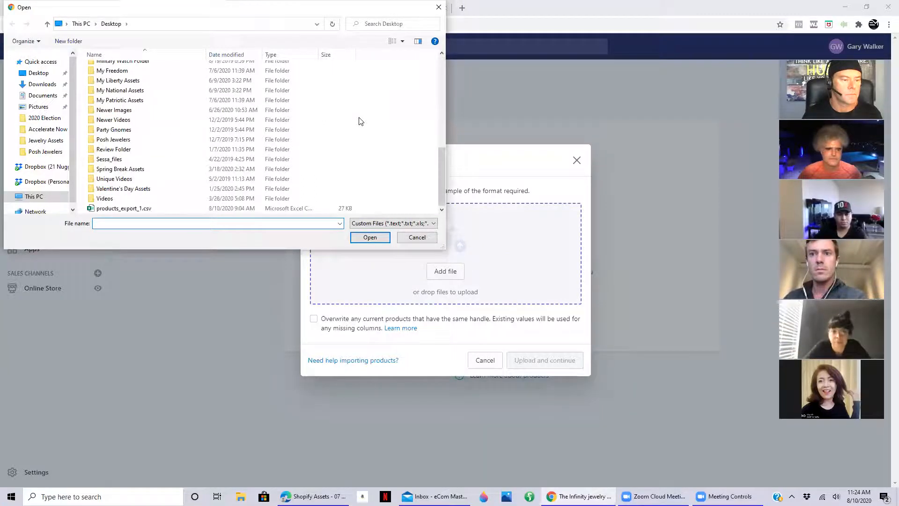
{"action": "left_click", "coordinate": [150, 208]}
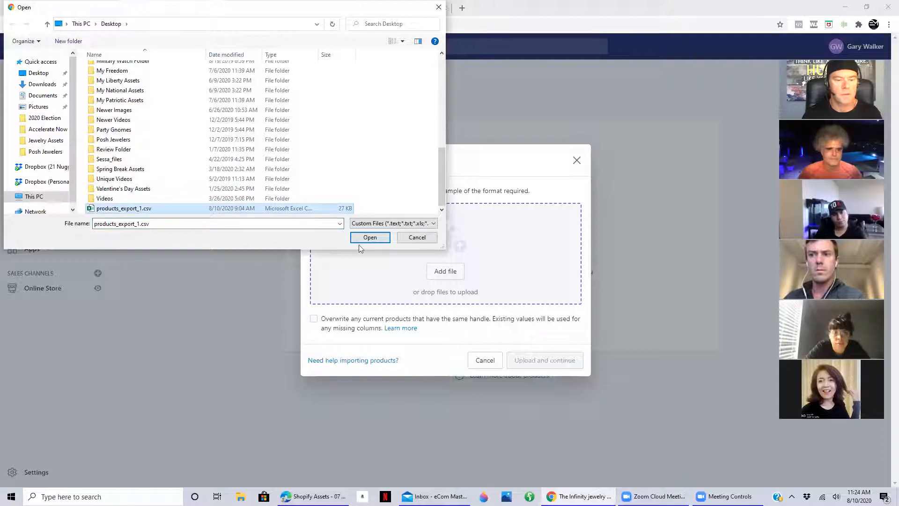
{"action": "left_click", "coordinate": [369, 237]}
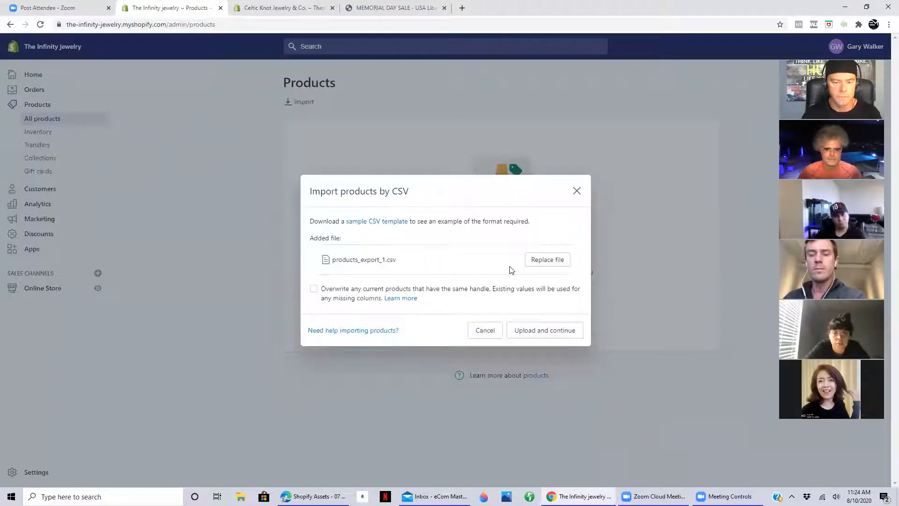
{"action": "left_click", "coordinate": [538, 332]}
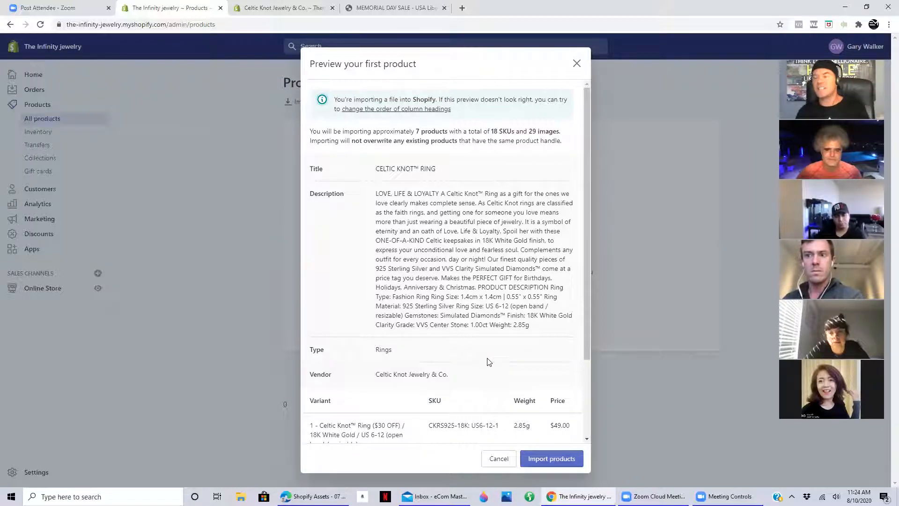
{"action": "left_click", "coordinate": [559, 456]}
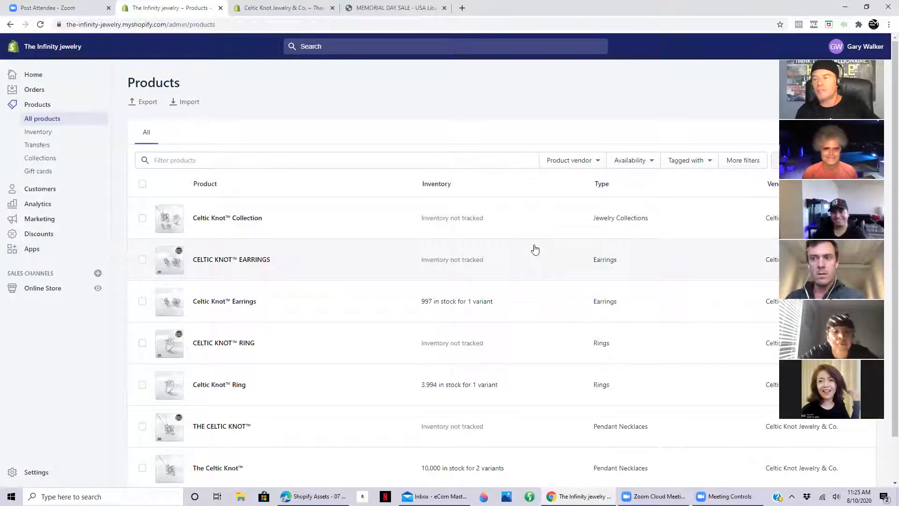
- Look over the imported product list and open the product The Celtic Knot™ in Pendant Necklaces
{"action": "scroll", "coordinate": [534, 248], "scroll_direction": "down", "scroll_amount": 1}
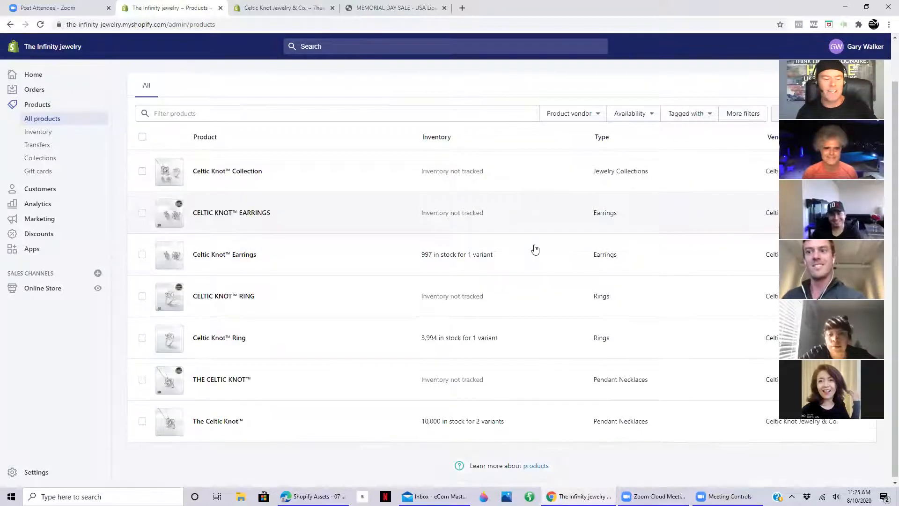
{"action": "scroll", "coordinate": [311, 301], "scroll_direction": "up", "scroll_amount": 1}
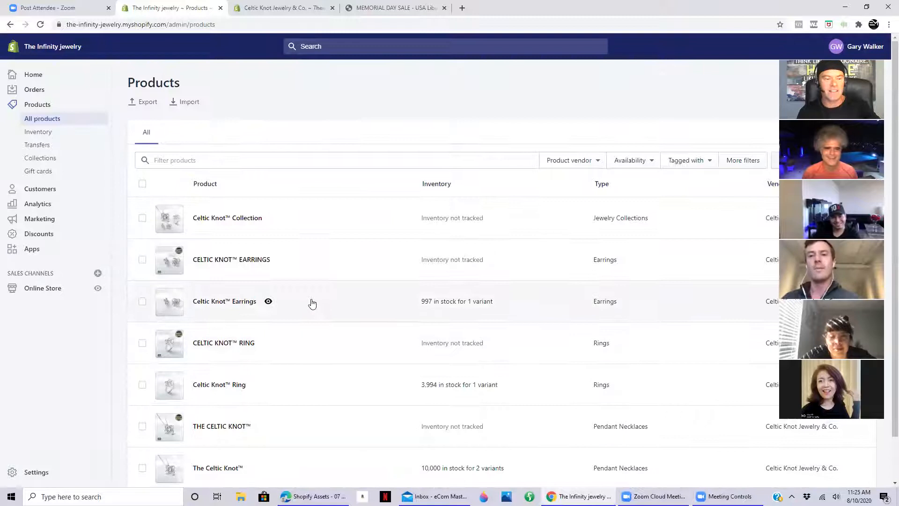
{"action": "scroll", "coordinate": [289, 306], "scroll_direction": "down", "scroll_amount": 1}
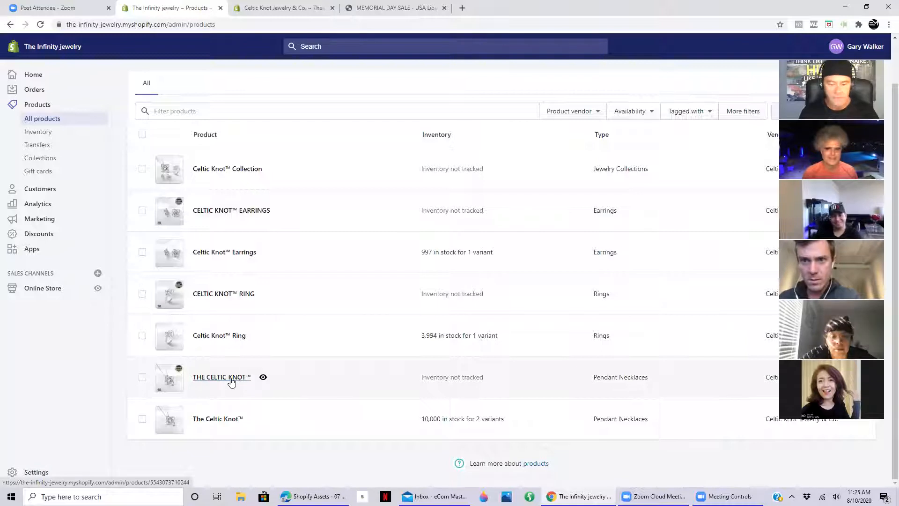
{"action": "left_click", "coordinate": [215, 422]}
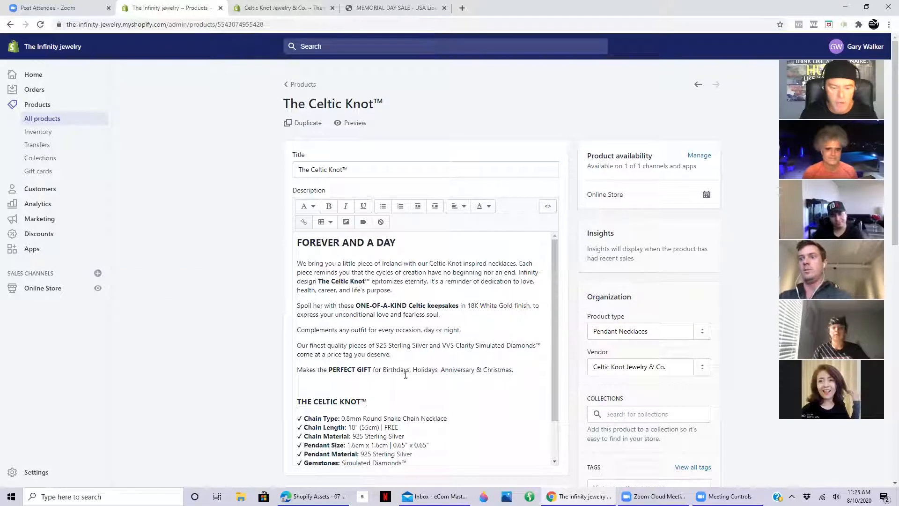
- Review The Celtic Knot™ product's description, tags, media images, variants with prices, and search engine listing
{"action": "scroll", "coordinate": [413, 343], "scroll_direction": "down", "scroll_amount": 1}
{"action": "scroll", "coordinate": [413, 343], "scroll_direction": "down", "scroll_amount": 1}
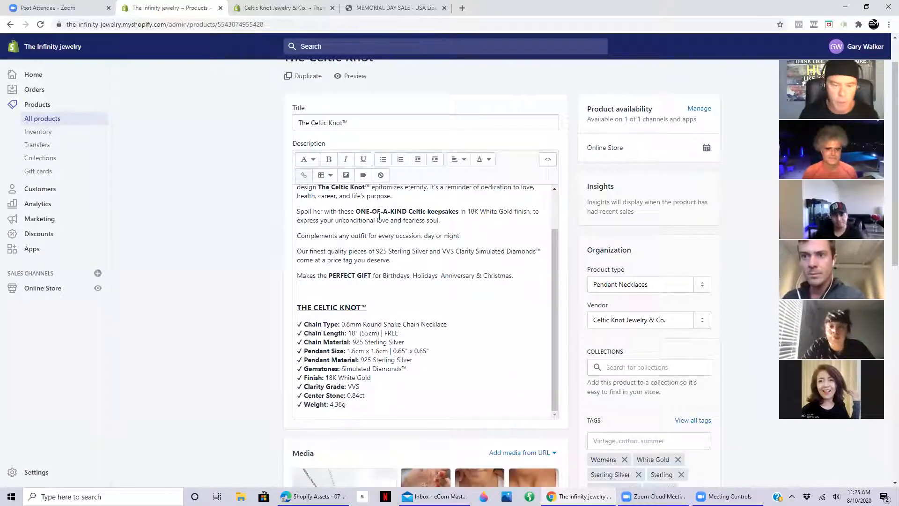
{"action": "scroll", "coordinate": [424, 253], "scroll_direction": "up", "scroll_amount": 1}
{"action": "scroll", "coordinate": [242, 289], "scroll_direction": "down", "scroll_amount": 3}
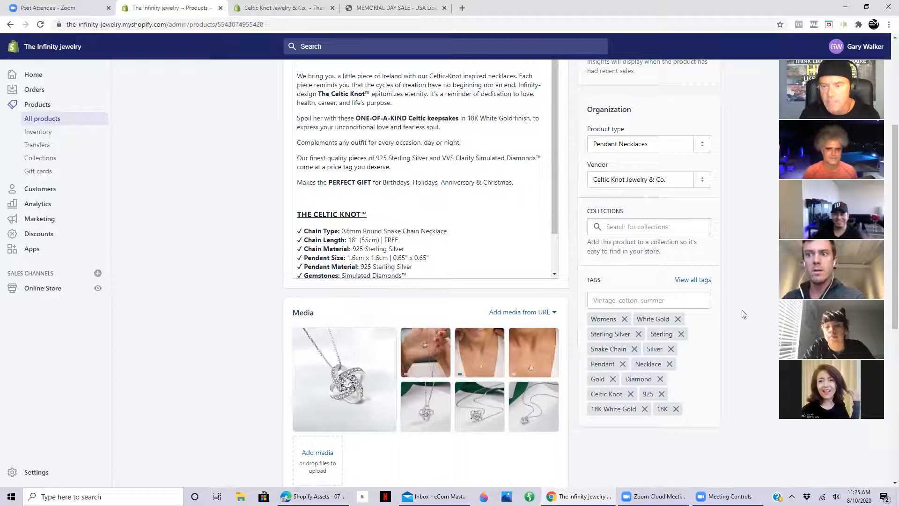
{"action": "scroll", "coordinate": [667, 273], "scroll_direction": "up", "scroll_amount": 2}
{"action": "scroll", "coordinate": [700, 225], "scroll_direction": "up", "scroll_amount": 2}
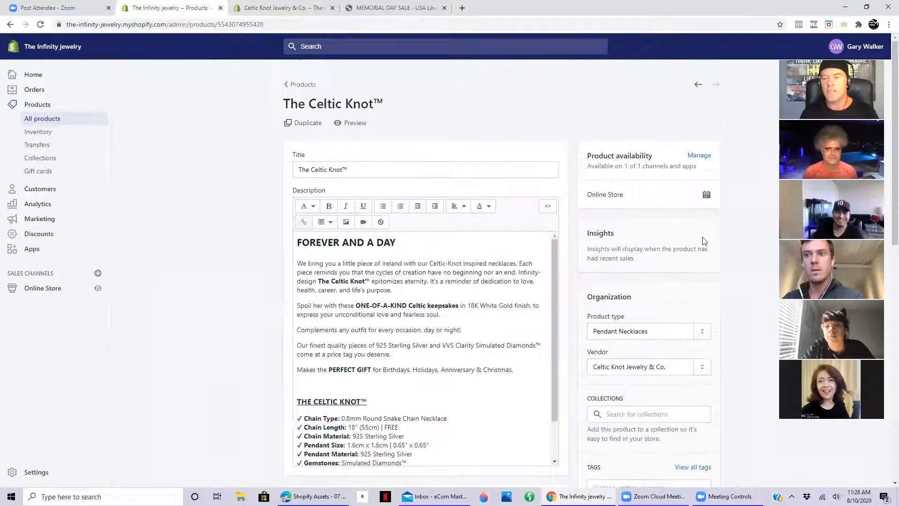
{"action": "scroll", "coordinate": [731, 240], "scroll_direction": "down", "scroll_amount": 8}
{"action": "scroll", "coordinate": [733, 242], "scroll_direction": "down", "scroll_amount": 2}
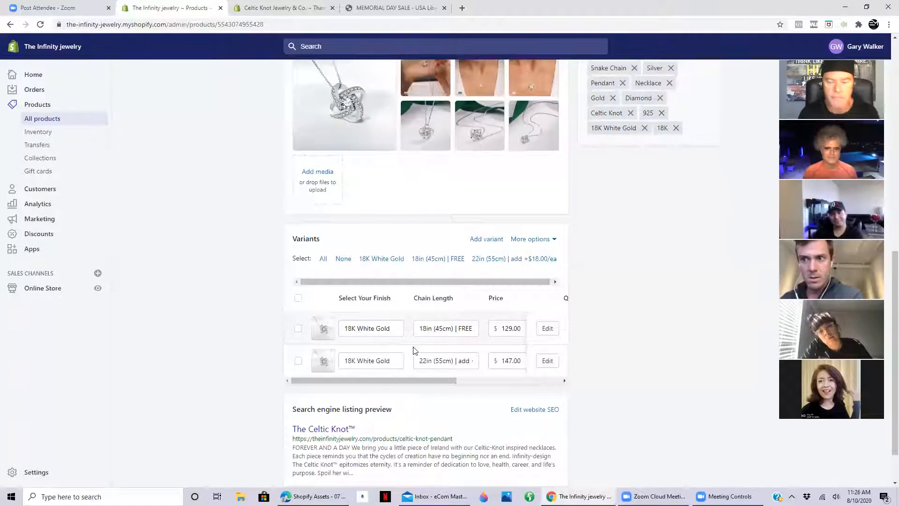
{"action": "scroll", "coordinate": [422, 333], "scroll_direction": "down", "scroll_amount": 1}
{"action": "scroll", "coordinate": [452, 346], "scroll_direction": "up", "scroll_amount": 4}
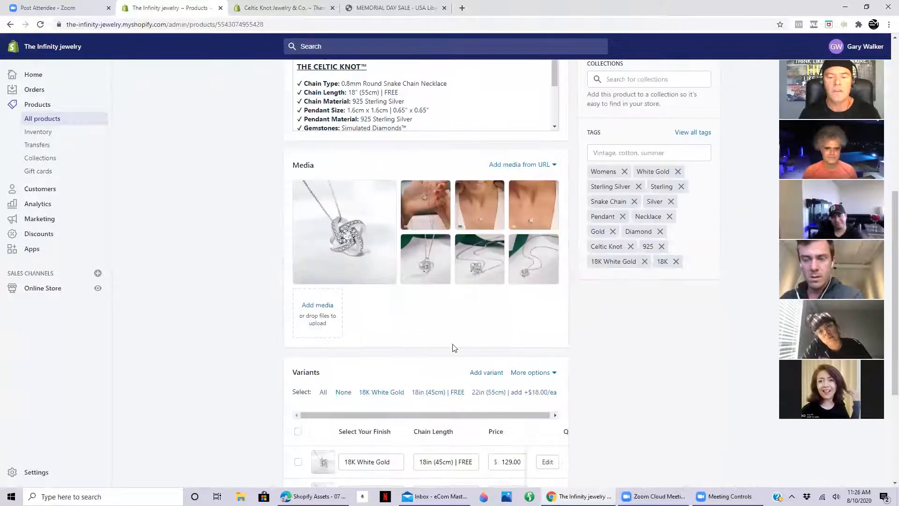
{"action": "scroll", "coordinate": [576, 348], "scroll_direction": "up", "scroll_amount": 7}
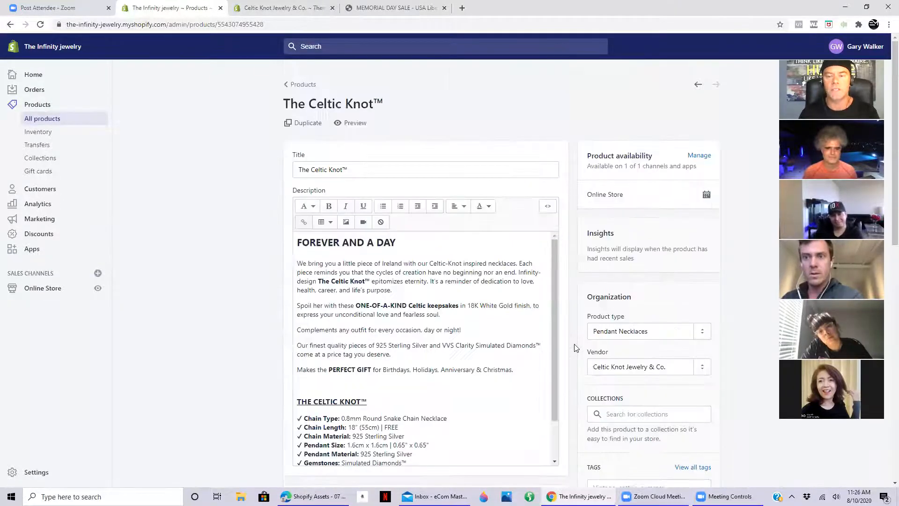
- Preview The Celtic Knot™ product page on the storefront, check its images and description, and close the preview
{"action": "left_click", "coordinate": [354, 124]}
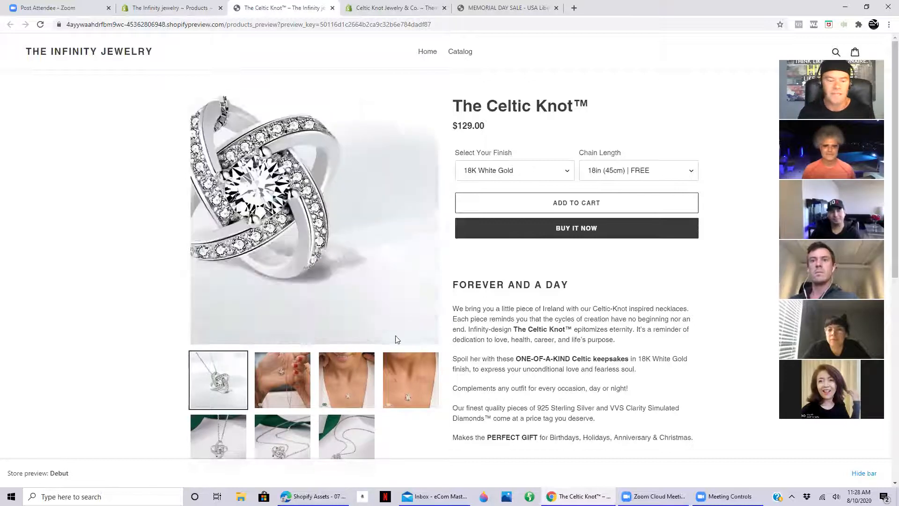
{"action": "scroll", "coordinate": [149, 375], "scroll_direction": "down", "scroll_amount": 7}
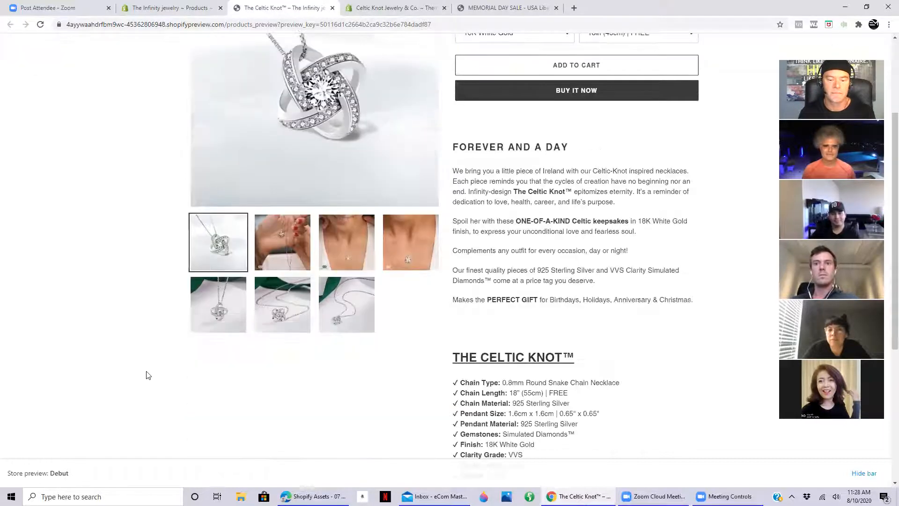
{"action": "scroll", "coordinate": [148, 374], "scroll_direction": "up", "scroll_amount": 5}
{"action": "scroll", "coordinate": [146, 375], "scroll_direction": "up", "scroll_amount": 2}
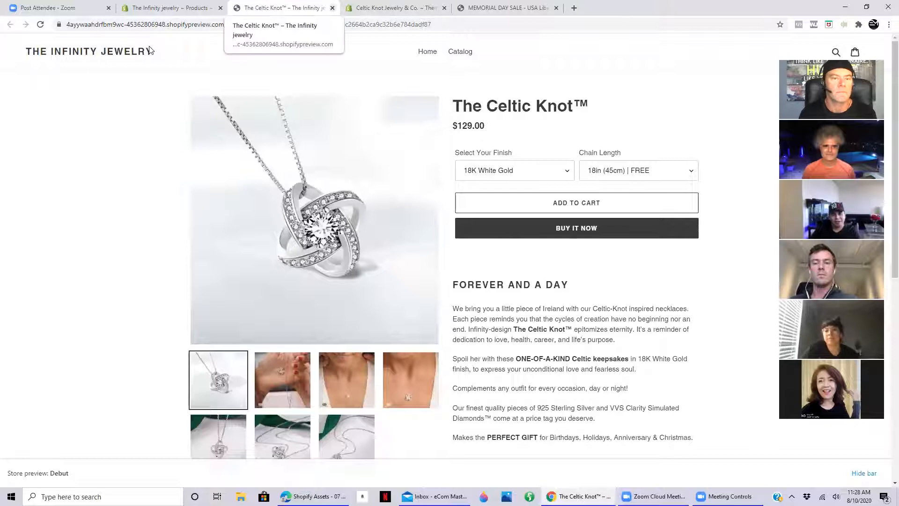
{"action": "left_click", "coordinate": [332, 8]}
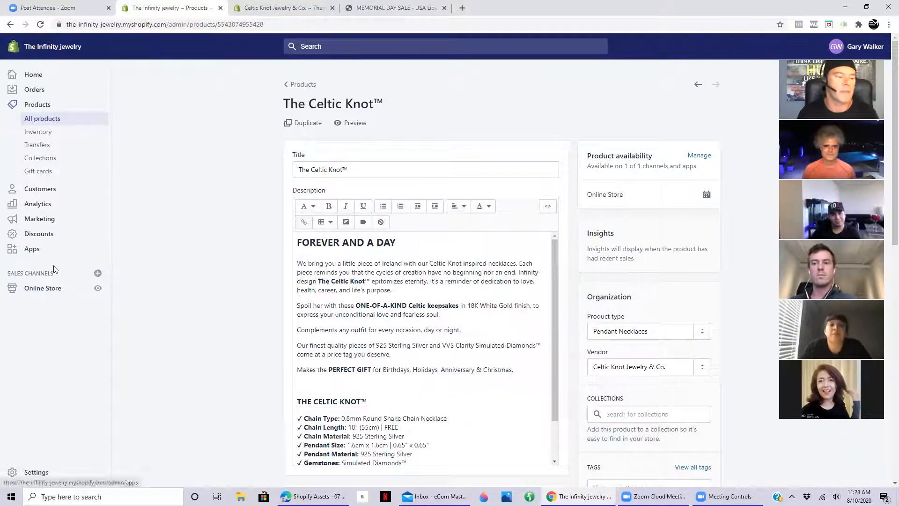
- Publish the uploaded celtic-knot-com-shoptimized theme from the theme library as the online store's current theme
{"action": "left_click", "coordinate": [53, 288]}
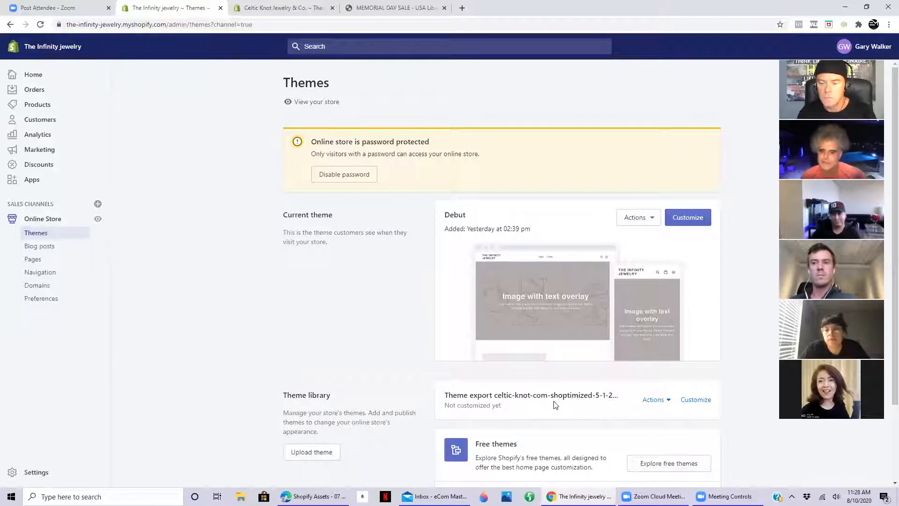
{"action": "left_click", "coordinate": [669, 401]}
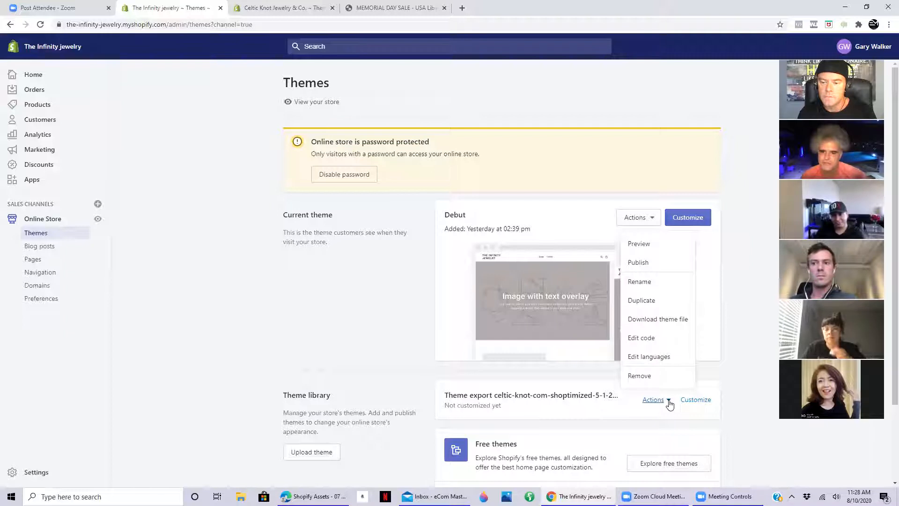
{"action": "left_click", "coordinate": [650, 263]}
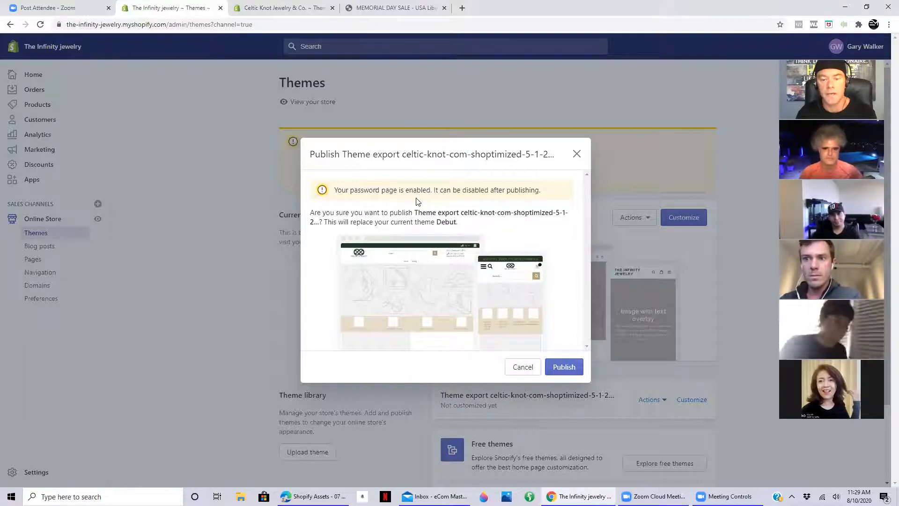
{"action": "left_click", "coordinate": [569, 367]}
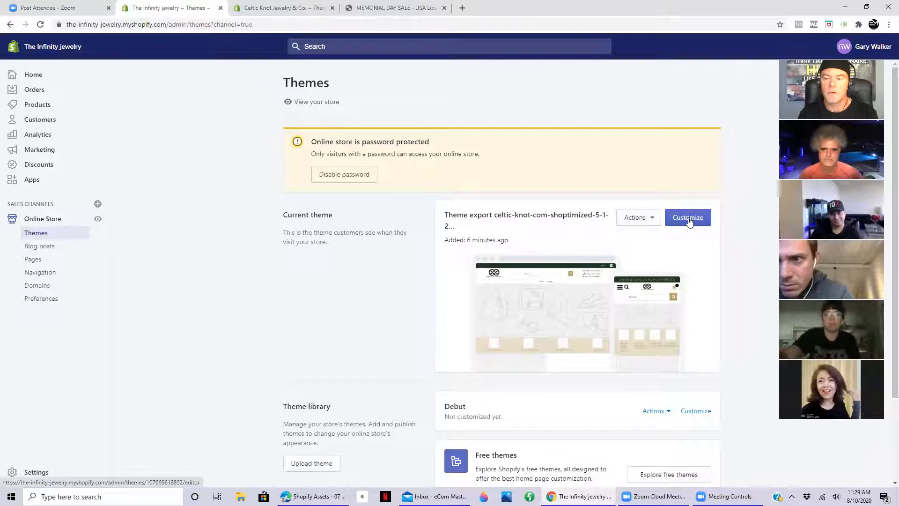
- Open the published theme for customization and examine the home page preview down to the footer and its list of sections
{"action": "left_click", "coordinate": [689, 221]}
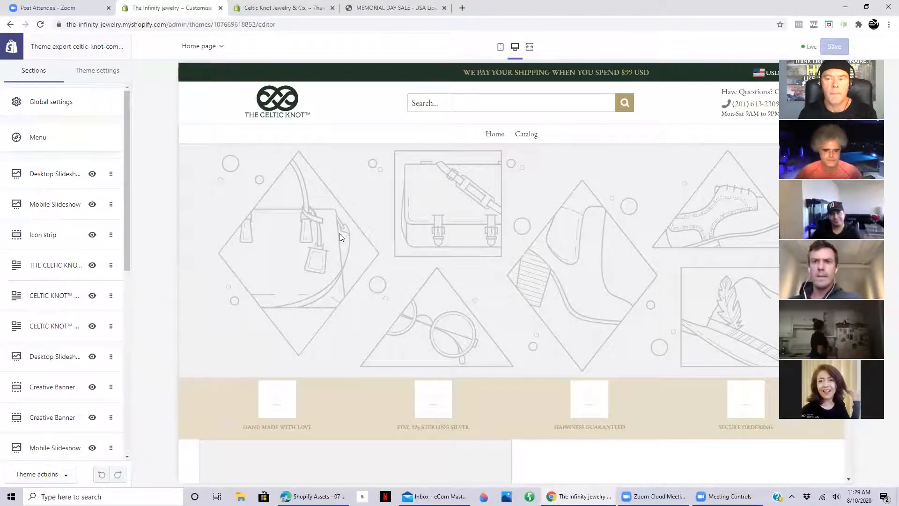
{"action": "scroll", "coordinate": [339, 234], "scroll_direction": "down", "scroll_amount": 4}
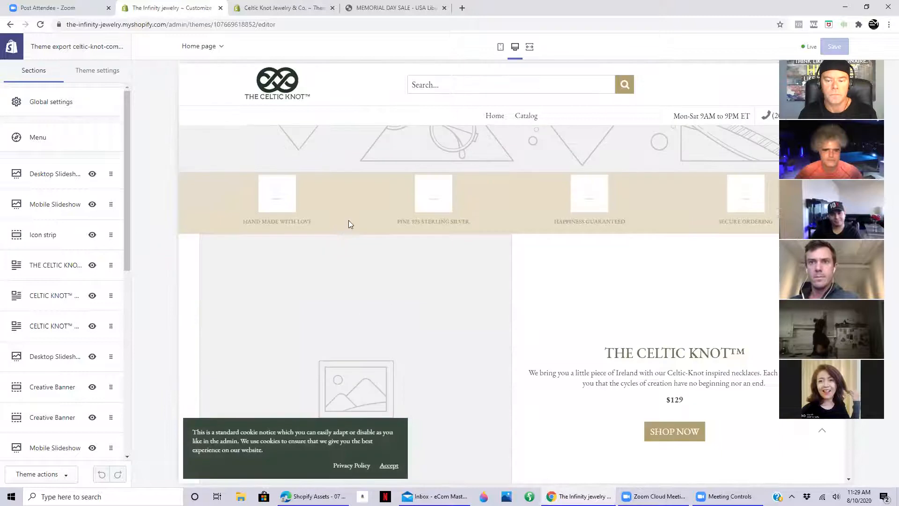
{"action": "scroll", "coordinate": [349, 221], "scroll_direction": "down", "scroll_amount": 5}
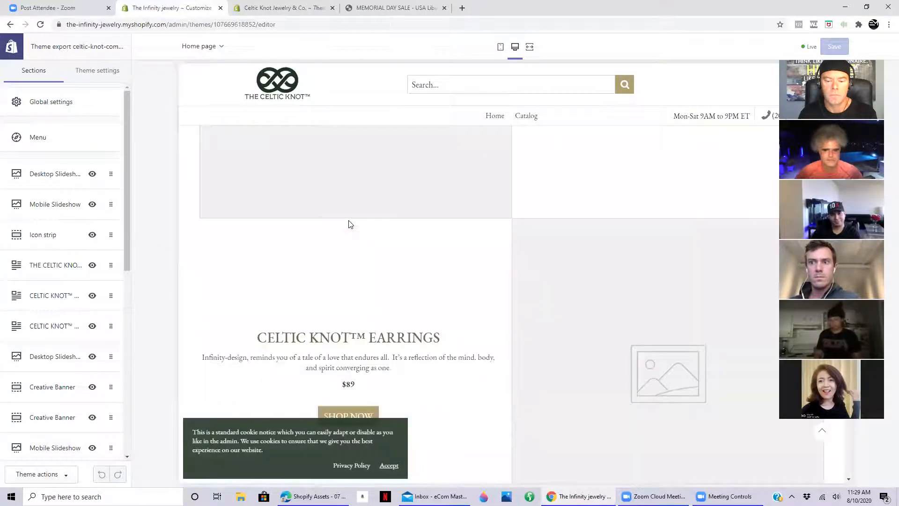
{"action": "scroll", "coordinate": [348, 224], "scroll_direction": "down", "scroll_amount": 6}
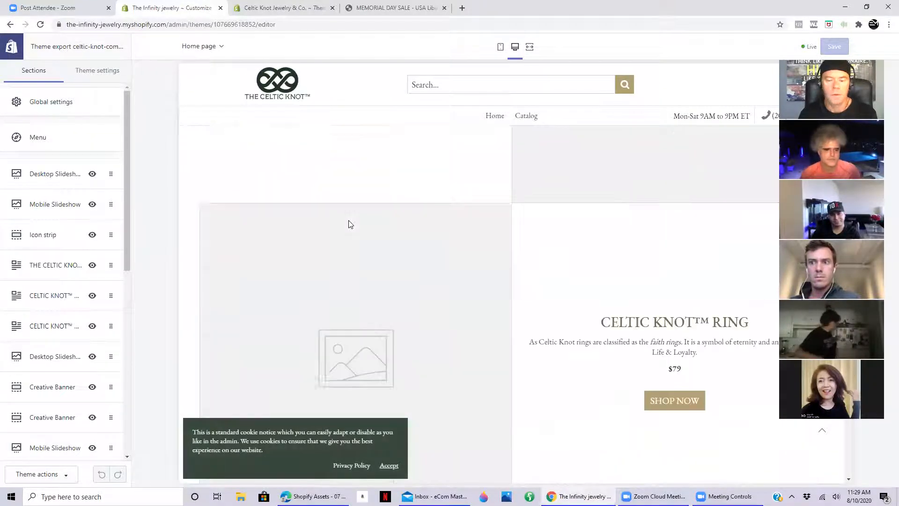
{"action": "scroll", "coordinate": [349, 225], "scroll_direction": "down", "scroll_amount": 6}
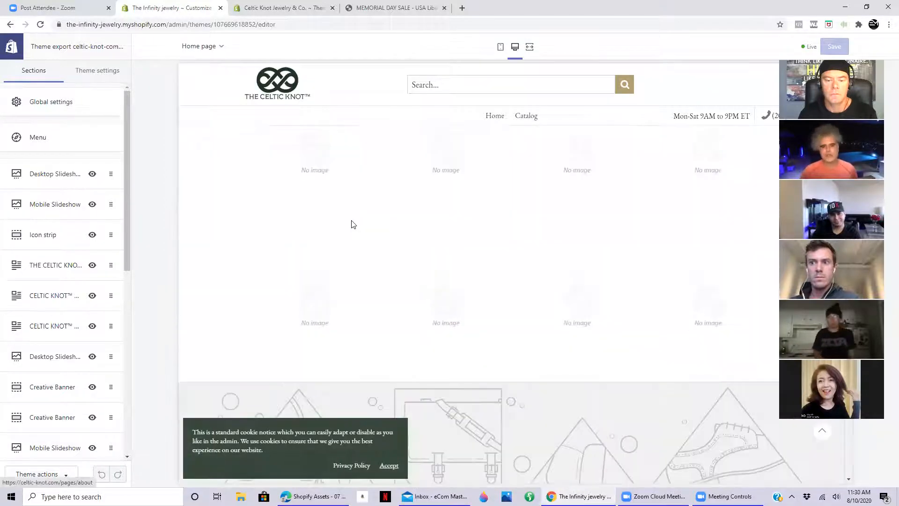
{"action": "scroll", "coordinate": [353, 226], "scroll_direction": "down", "scroll_amount": 5}
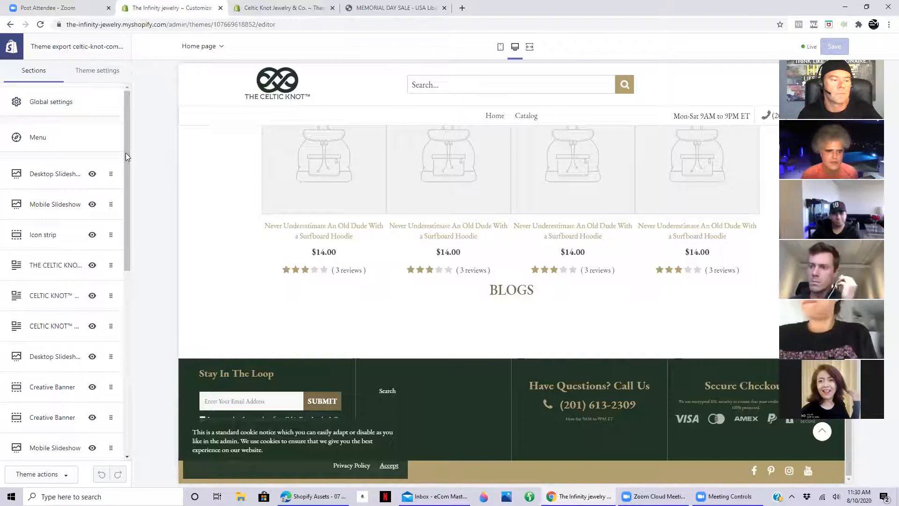
{"action": "left_click_drag", "start_coordinate": [126, 153], "coordinate": [138, 347]}
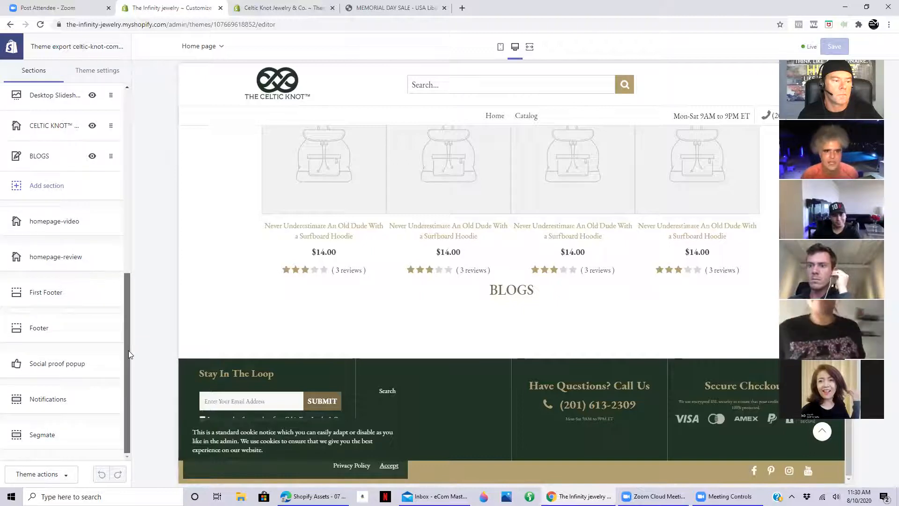
{"action": "scroll", "coordinate": [124, 285], "scroll_direction": "up", "scroll_amount": 3}
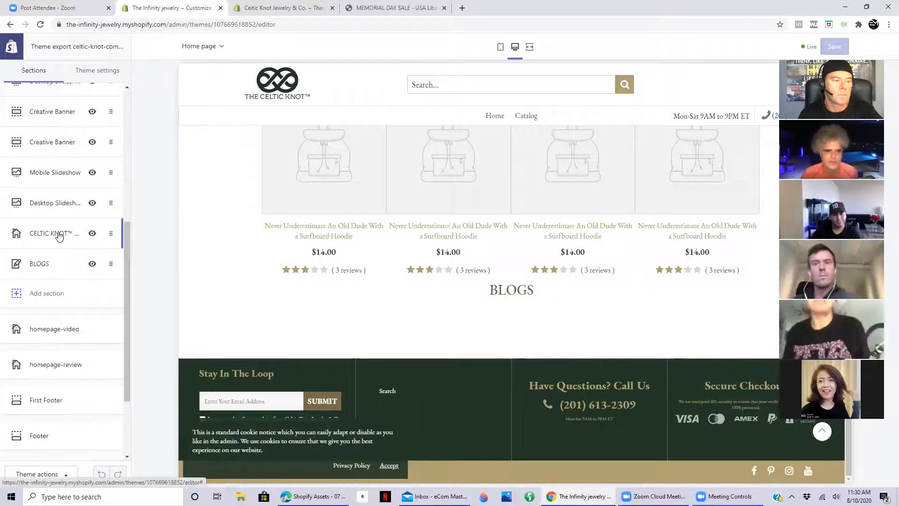
- Open the CELTIC KNOT™ COLLECTION section's settings, view the collections available for selection, and close the list without choosing one
{"action": "left_click", "coordinate": [59, 235]}
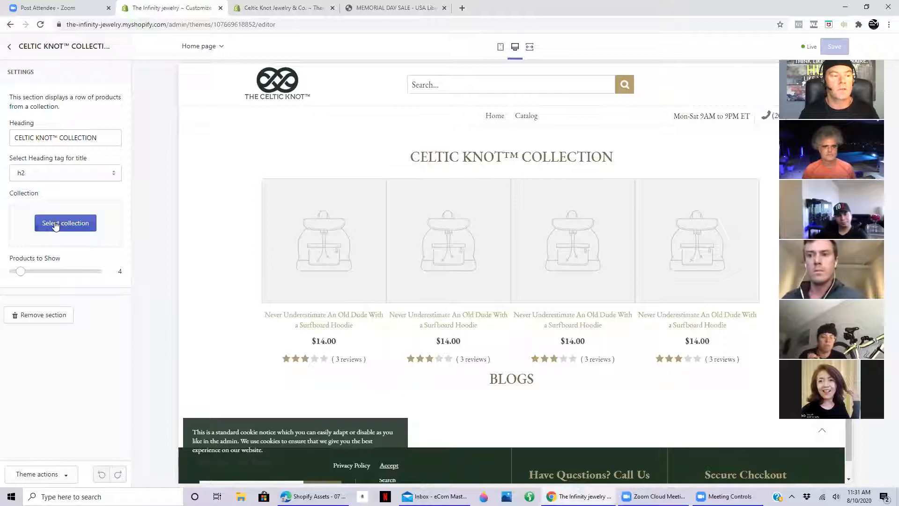
{"action": "left_click", "coordinate": [55, 223]}
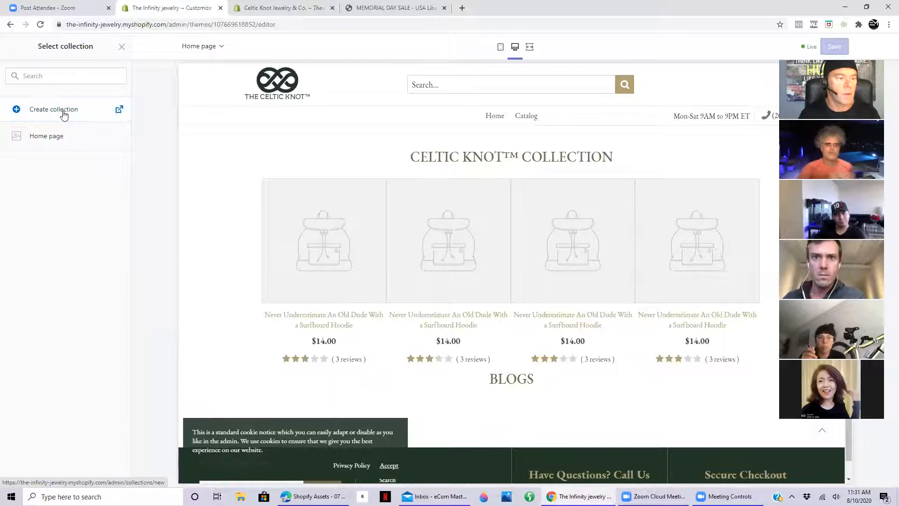
{"action": "left_click", "coordinate": [121, 49]}
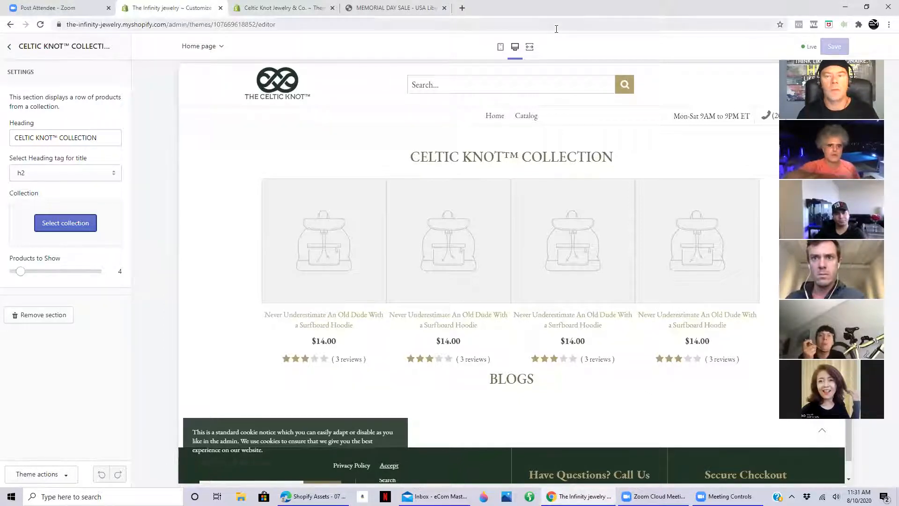
- Open shopify.com in a new browser tab and enter The Infinity jewelry store's admin from the recently accessed stores
{"action": "left_click", "coordinate": [462, 8]}
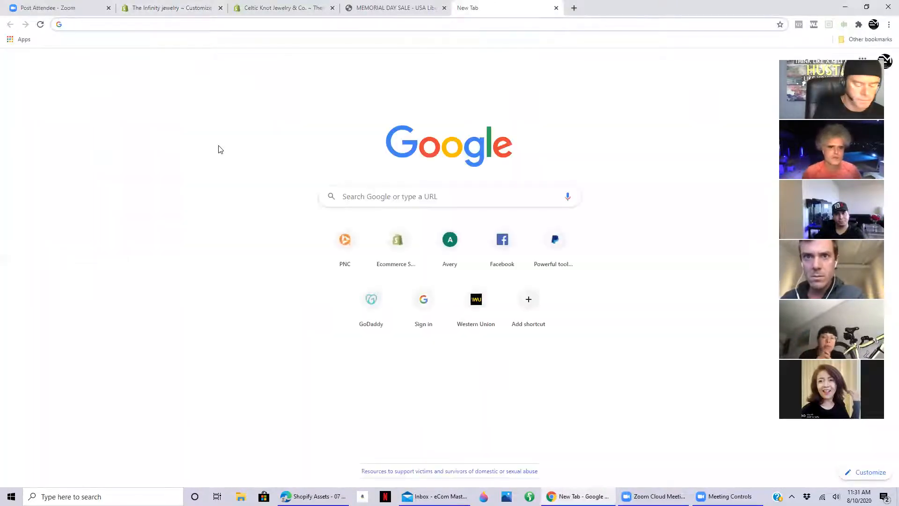
{"action": "type", "text": "shopify.com"}
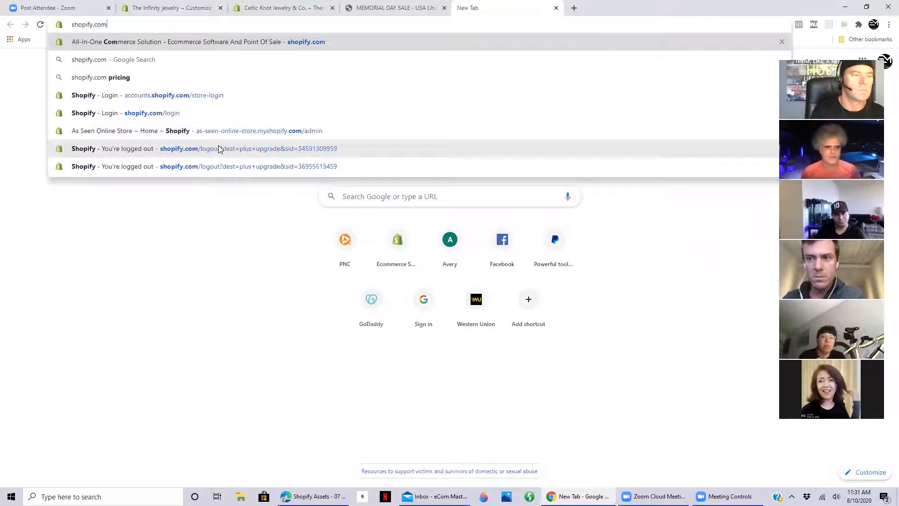
{"action": "key", "text": "Return"}
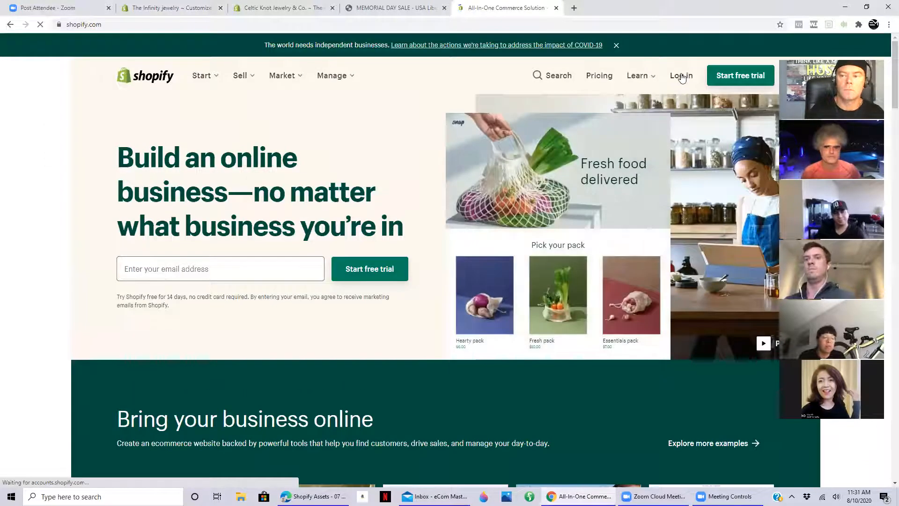
{"action": "left_click", "coordinate": [682, 77]}
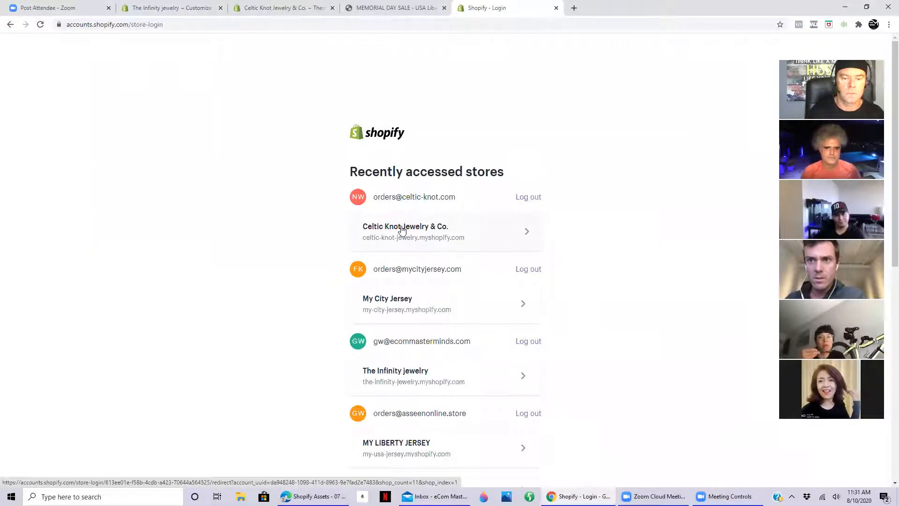
{"action": "scroll", "coordinate": [402, 232], "scroll_direction": "down", "scroll_amount": 3}
{"action": "left_click", "coordinate": [409, 242]}
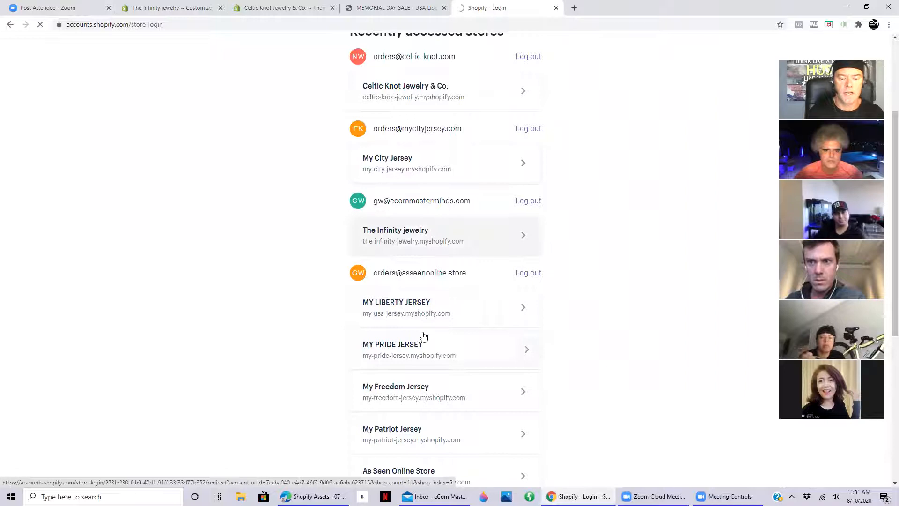
{"action": "scroll", "coordinate": [424, 337], "scroll_direction": "down", "scroll_amount": 2}
{"action": "scroll", "coordinate": [424, 336], "scroll_direction": "down", "scroll_amount": 1}
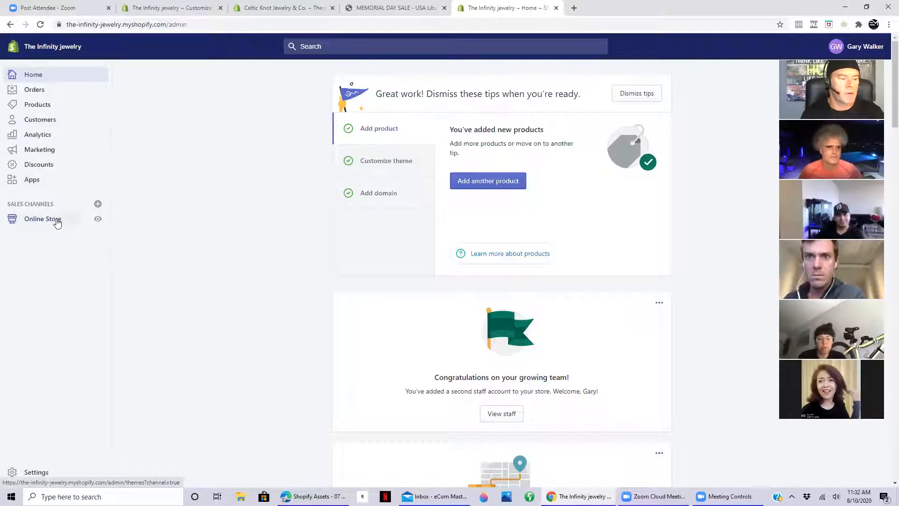
- Open the store's product collections list and select the existing Home page collection
{"action": "left_click", "coordinate": [43, 219]}
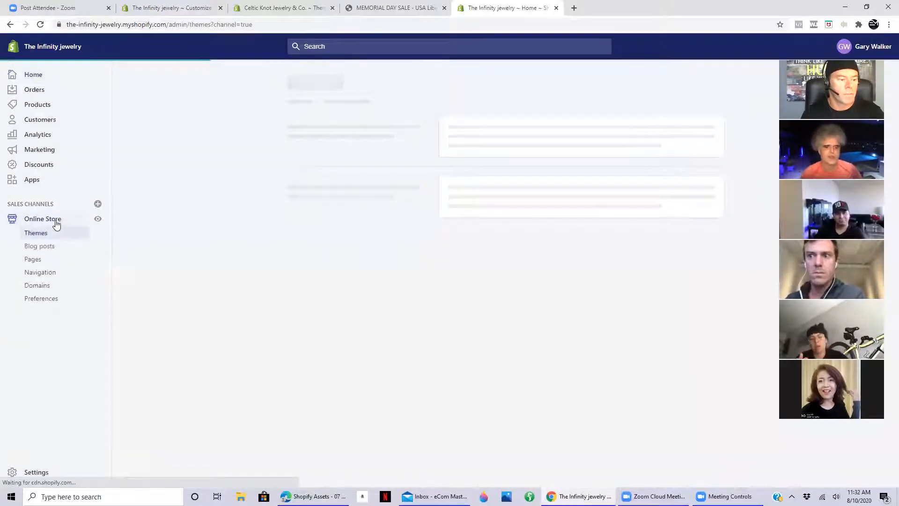
{"action": "left_click", "coordinate": [42, 105]}
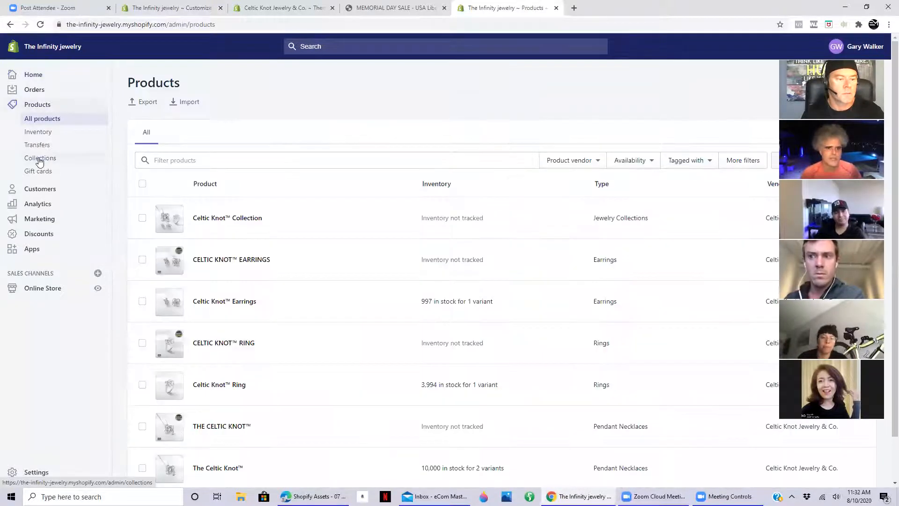
{"action": "left_click", "coordinate": [40, 159]}
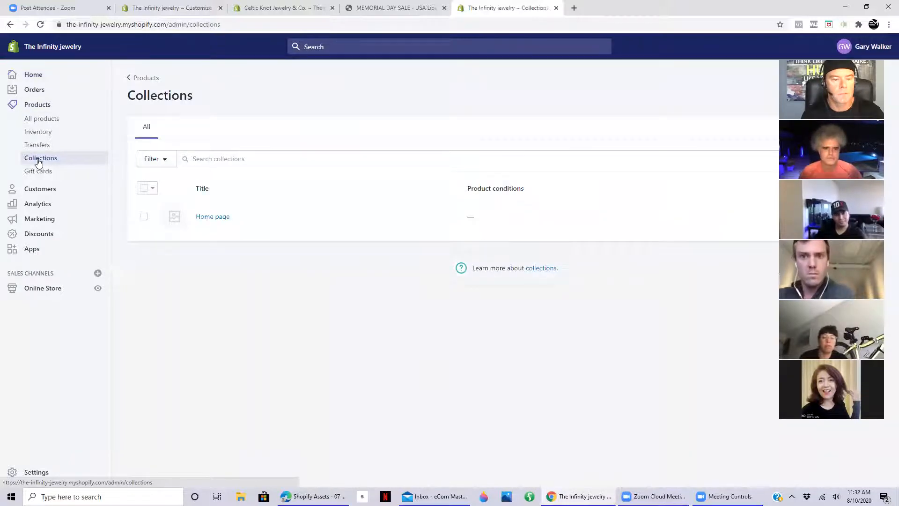
{"action": "left_click", "coordinate": [144, 218]}
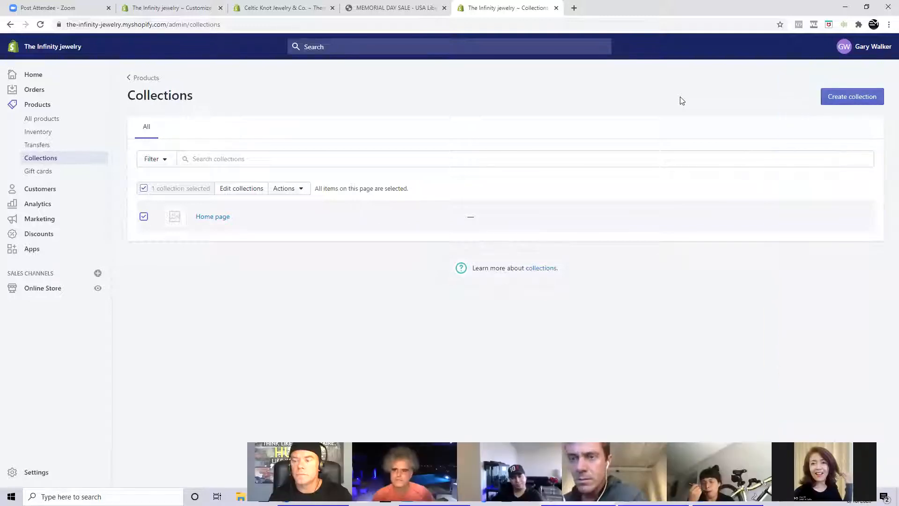
- Create a new collection titled Celtic Knot Collection, leaving its description empty
{"action": "left_click", "coordinate": [852, 96]}
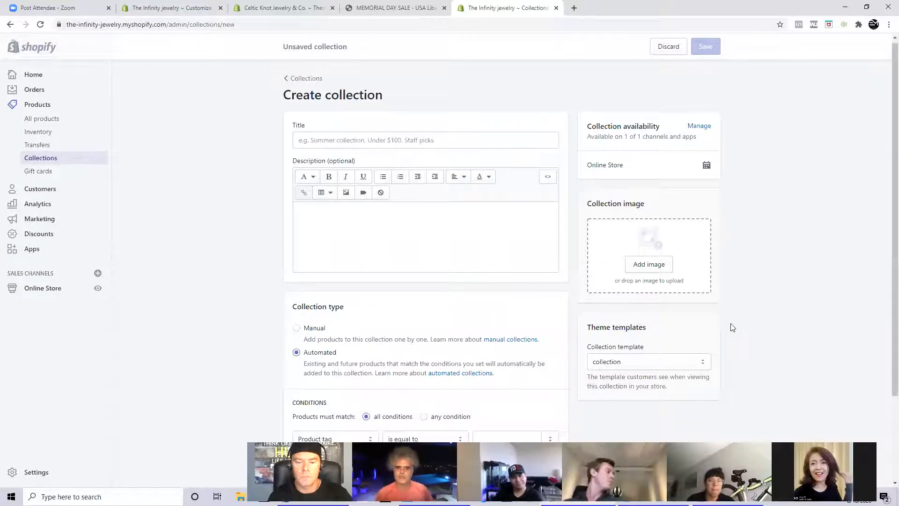
{"action": "scroll", "coordinate": [758, 231], "scroll_direction": "down", "scroll_amount": 1}
{"action": "scroll", "coordinate": [758, 231], "scroll_direction": "up", "scroll_amount": 1}
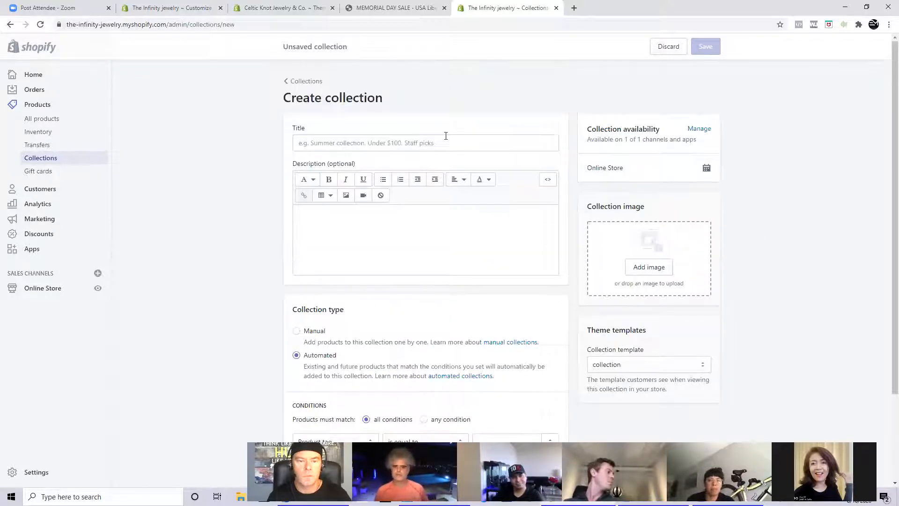
{"action": "left_click", "coordinate": [410, 144]}
{"action": "type", "text": "C"}
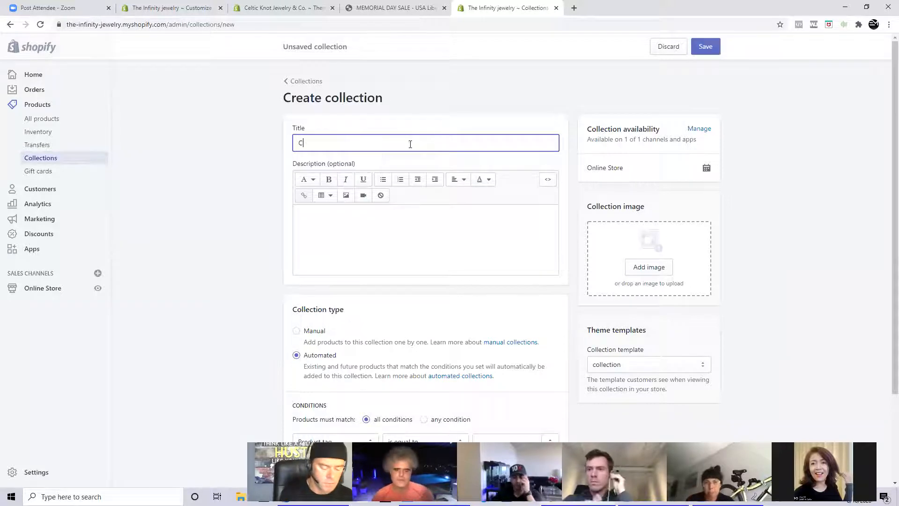
{"action": "type", "text": "eltic Knot Collection"}
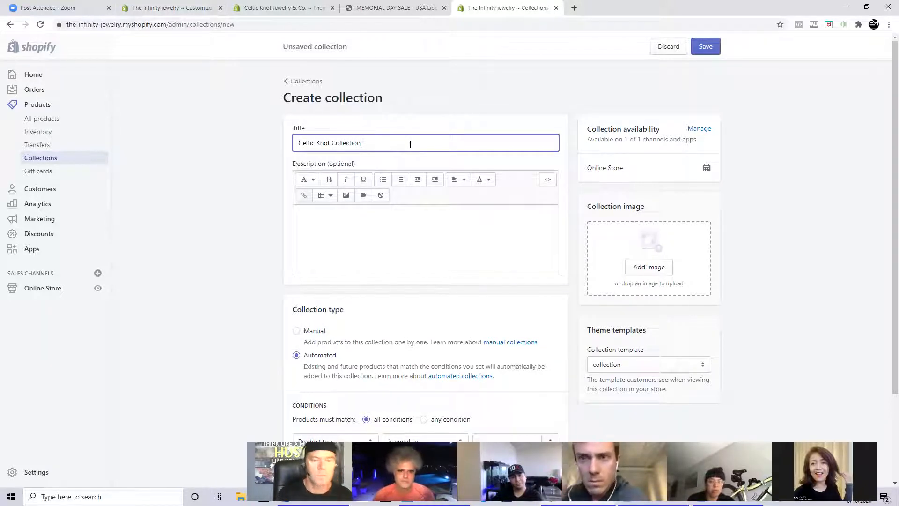
{"action": "left_click", "coordinate": [446, 226]}
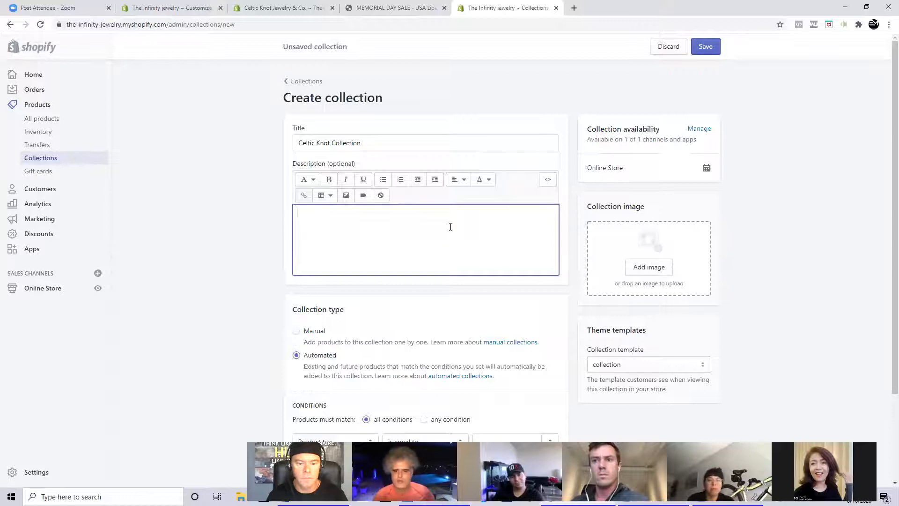
- Set the automated collection's condition to product tag is equal to Celtic, save the collection, and check its matching products
{"action": "scroll", "coordinate": [450, 227], "scroll_direction": "down", "scroll_amount": 2}
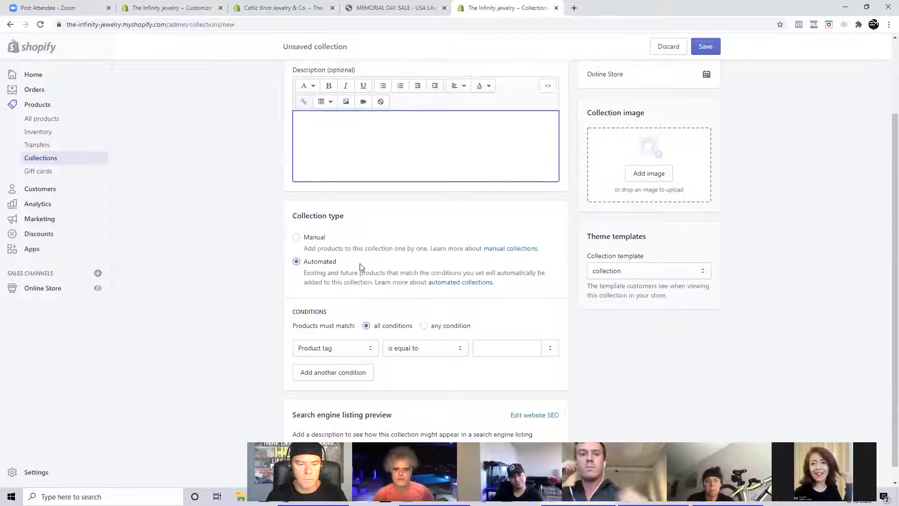
{"action": "scroll", "coordinate": [506, 327], "scroll_direction": "down", "scroll_amount": 1}
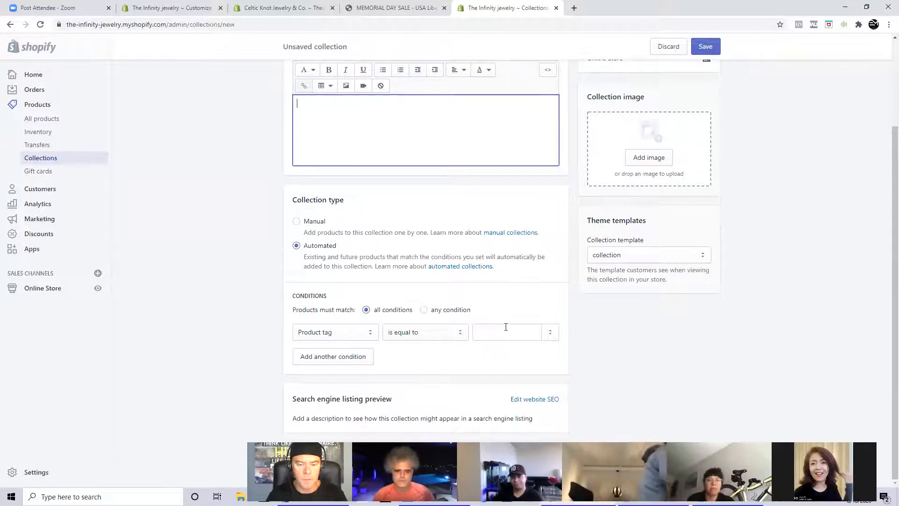
{"action": "left_click", "coordinate": [505, 327]}
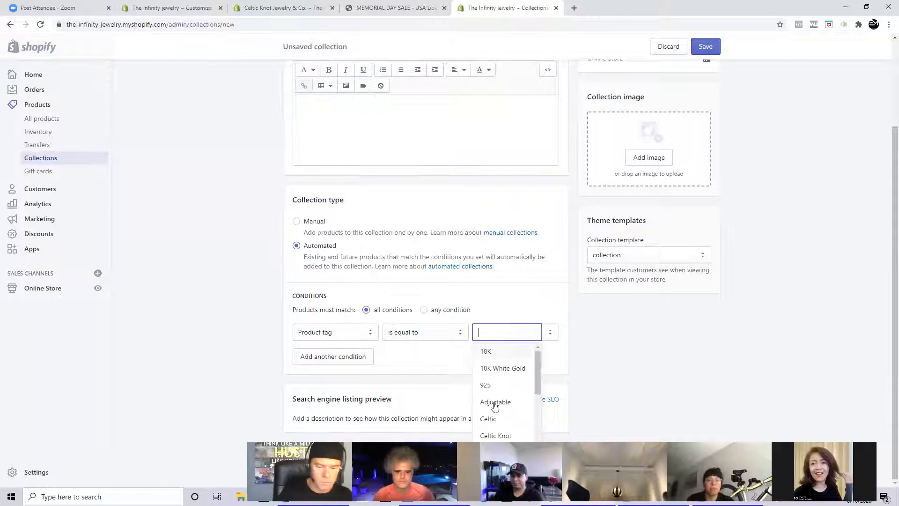
{"action": "left_click", "coordinate": [493, 419]}
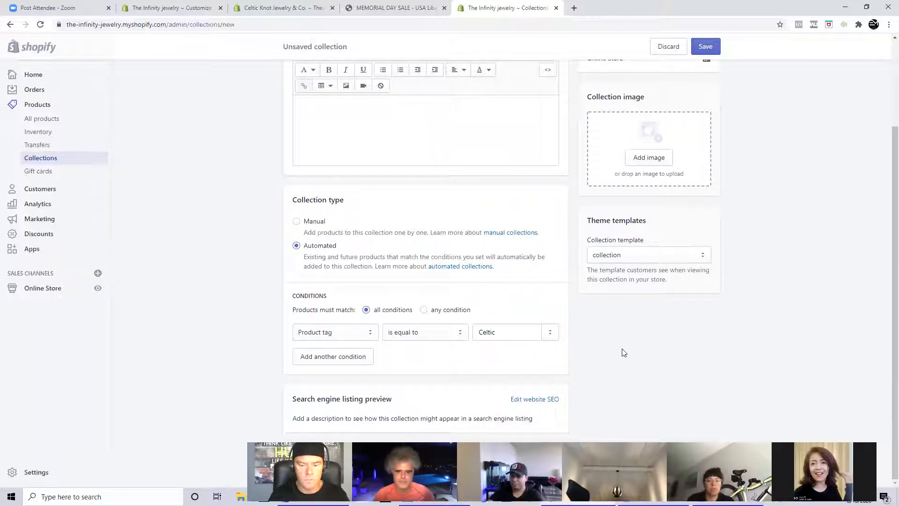
{"action": "left_click", "coordinate": [705, 46]}
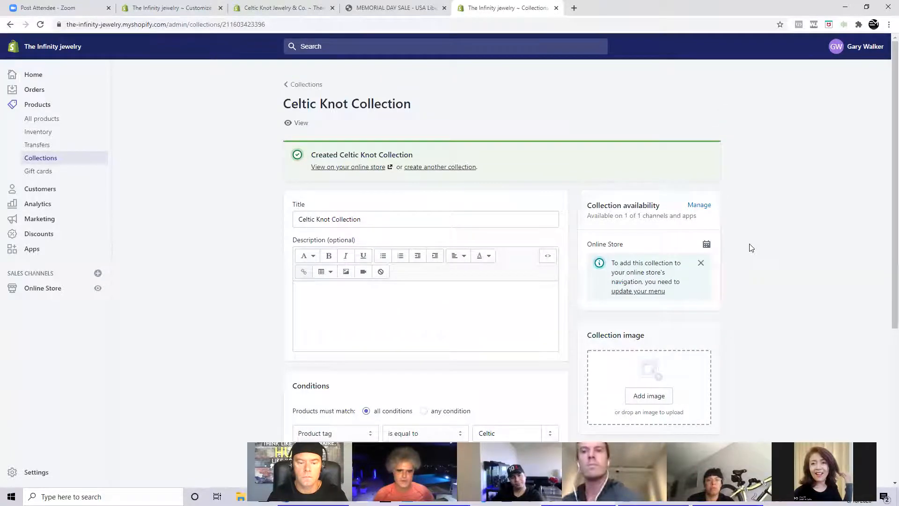
{"action": "scroll", "coordinate": [752, 247], "scroll_direction": "down", "scroll_amount": 2}
{"action": "scroll", "coordinate": [752, 247], "scroll_direction": "down", "scroll_amount": 3}
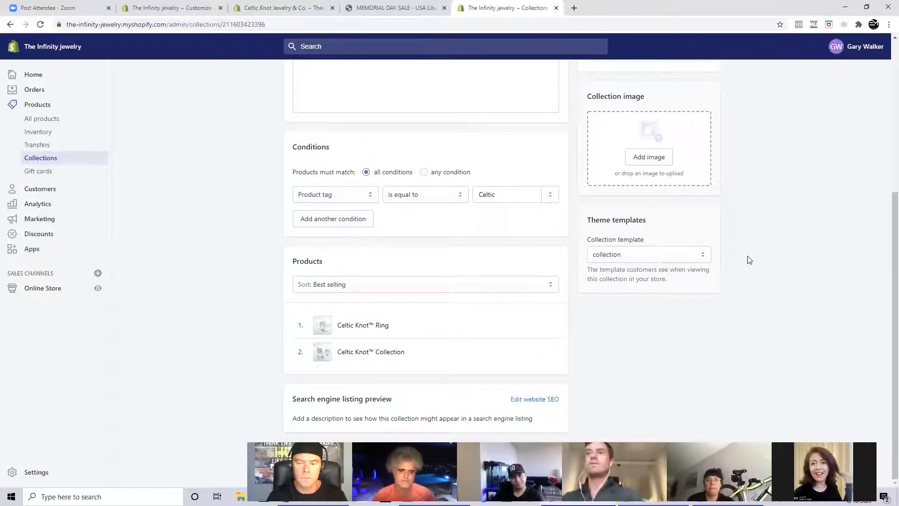
{"action": "scroll", "coordinate": [749, 260], "scroll_direction": "up", "scroll_amount": 1}
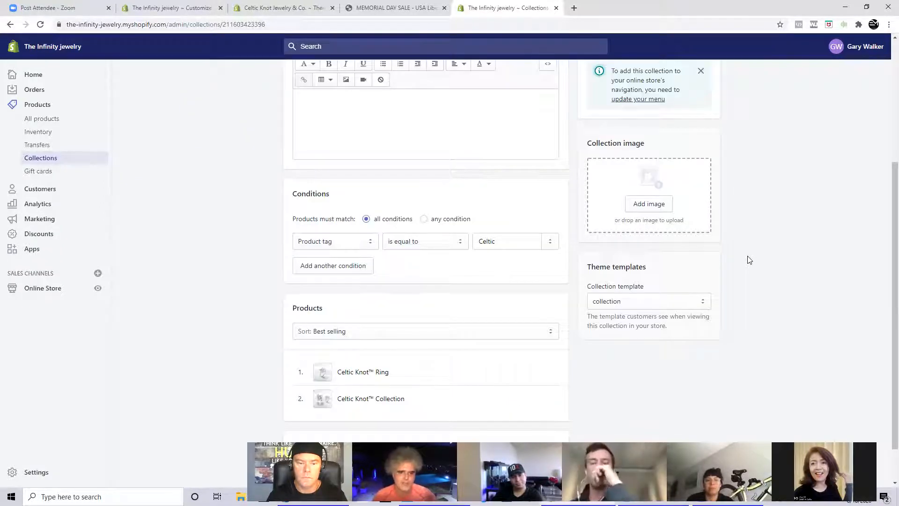
{"action": "scroll", "coordinate": [749, 259], "scroll_direction": "up", "scroll_amount": 4}
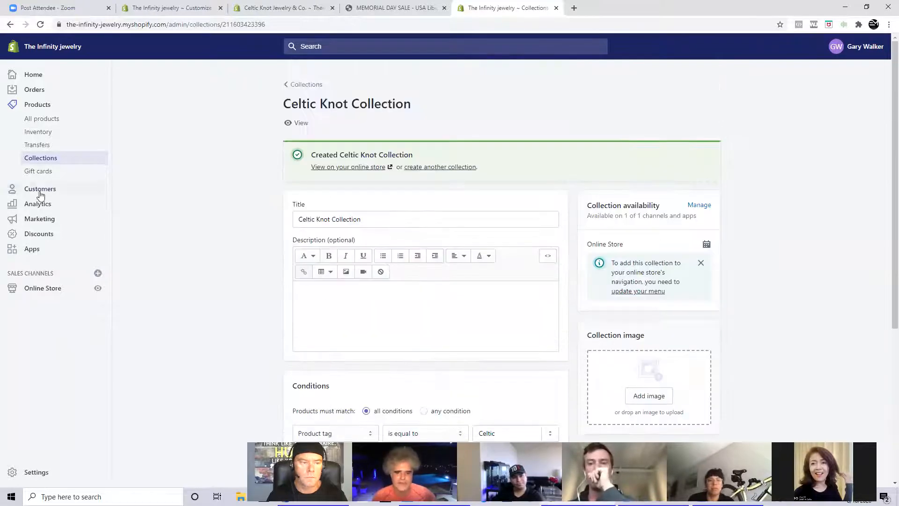
- Open the Celtic Knot™ Earrings product from the products list, add the existing tag Celtic, save it, and check its tags
{"action": "left_click", "coordinate": [41, 120]}
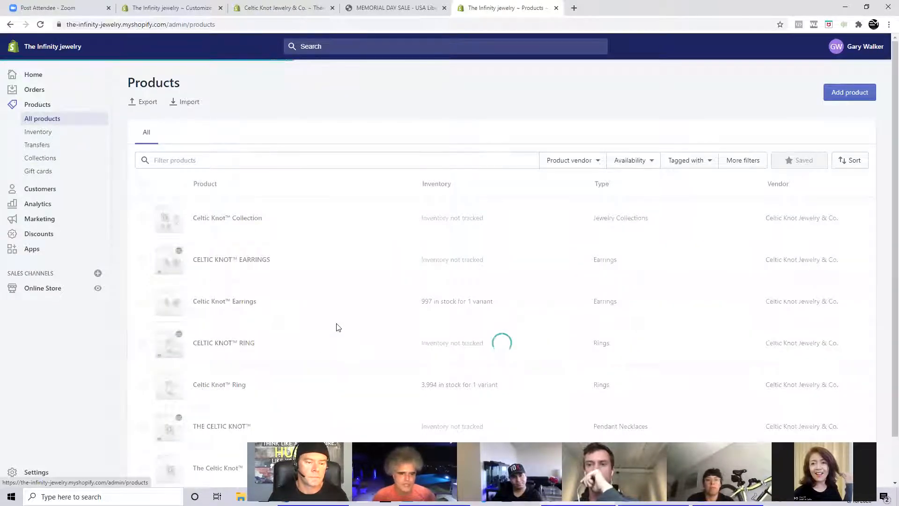
{"action": "scroll", "coordinate": [338, 327], "scroll_direction": "down", "scroll_amount": 1}
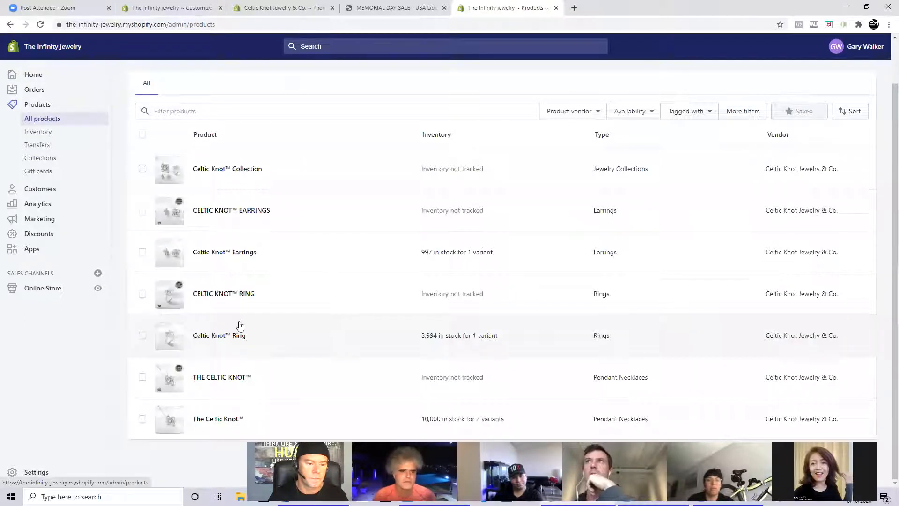
{"action": "left_click", "coordinate": [236, 255]}
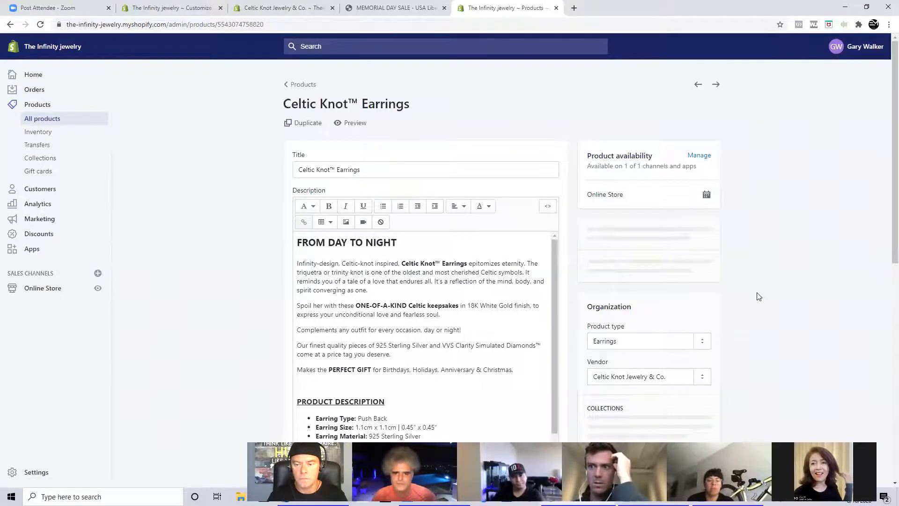
{"action": "scroll", "coordinate": [760, 298], "scroll_direction": "down", "scroll_amount": 3}
{"action": "scroll", "coordinate": [765, 300], "scroll_direction": "down", "scroll_amount": 2}
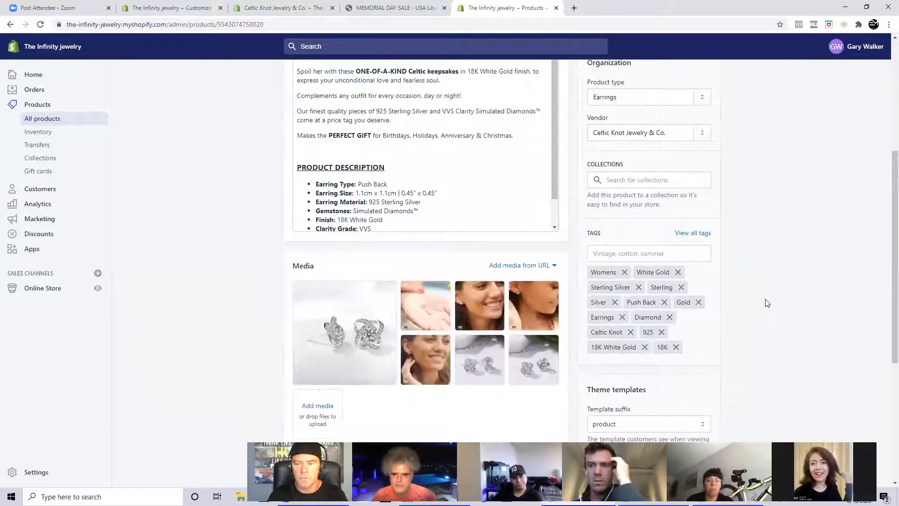
{"action": "left_click", "coordinate": [614, 256]}
{"action": "type", "text": "Ce"}
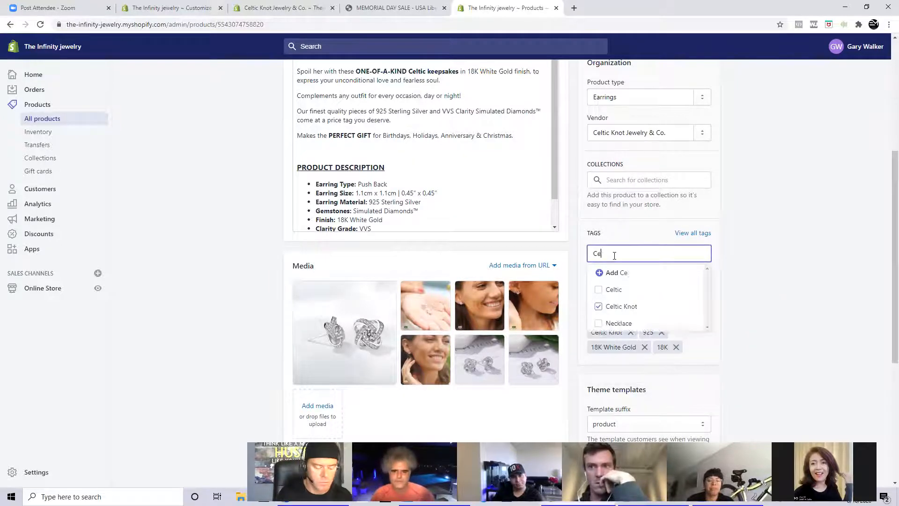
{"action": "type", "text": "ltic"}
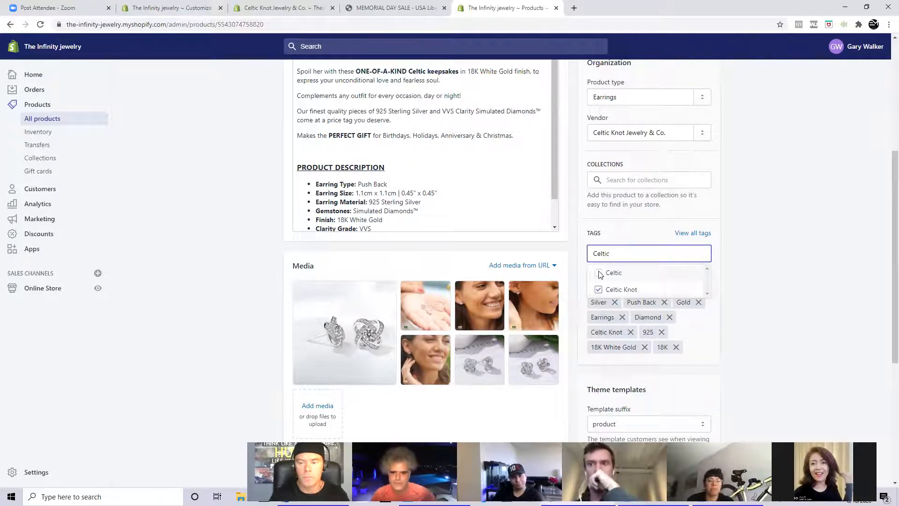
{"action": "left_click", "coordinate": [603, 274]}
{"action": "left_click", "coordinate": [707, 46]}
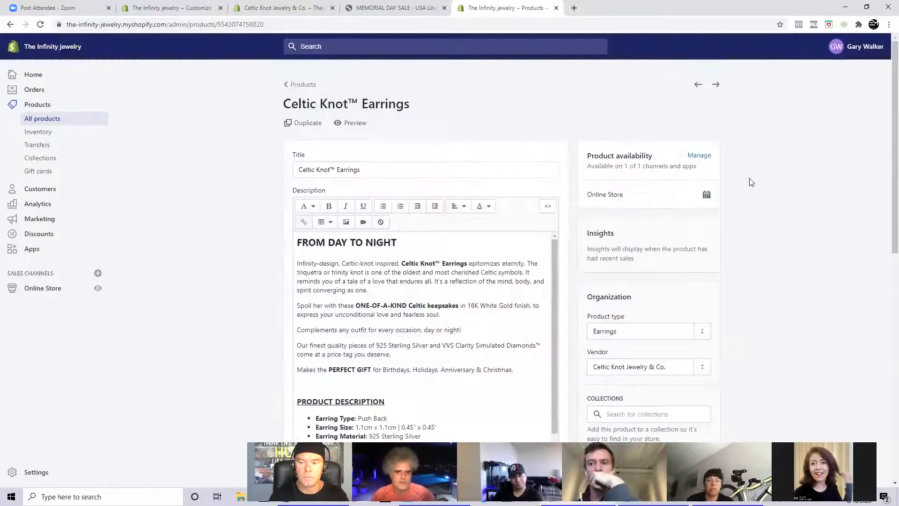
{"action": "scroll", "coordinate": [751, 181], "scroll_direction": "down", "scroll_amount": 1}
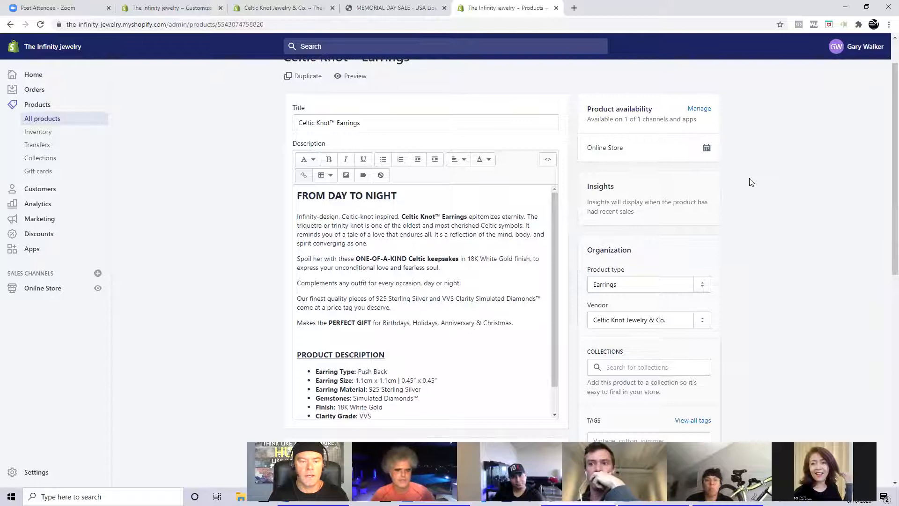
{"action": "scroll", "coordinate": [751, 182], "scroll_direction": "down", "scroll_amount": 2}
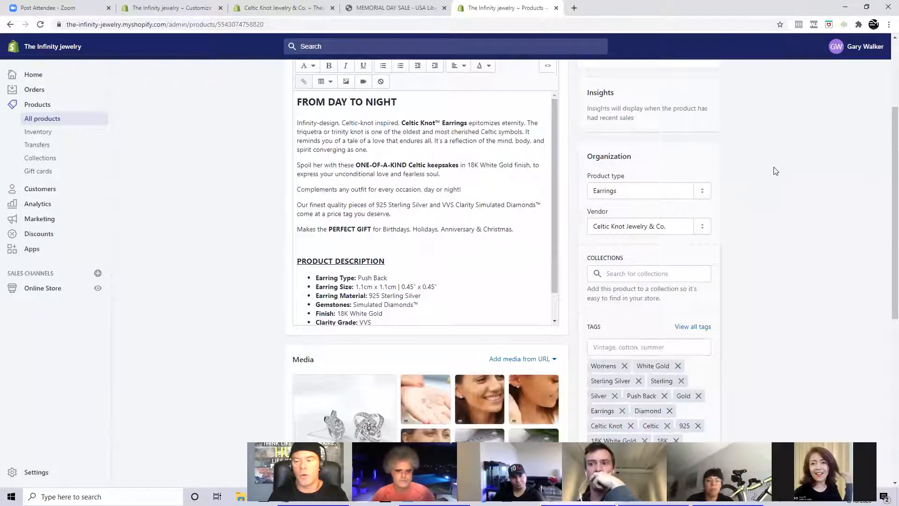
- Check which collections can be assigned to the Celtic Knot™ Earrings product without selecting any
{"action": "left_click", "coordinate": [640, 273]}
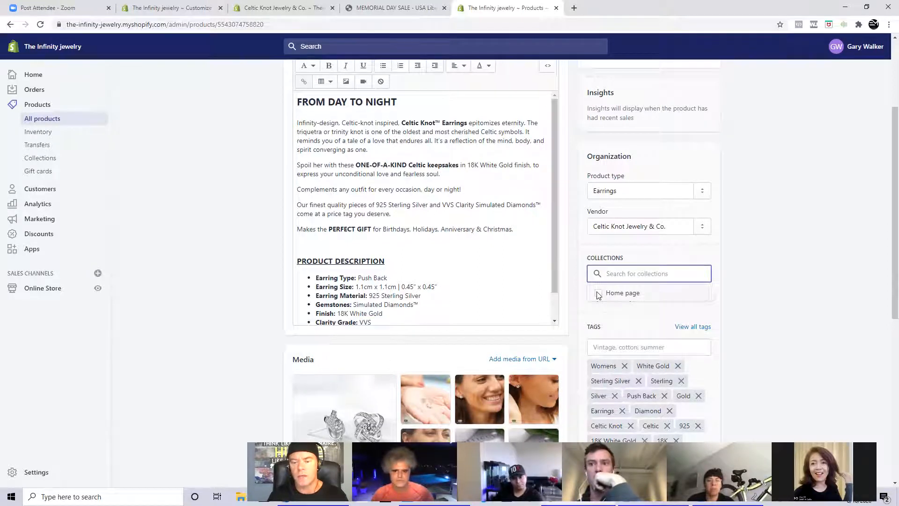
{"action": "left_click", "coordinate": [781, 254]}
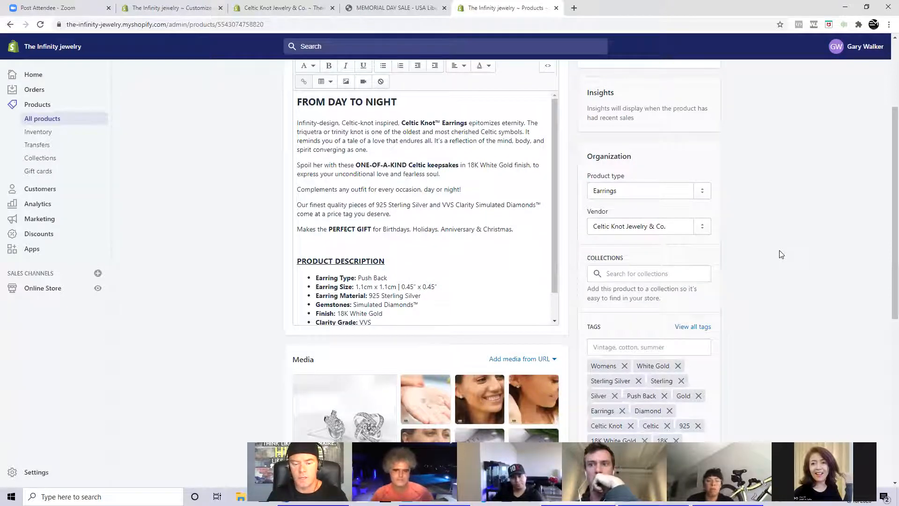
{"action": "left_click", "coordinate": [640, 273]}
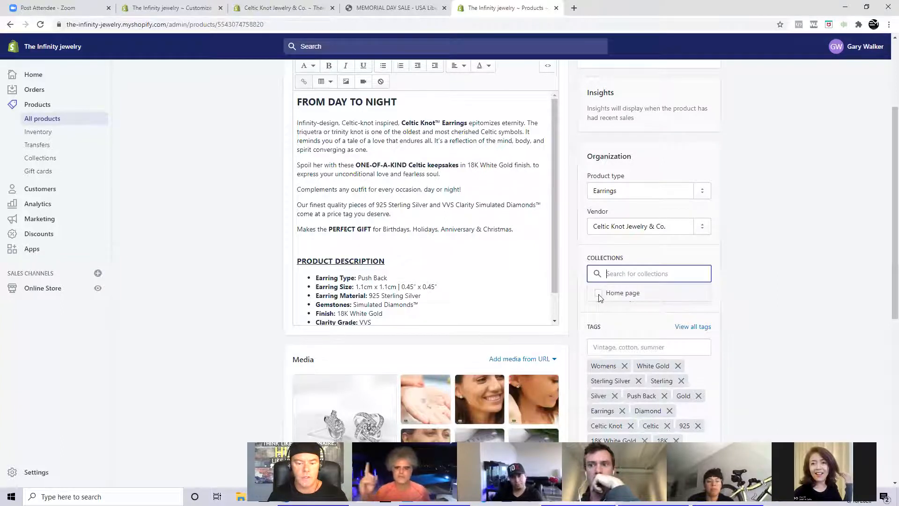
{"action": "left_click", "coordinate": [769, 281]}
{"action": "scroll", "coordinate": [769, 281], "scroll_direction": "up", "scroll_amount": 3}
{"action": "scroll", "coordinate": [770, 279], "scroll_direction": "down", "scroll_amount": 1}
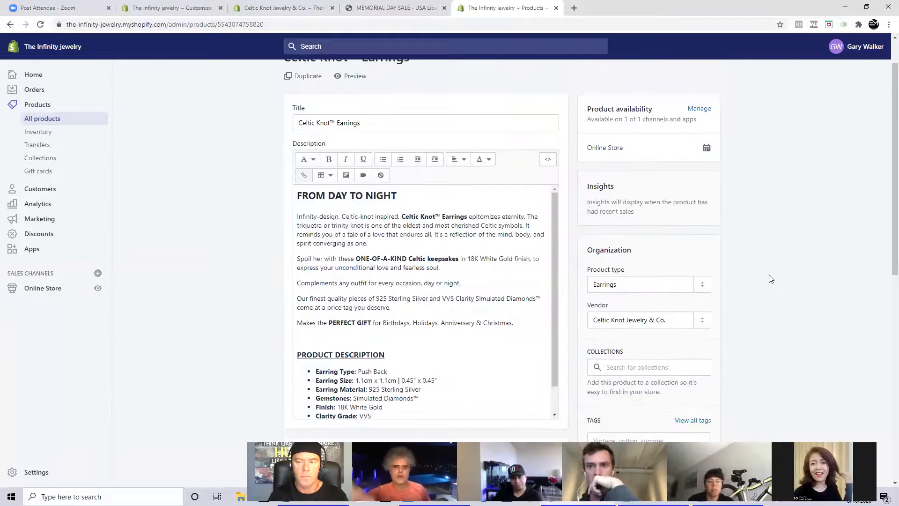
{"action": "scroll", "coordinate": [770, 278], "scroll_direction": "up", "scroll_amount": 1}
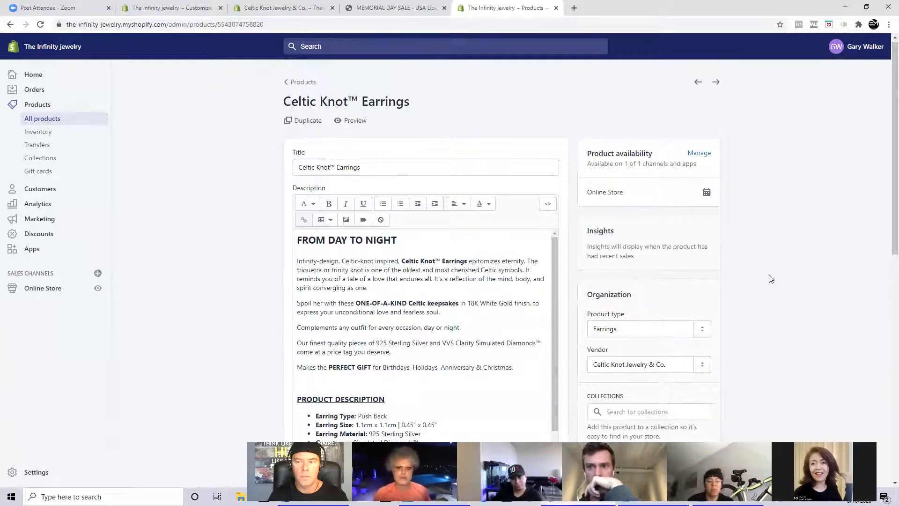
- Open The Celtic Knot™ pendant necklace with 2 variants from the products list, add the existing tag Celtic, and save it
{"action": "left_click", "coordinate": [302, 84]}
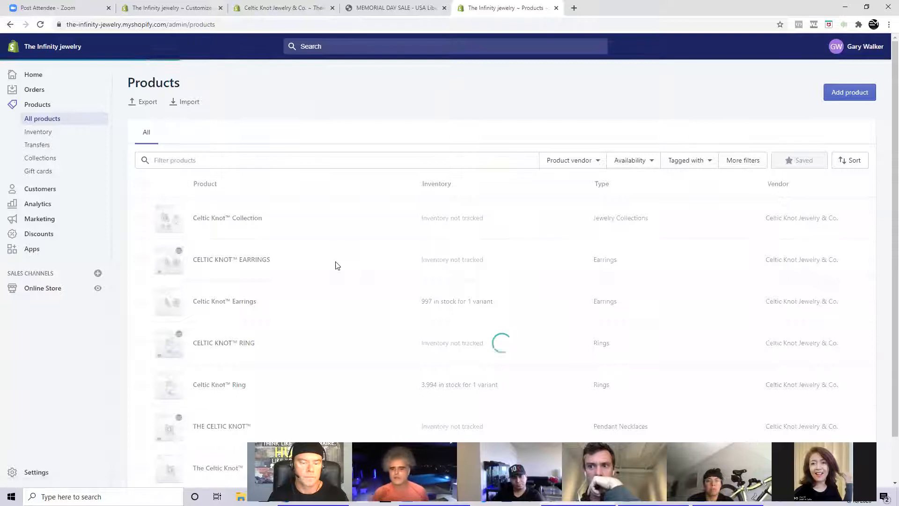
{"action": "scroll", "coordinate": [336, 265], "scroll_direction": "down", "scroll_amount": 1}
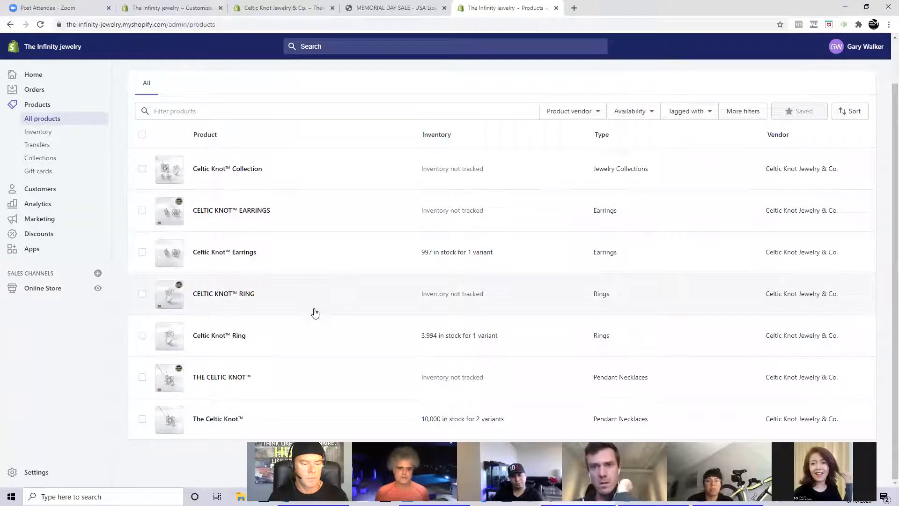
{"action": "left_click", "coordinate": [208, 420]}
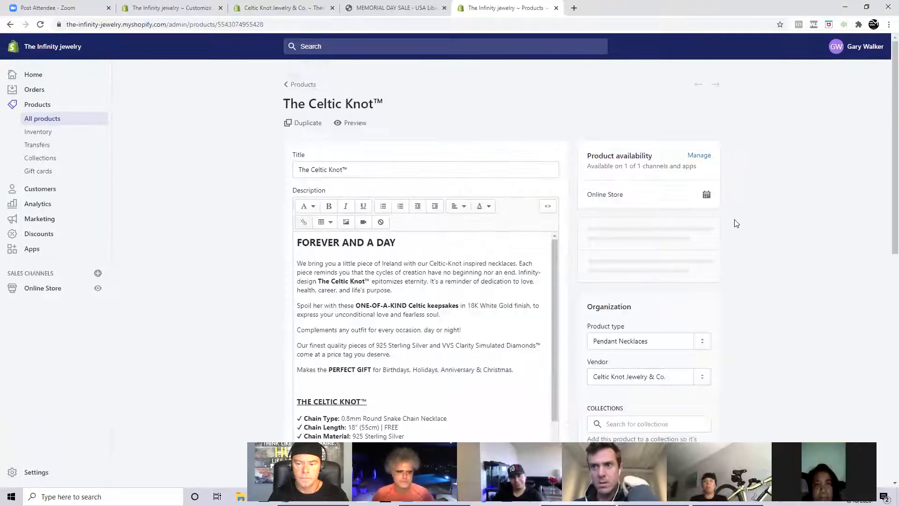
{"action": "scroll", "coordinate": [735, 223], "scroll_direction": "down", "scroll_amount": 3}
{"action": "scroll", "coordinate": [734, 223], "scroll_direction": "down", "scroll_amount": 2}
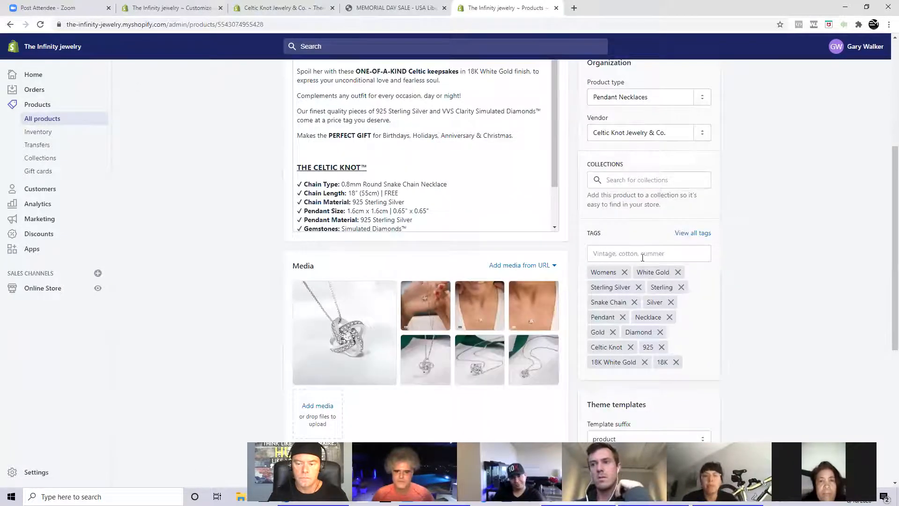
{"action": "left_click", "coordinate": [638, 252]}
{"action": "type", "text": "ce"}
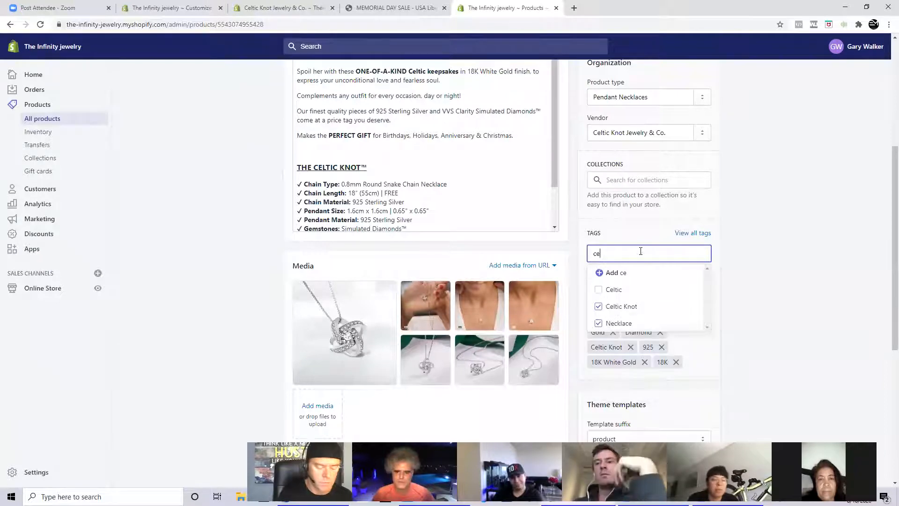
{"action": "type", "text": "ltic"}
{"action": "left_click", "coordinate": [597, 274]}
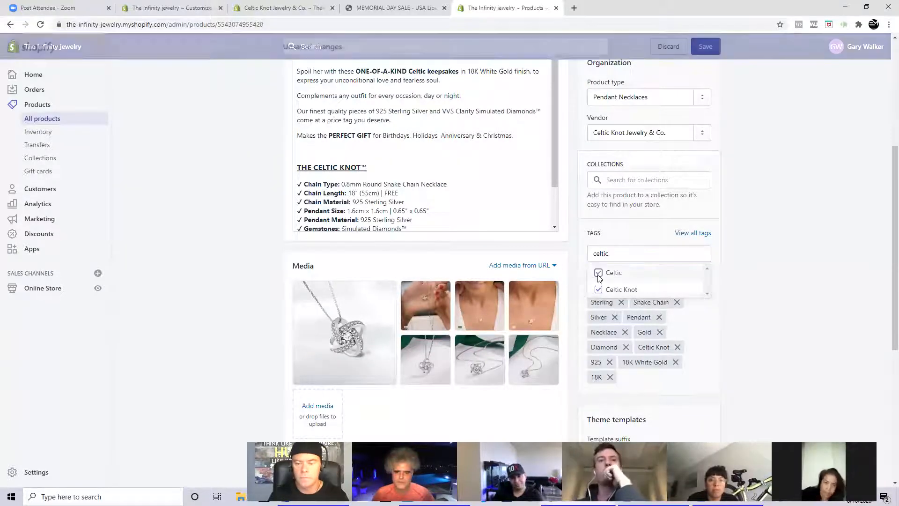
{"action": "left_click", "coordinate": [705, 45]}
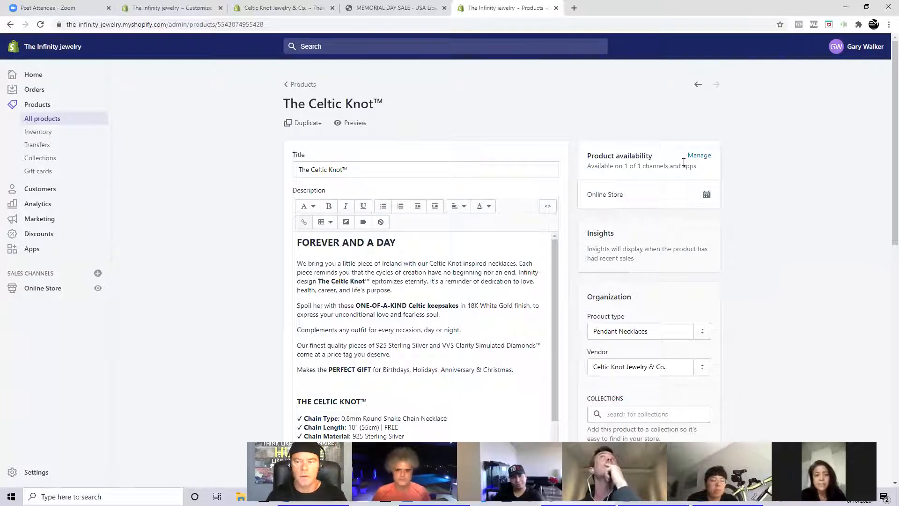
- Open the Celtic Knot Collection from the store's collections and check its condition and matching products
{"action": "left_click", "coordinate": [302, 84]}
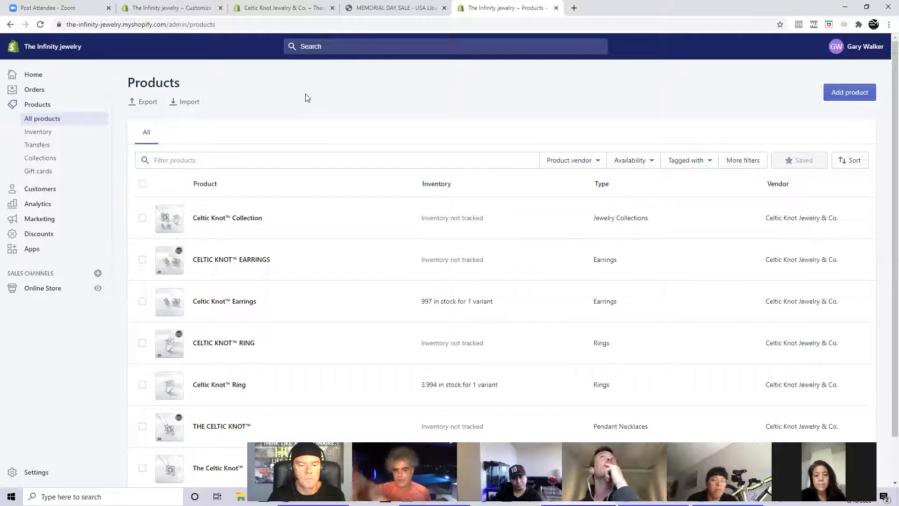
{"action": "scroll", "coordinate": [321, 214], "scroll_direction": "down", "scroll_amount": 1}
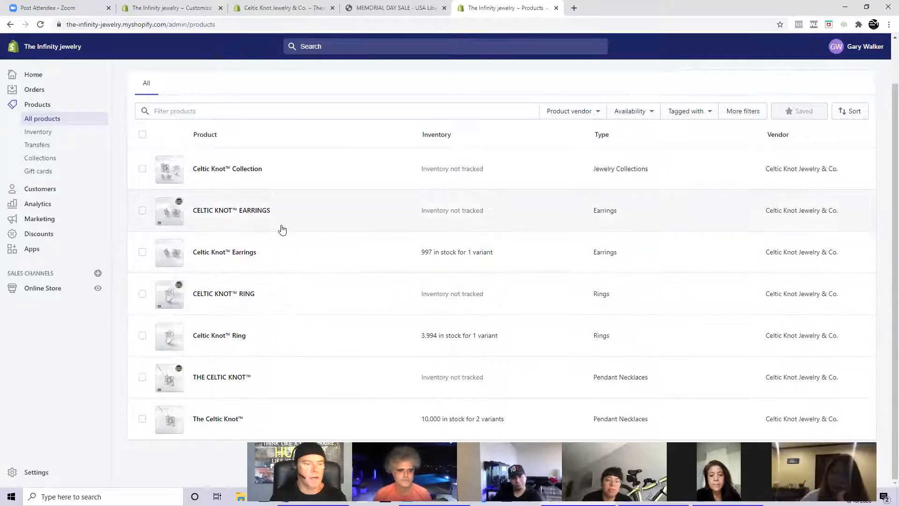
{"action": "left_click", "coordinate": [46, 160]}
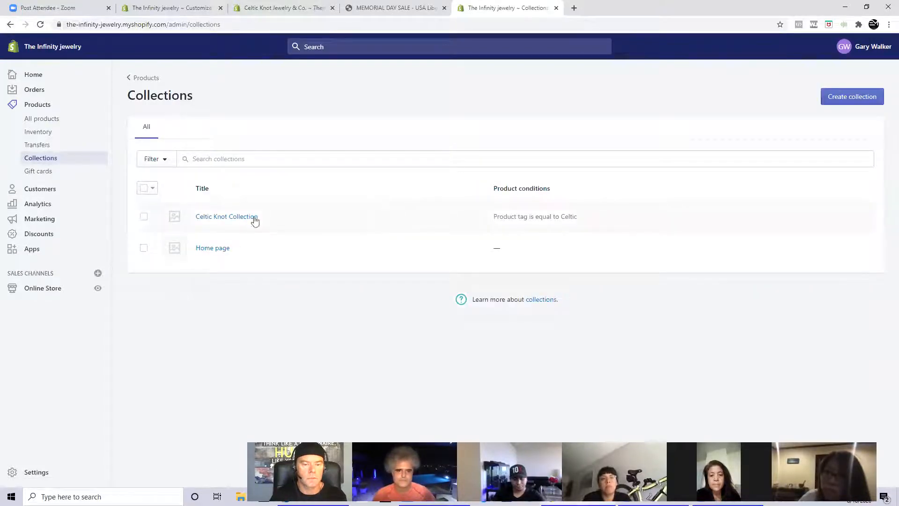
{"action": "left_click", "coordinate": [218, 217]}
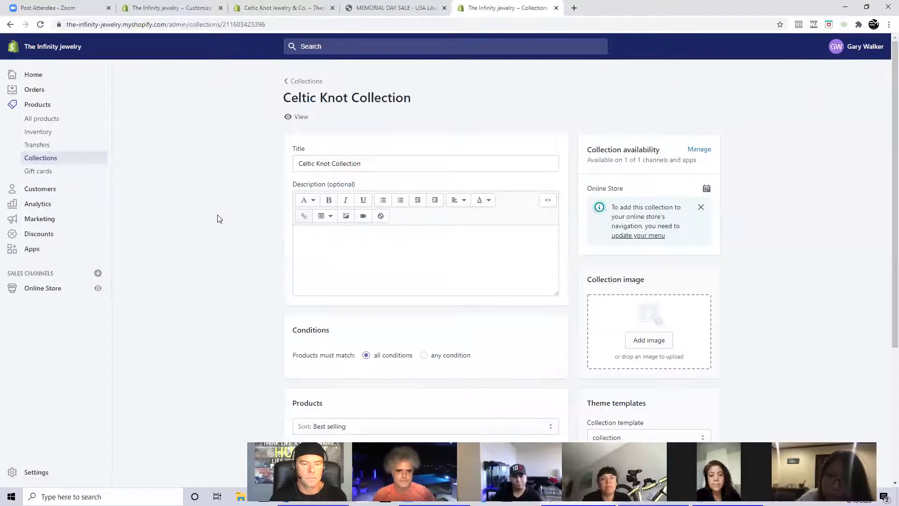
{"action": "scroll", "coordinate": [217, 219], "scroll_direction": "down", "scroll_amount": 5}
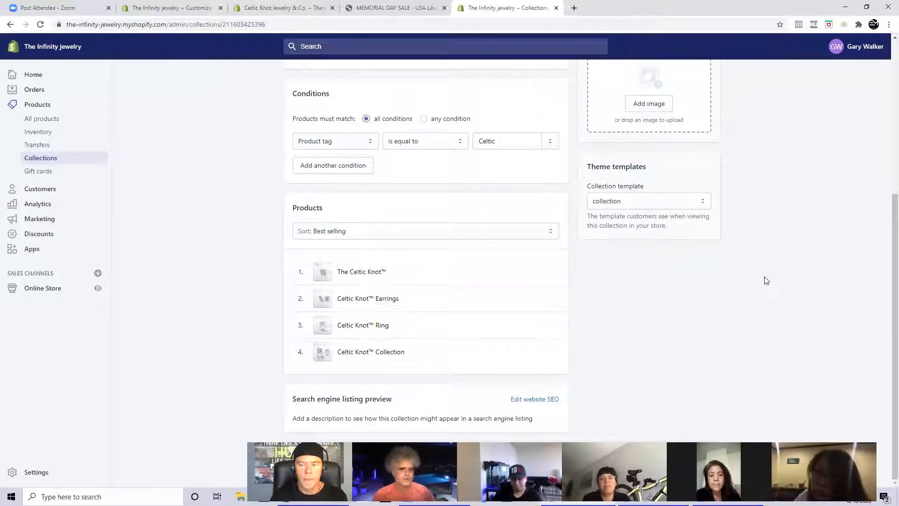
{"action": "scroll", "coordinate": [766, 280], "scroll_direction": "up", "scroll_amount": 5}
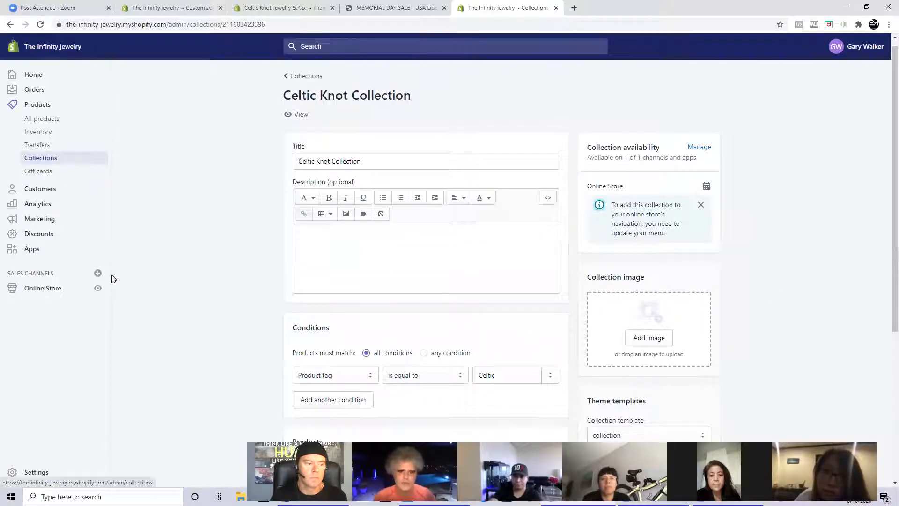
- Open the online store's current theme for customization and close the older customizer browser tab
{"action": "left_click", "coordinate": [51, 291]}
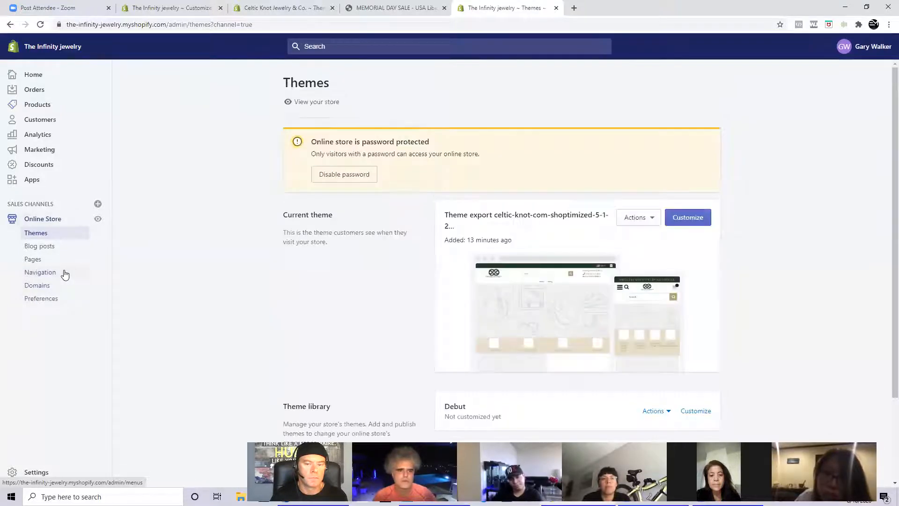
{"action": "left_click", "coordinate": [694, 219]}
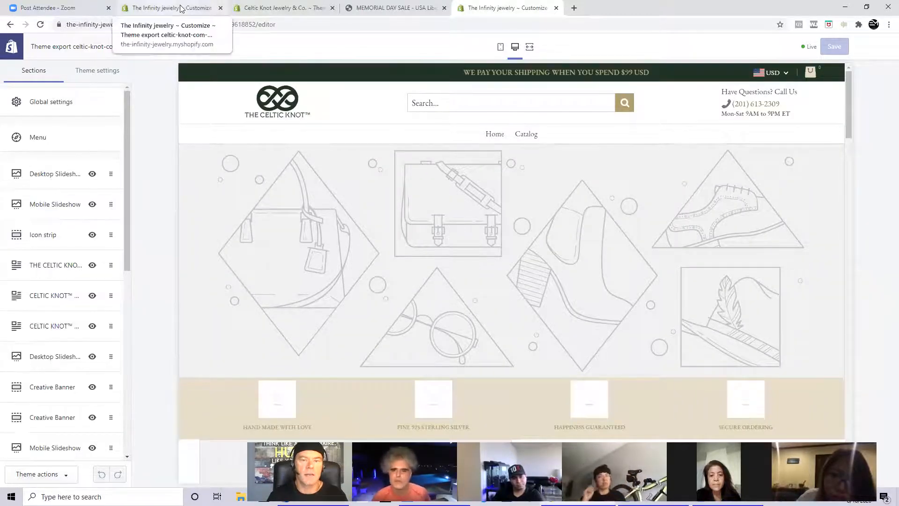
{"action": "left_click", "coordinate": [221, 8]}
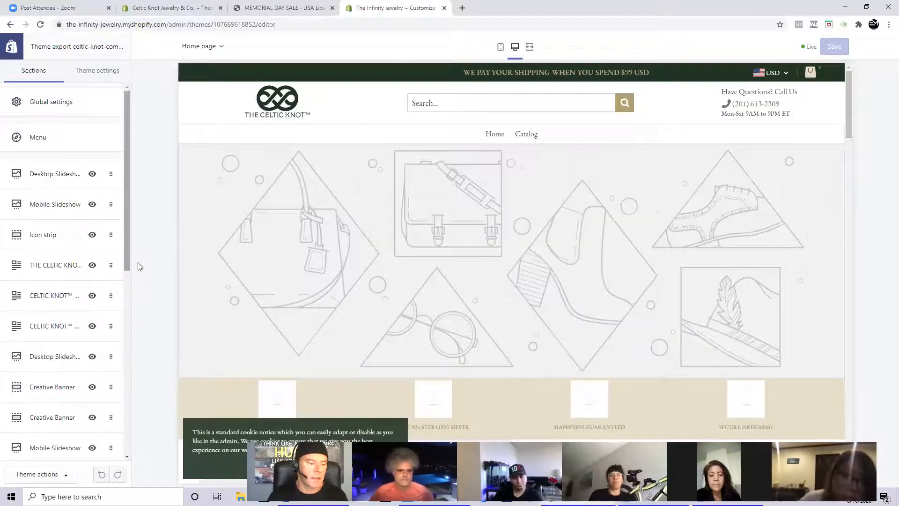
- Open the home page's CELTIC KNOT™ COLLECTION section and examine its product row and the rest of the page preview
{"action": "scroll", "coordinate": [134, 281], "scroll_direction": "down", "scroll_amount": 5}
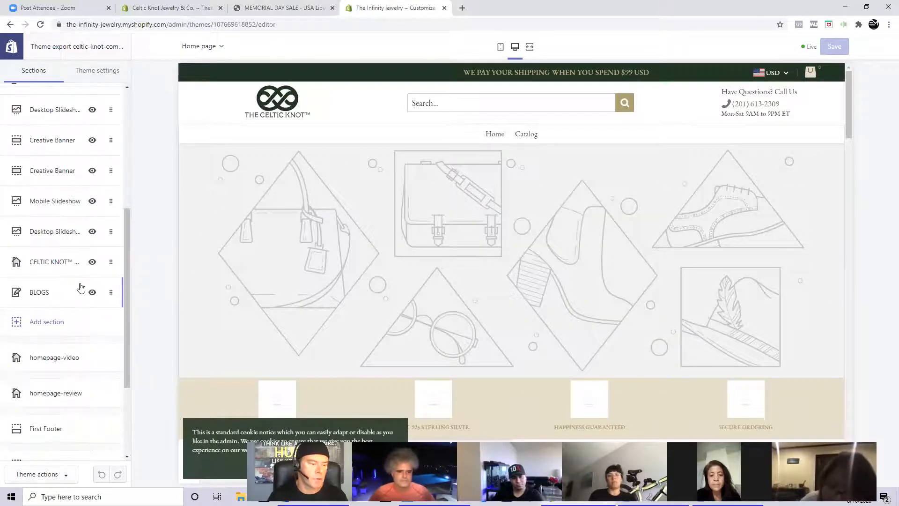
{"action": "left_click", "coordinate": [60, 261]}
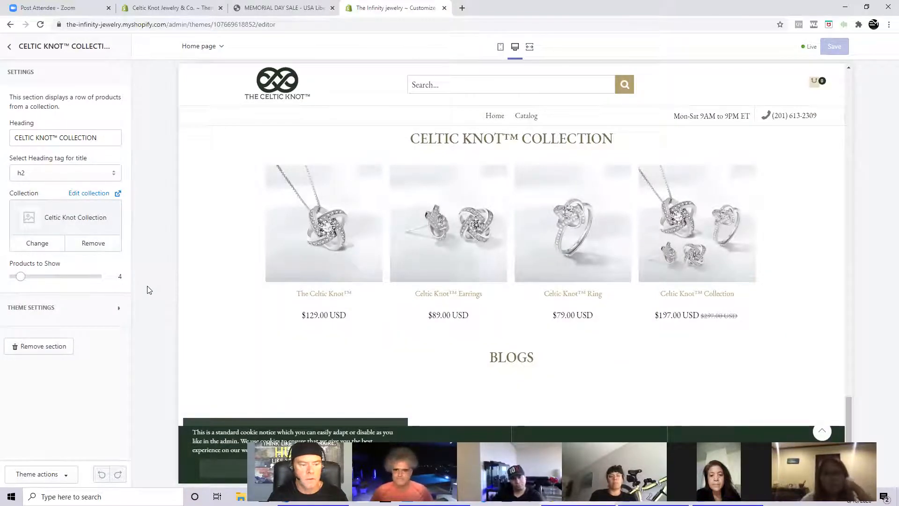
{"action": "scroll", "coordinate": [366, 297], "scroll_direction": "up", "scroll_amount": 3}
{"action": "scroll", "coordinate": [367, 295], "scroll_direction": "up", "scroll_amount": 13}
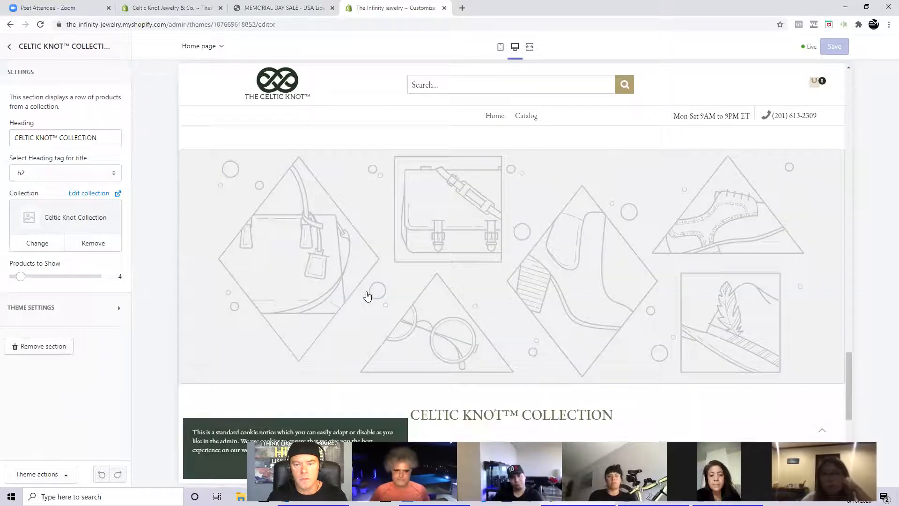
{"action": "scroll", "coordinate": [368, 291], "scroll_direction": "down", "scroll_amount": 2}
{"action": "scroll", "coordinate": [368, 289], "scroll_direction": "down", "scroll_amount": 1}
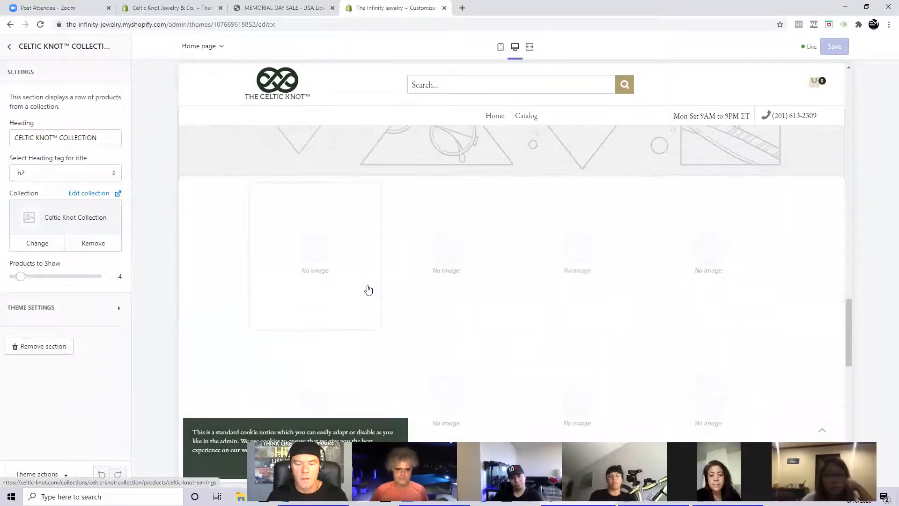
{"action": "scroll", "coordinate": [368, 283], "scroll_direction": "up", "scroll_amount": 10}
{"action": "scroll", "coordinate": [367, 278], "scroll_direction": "up", "scroll_amount": 10}
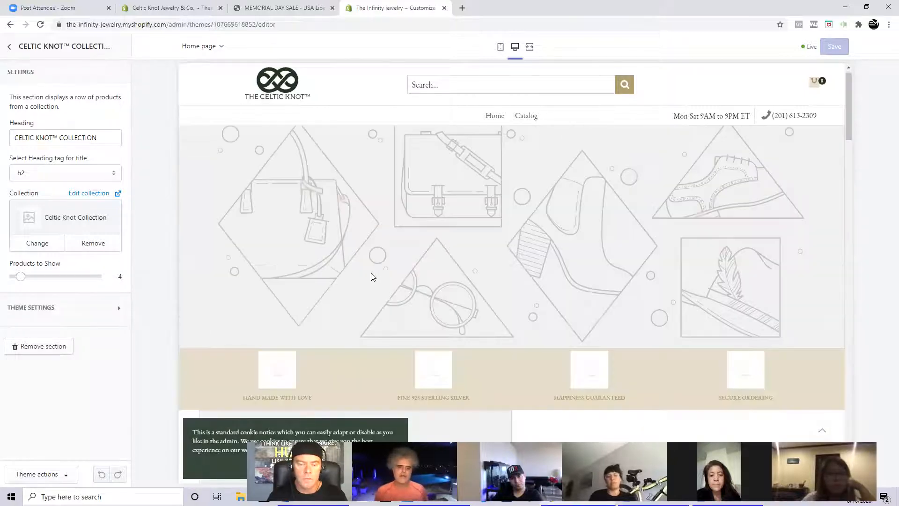
{"action": "scroll", "coordinate": [373, 276], "scroll_direction": "up", "scroll_amount": 1}
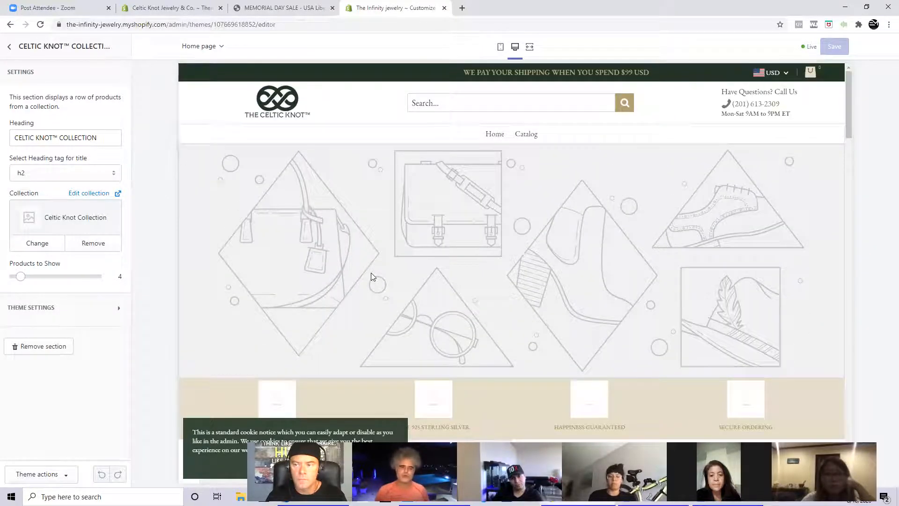
{"action": "scroll", "coordinate": [371, 273], "scroll_direction": "down", "scroll_amount": 6}
{"action": "scroll", "coordinate": [370, 273], "scroll_direction": "down", "scroll_amount": 10}
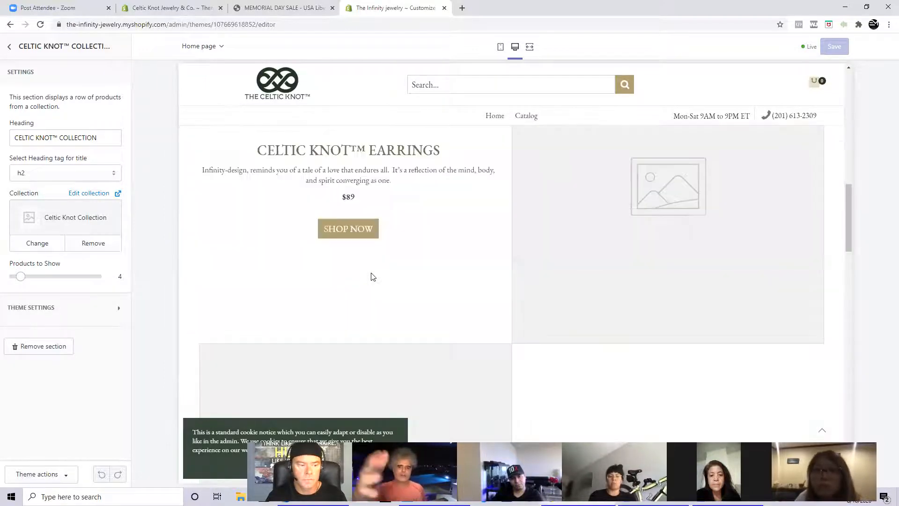
{"action": "scroll", "coordinate": [373, 276], "scroll_direction": "down", "scroll_amount": 8}
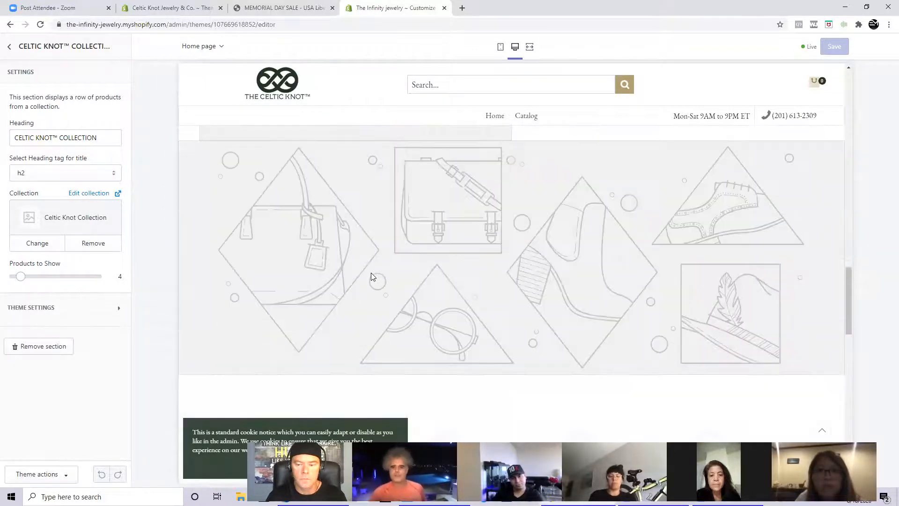
{"action": "scroll", "coordinate": [372, 277], "scroll_direction": "down", "scroll_amount": 8}
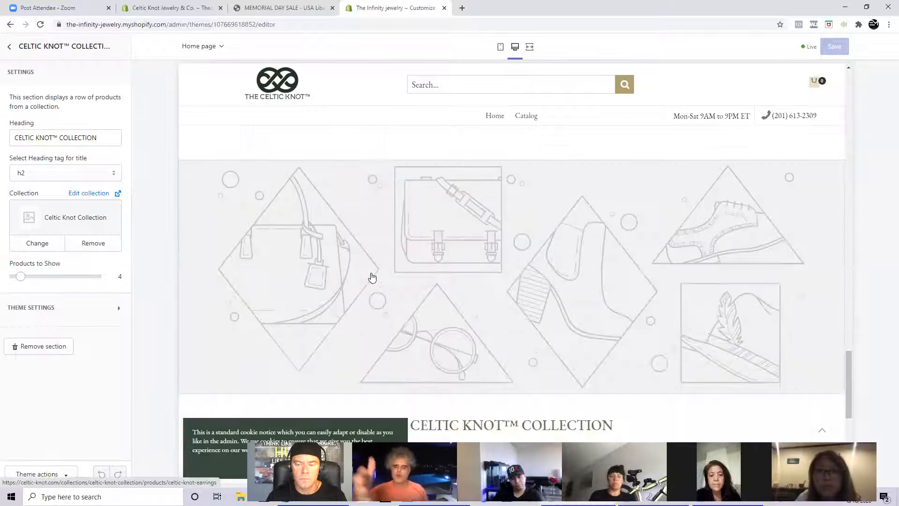
{"action": "scroll", "coordinate": [372, 278], "scroll_direction": "down", "scroll_amount": 2}
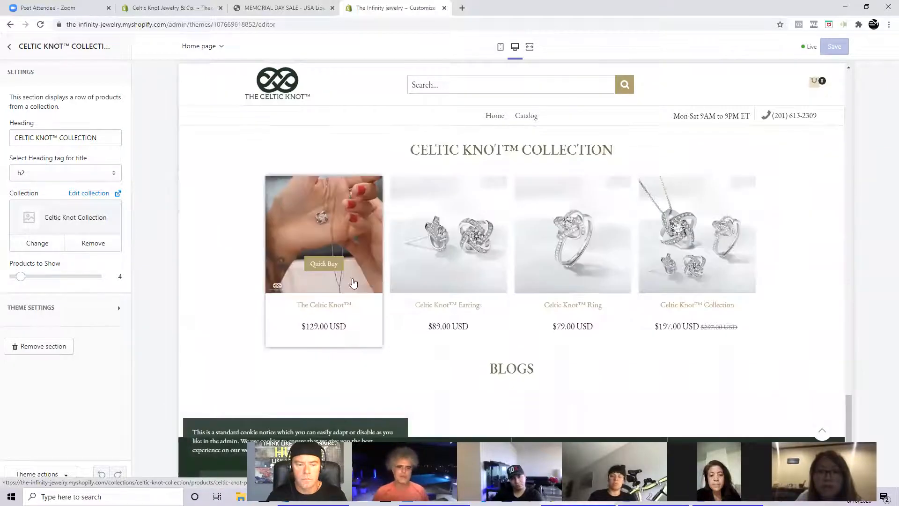
{"action": "scroll", "coordinate": [194, 290], "scroll_direction": "down", "scroll_amount": 2}
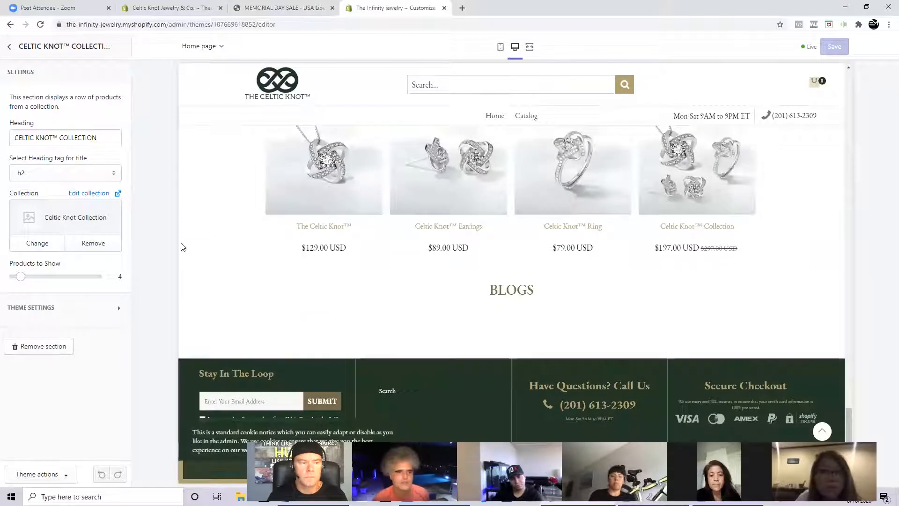
- Leave the collection section and open the settings of the first Desktop Slideshow on the home page
{"action": "left_click", "coordinate": [12, 47]}
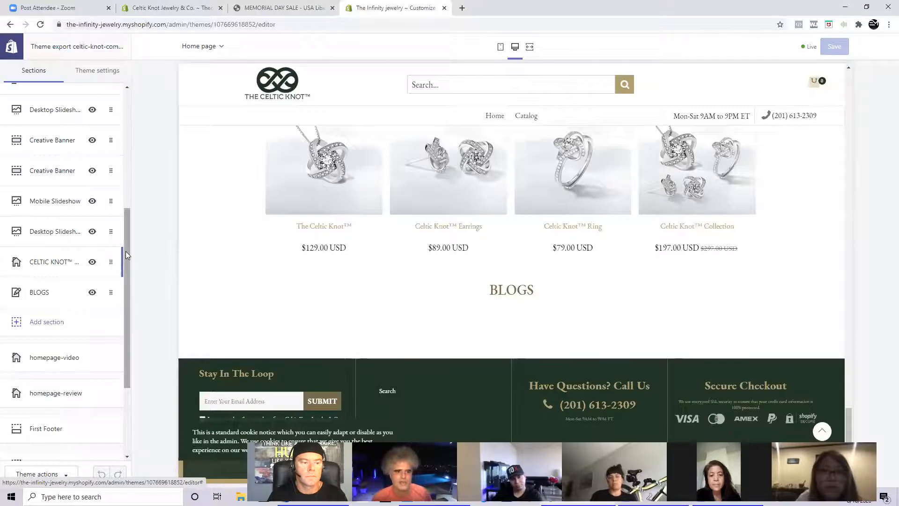
{"action": "left_click_drag", "start_coordinate": [127, 255], "coordinate": [129, 140]}
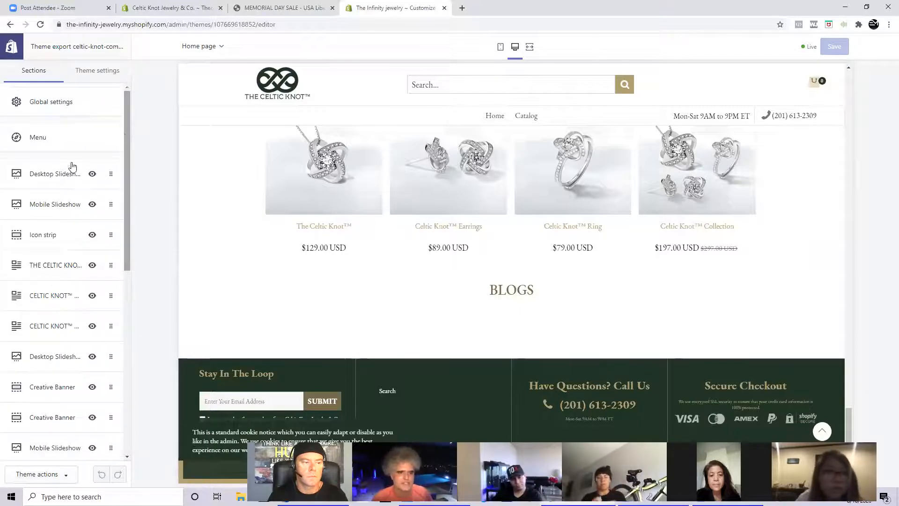
{"action": "left_click", "coordinate": [45, 175]}
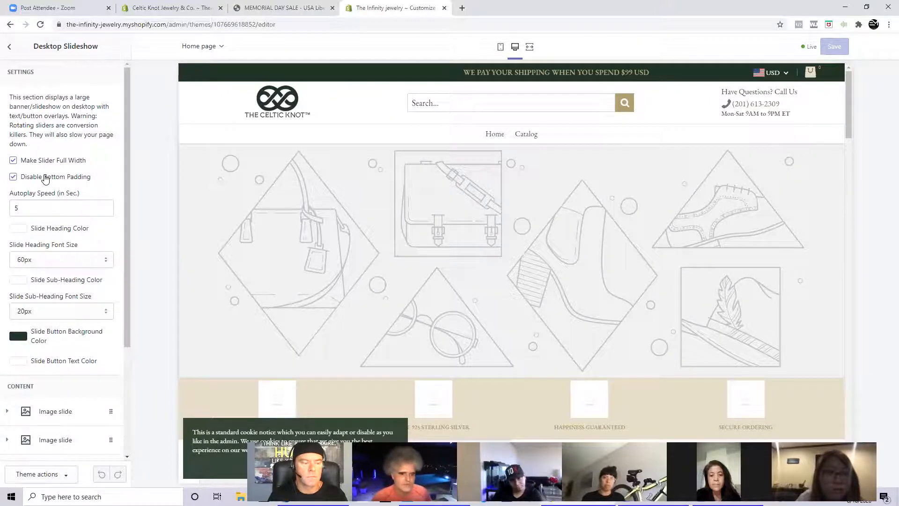
- Open the Desktop Slideshow's first image slide, check the image library available for it, and close the library without choosing an image
{"action": "scroll", "coordinate": [45, 178], "scroll_direction": "down", "scroll_amount": 3}
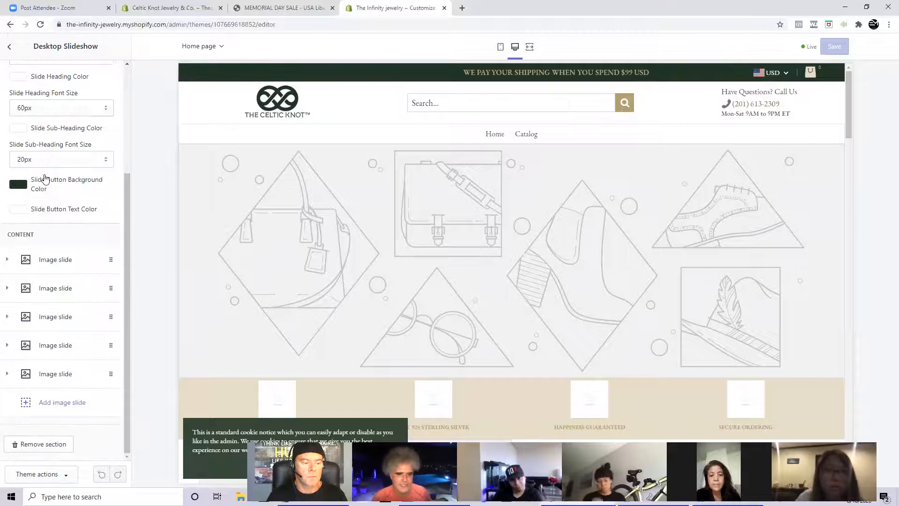
{"action": "left_click", "coordinate": [72, 262]}
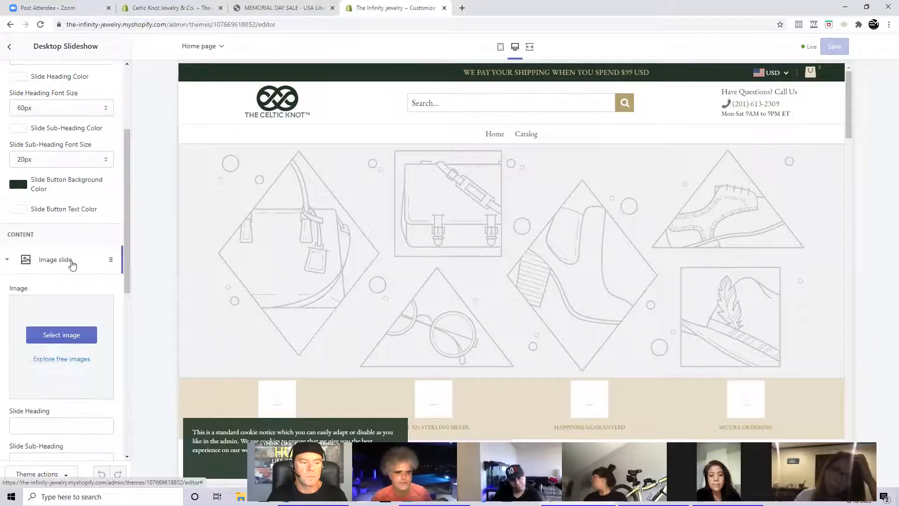
{"action": "left_click", "coordinate": [56, 336]}
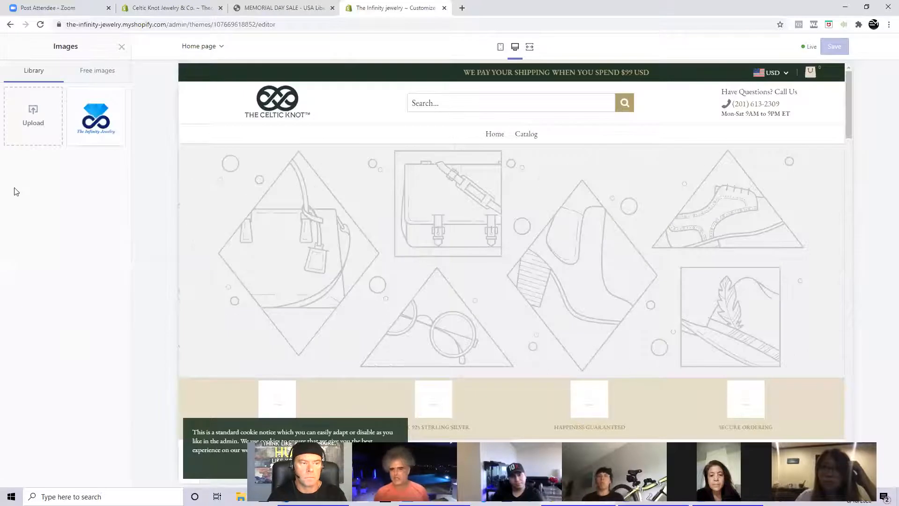
{"action": "left_click", "coordinate": [122, 48]}
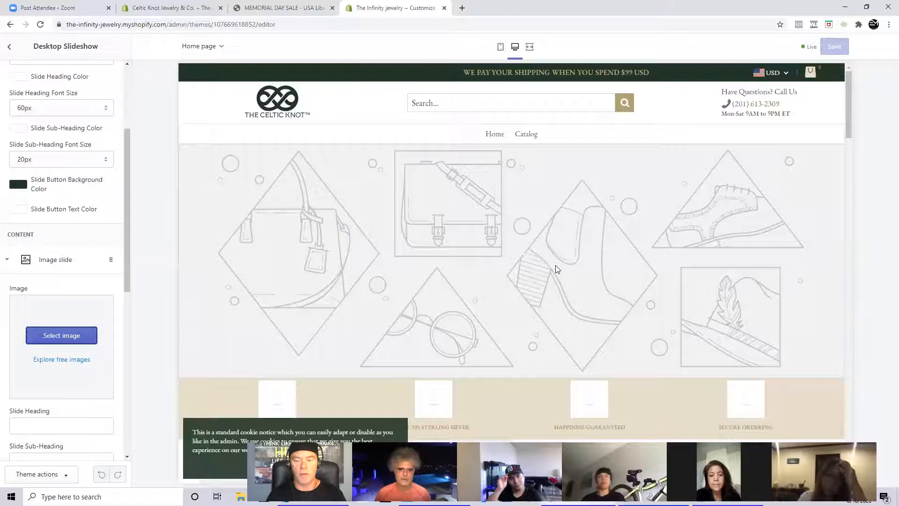
- Look over the slideshow area of the page preview and the section's settings, and return to the sections list
{"action": "scroll", "coordinate": [203, 322], "scroll_direction": "down", "scroll_amount": 2}
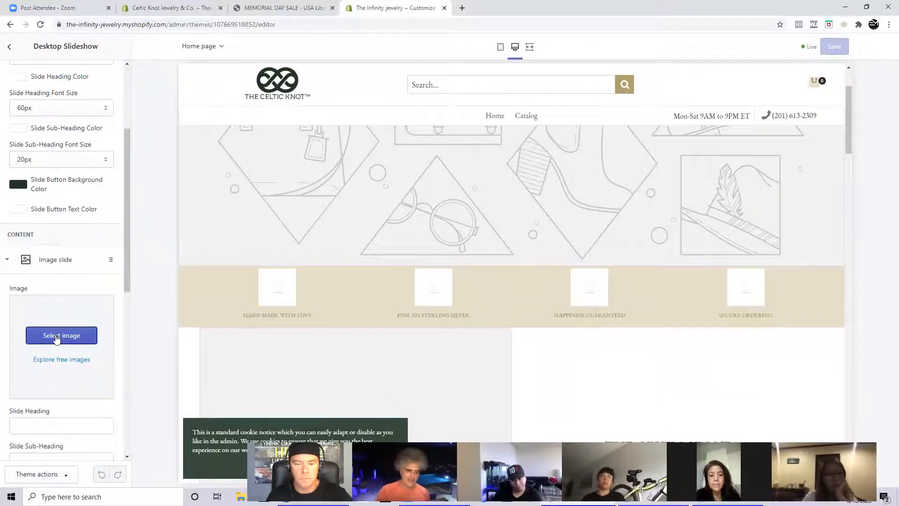
{"action": "scroll", "coordinate": [56, 338], "scroll_direction": "up", "scroll_amount": 1}
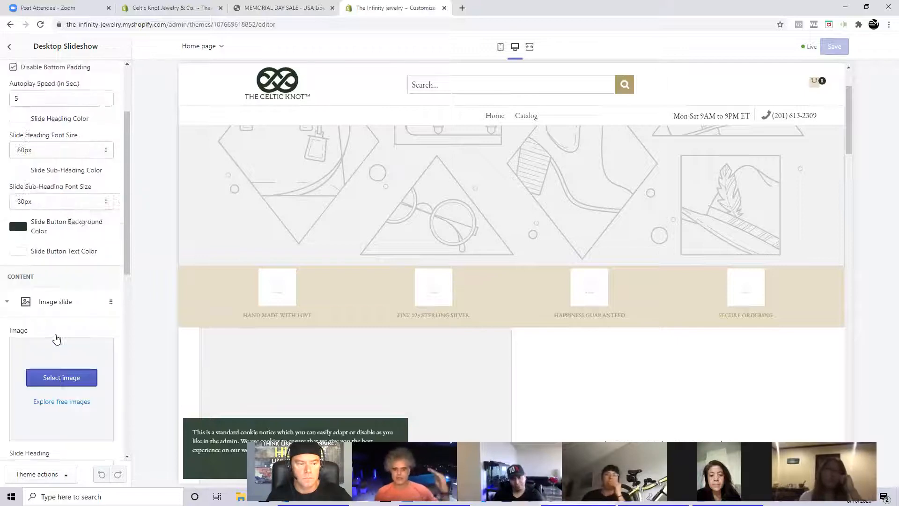
{"action": "scroll", "coordinate": [56, 338], "scroll_direction": "up", "scroll_amount": 2}
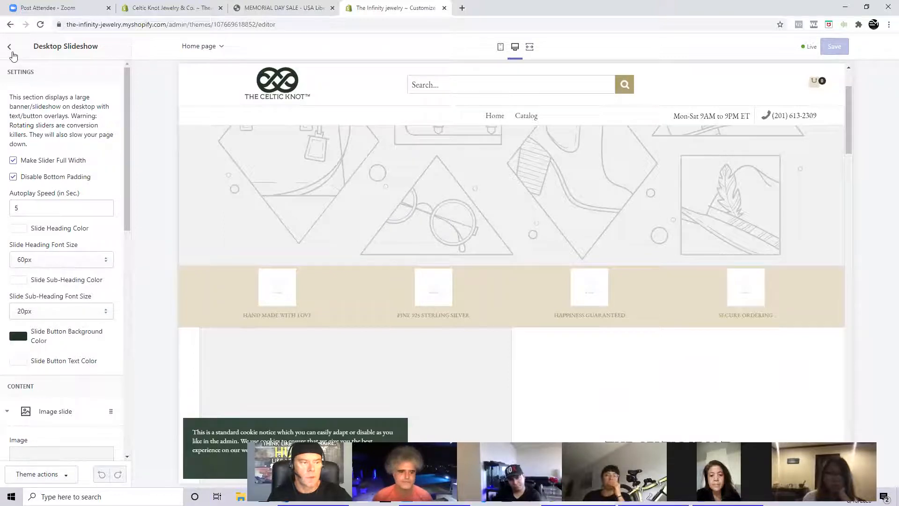
{"action": "left_click", "coordinate": [9, 46]}
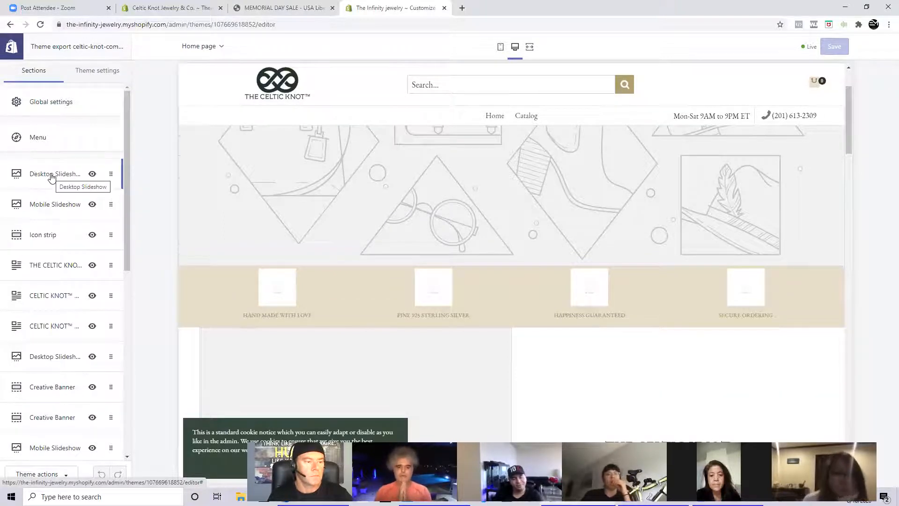
- Open the Menu section, review its main header navigation and custom link settings, and return to the sections list
{"action": "left_click", "coordinate": [43, 146]}
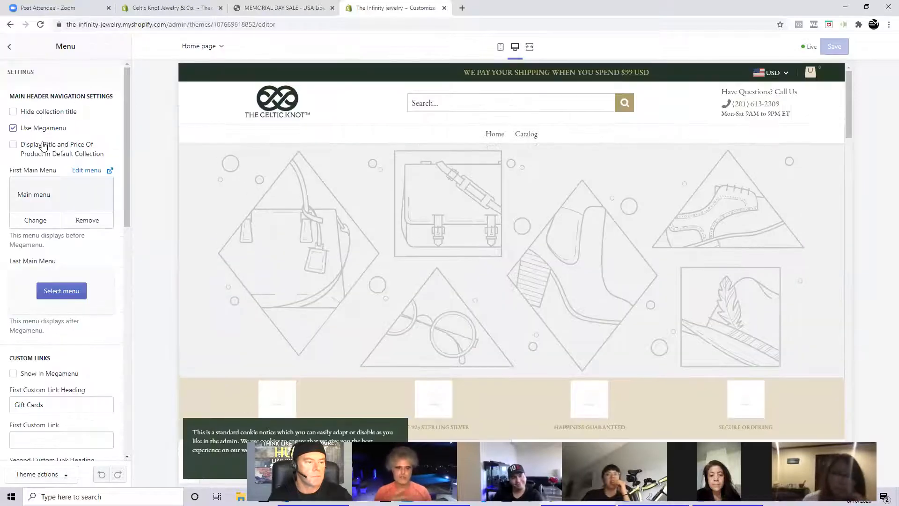
{"action": "scroll", "coordinate": [56, 226], "scroll_direction": "down", "scroll_amount": 5}
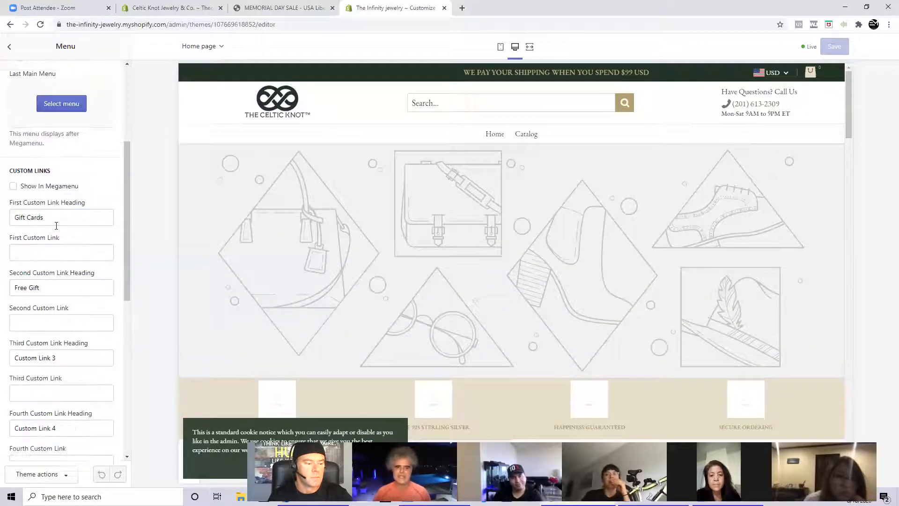
{"action": "scroll", "coordinate": [57, 226], "scroll_direction": "down", "scroll_amount": 7}
{"action": "scroll", "coordinate": [57, 229], "scroll_direction": "up", "scroll_amount": 4}
{"action": "scroll", "coordinate": [55, 227], "scroll_direction": "up", "scroll_amount": 7}
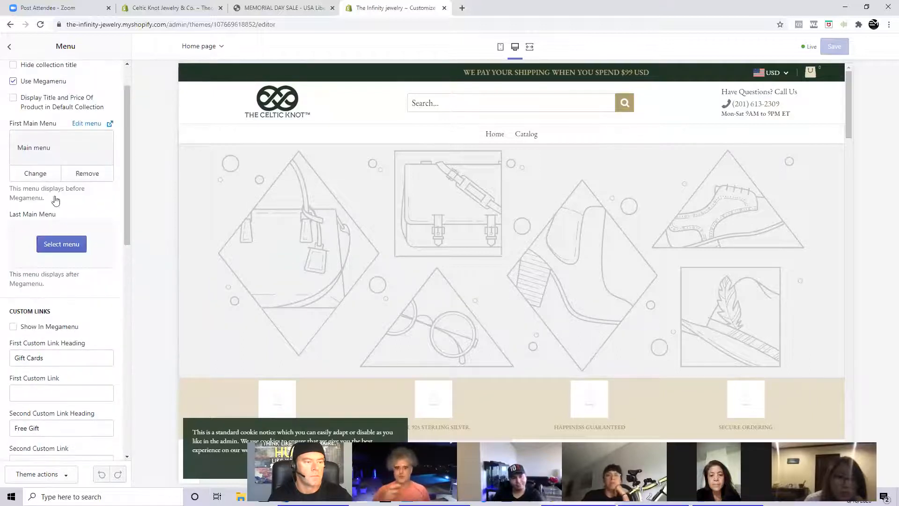
{"action": "left_click", "coordinate": [9, 46]}
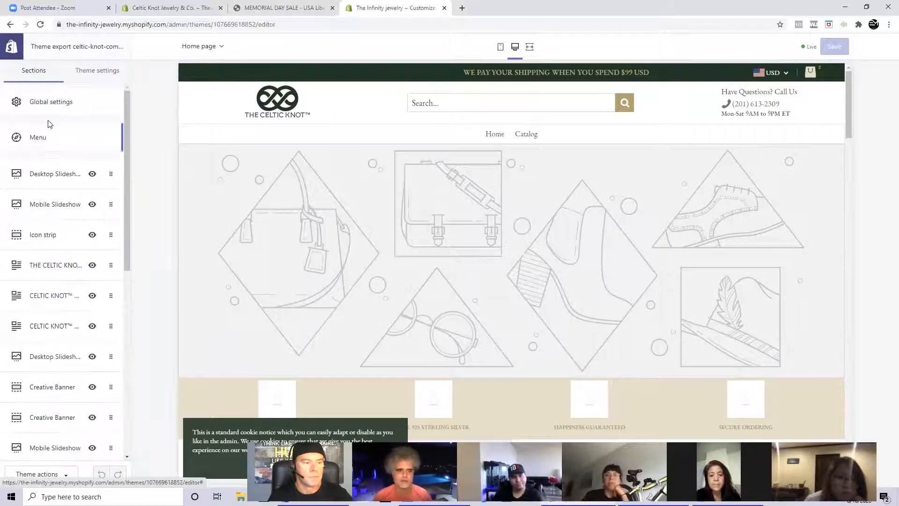
- Check the first Desktop Slideshow's settings once more and look through the full list of home page sections
{"action": "left_click", "coordinate": [55, 174]}
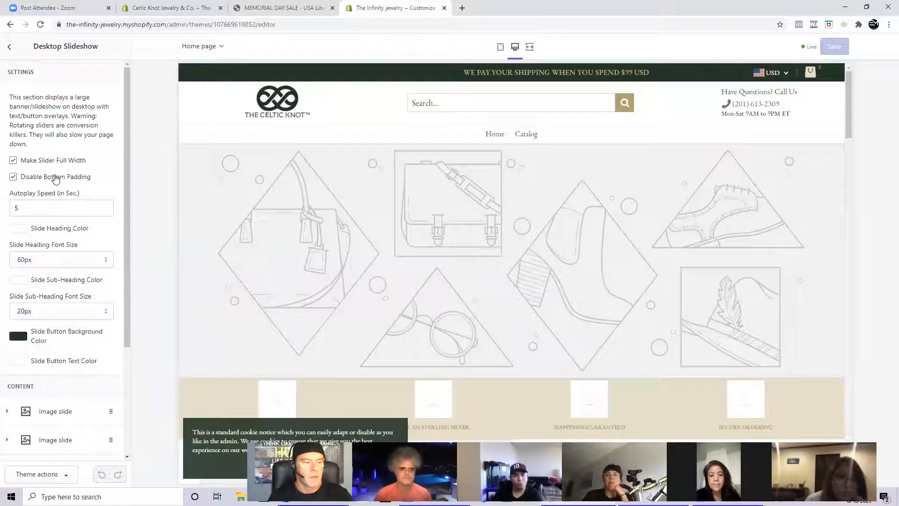
{"action": "left_click", "coordinate": [9, 48]}
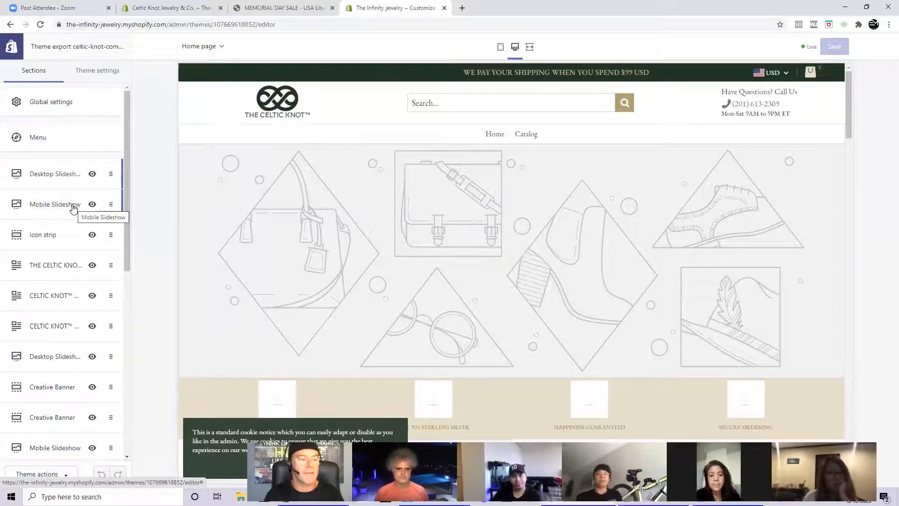
{"action": "scroll", "coordinate": [72, 209], "scroll_direction": "down", "scroll_amount": 5}
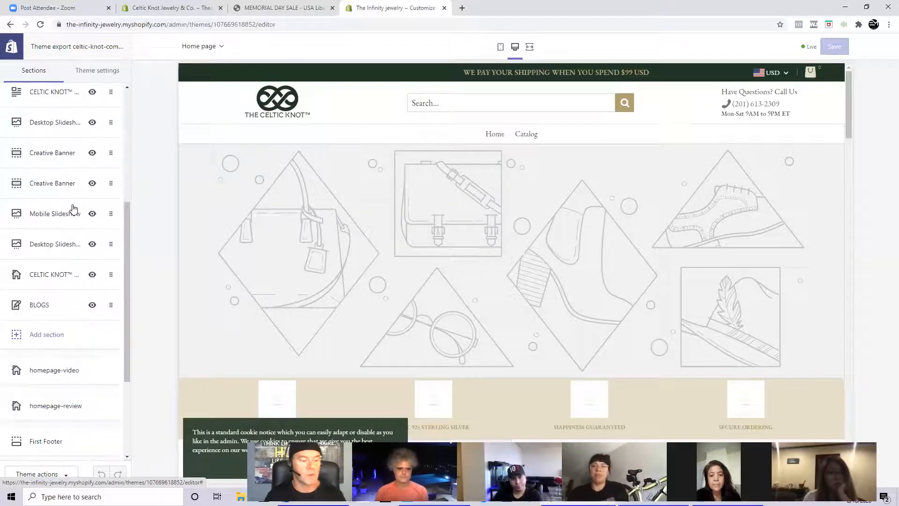
{"action": "scroll", "coordinate": [70, 216], "scroll_direction": "down", "scroll_amount": 1}
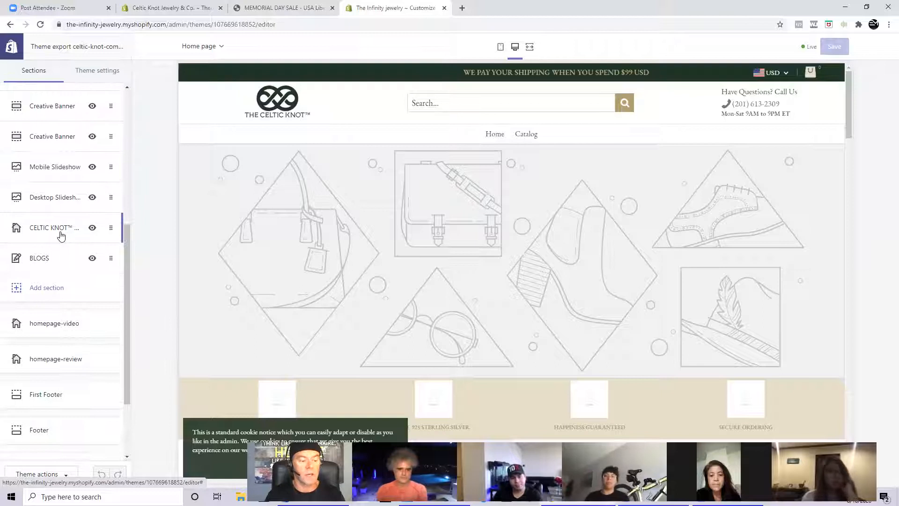
{"action": "scroll", "coordinate": [60, 236], "scroll_direction": "down", "scroll_amount": 2}
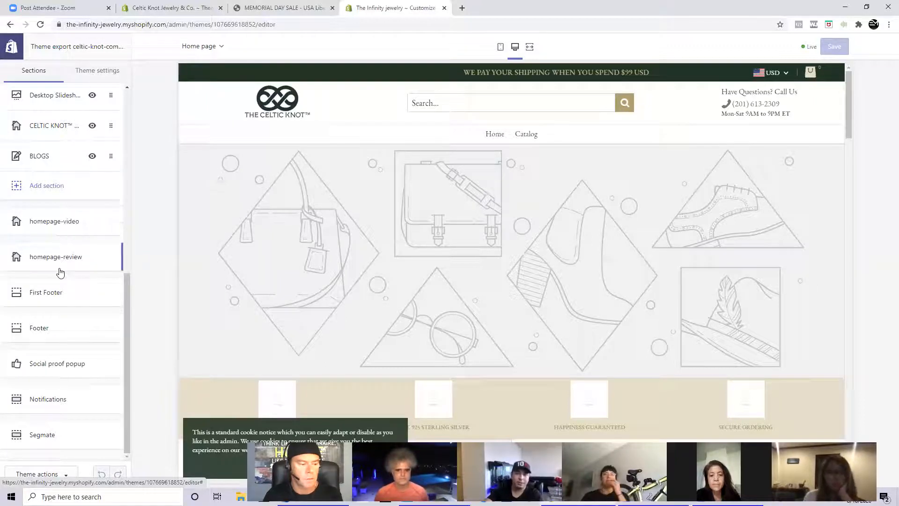
{"action": "scroll", "coordinate": [60, 273], "scroll_direction": "up", "scroll_amount": 10}
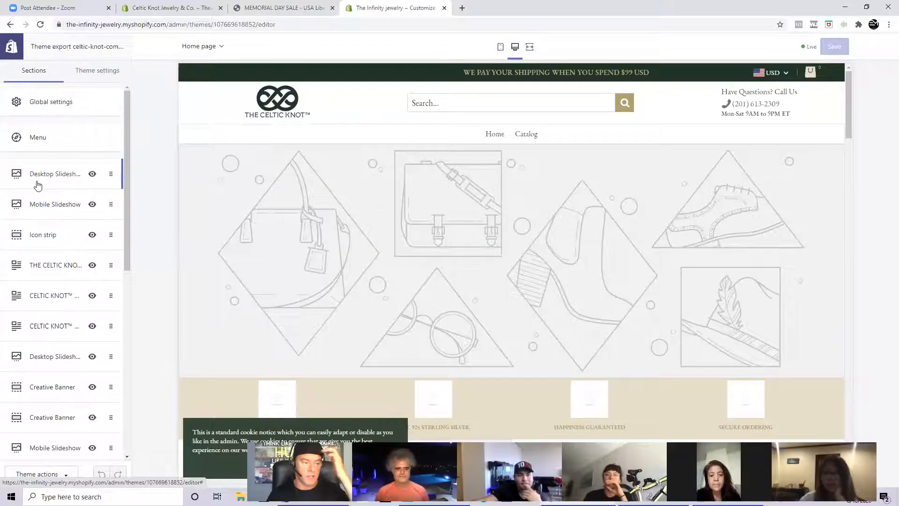
{"action": "scroll", "coordinate": [38, 184], "scroll_direction": "down", "scroll_amount": 10}
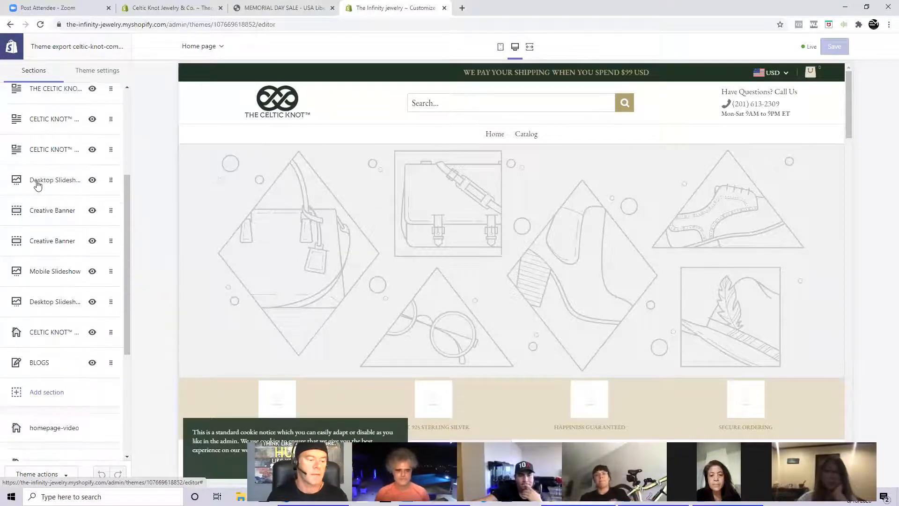
{"action": "scroll", "coordinate": [38, 185], "scroll_direction": "up", "scroll_amount": 4}
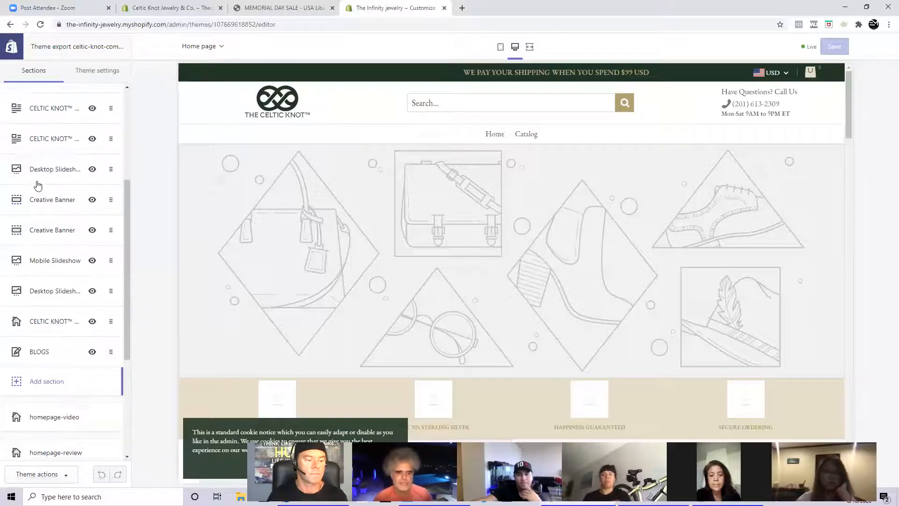
{"action": "scroll", "coordinate": [38, 185], "scroll_direction": "up", "scroll_amount": 4}
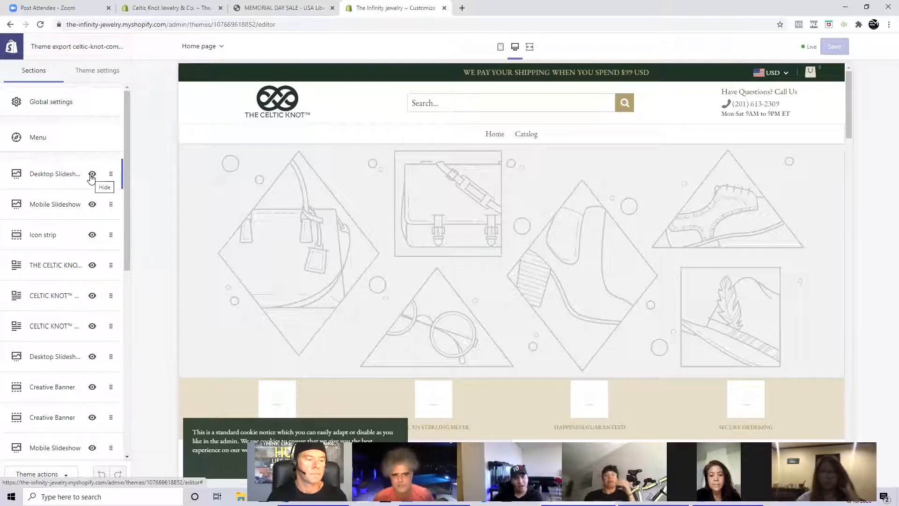
- Hide the BLOGS section on the home page and make it visible again
{"action": "scroll", "coordinate": [92, 177], "scroll_direction": "down", "scroll_amount": 6}
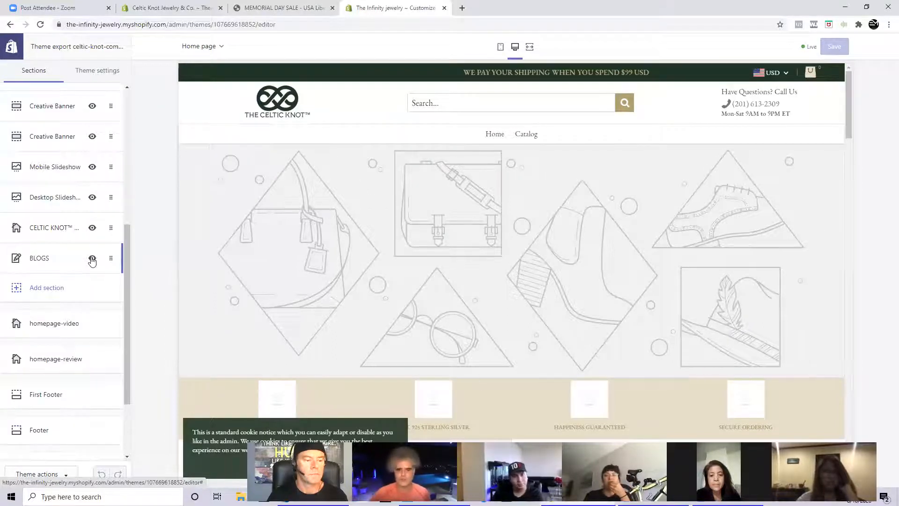
{"action": "left_click", "coordinate": [92, 258]}
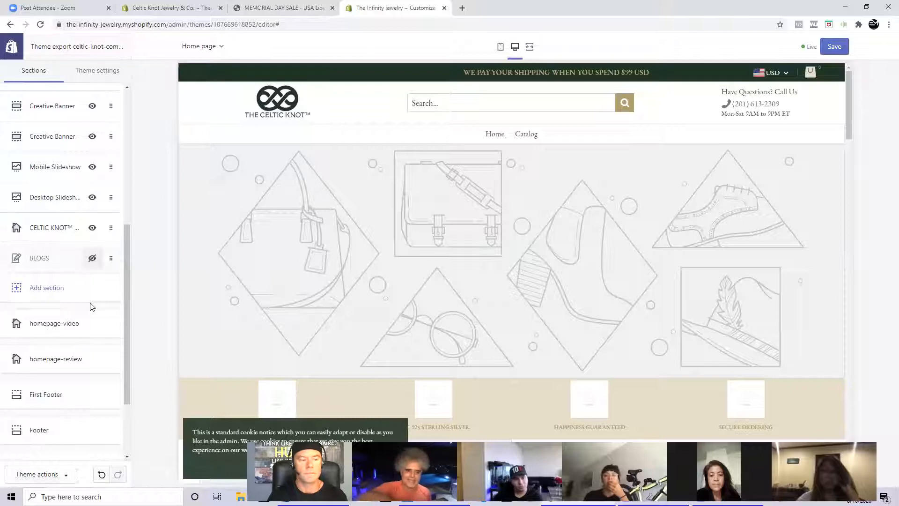
{"action": "left_click", "coordinate": [92, 258]}
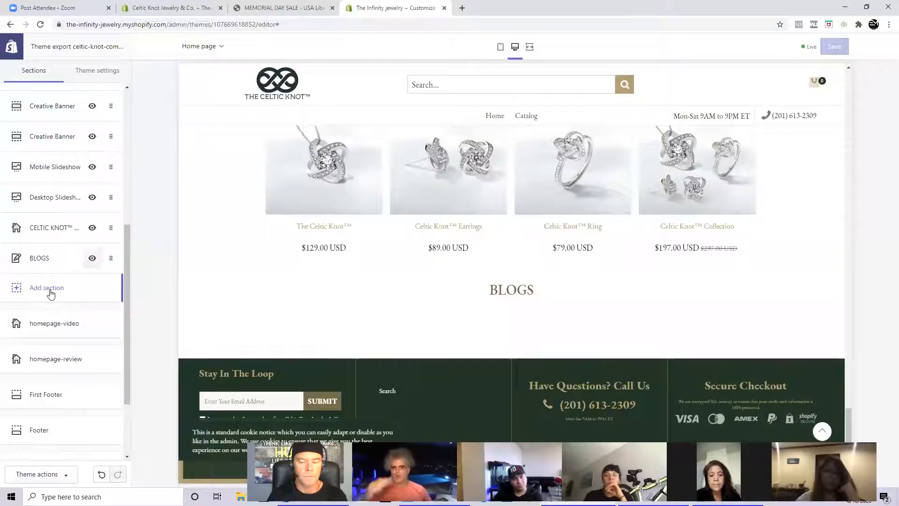
- Open the Footer section to check its available settings and return to the sections list
{"action": "scroll", "coordinate": [52, 294], "scroll_direction": "down", "scroll_amount": 2}
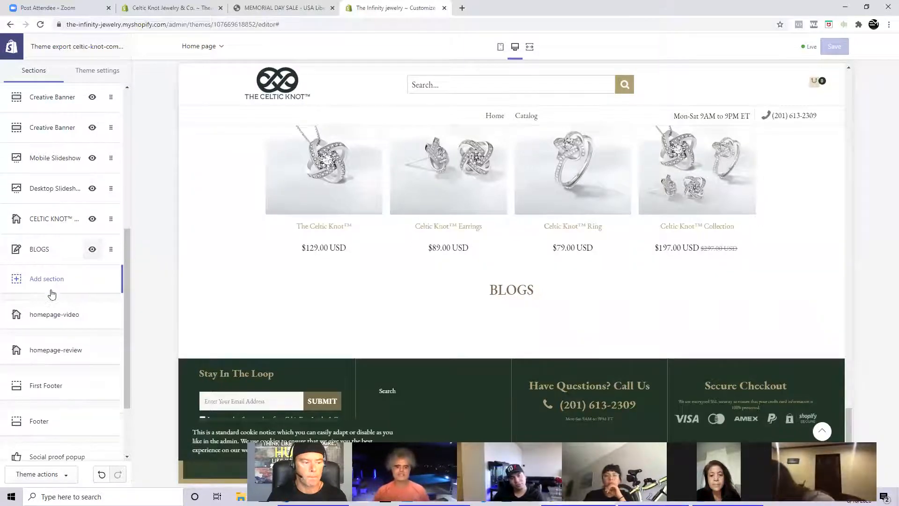
{"action": "scroll", "coordinate": [52, 294], "scroll_direction": "down", "scroll_amount": 1}
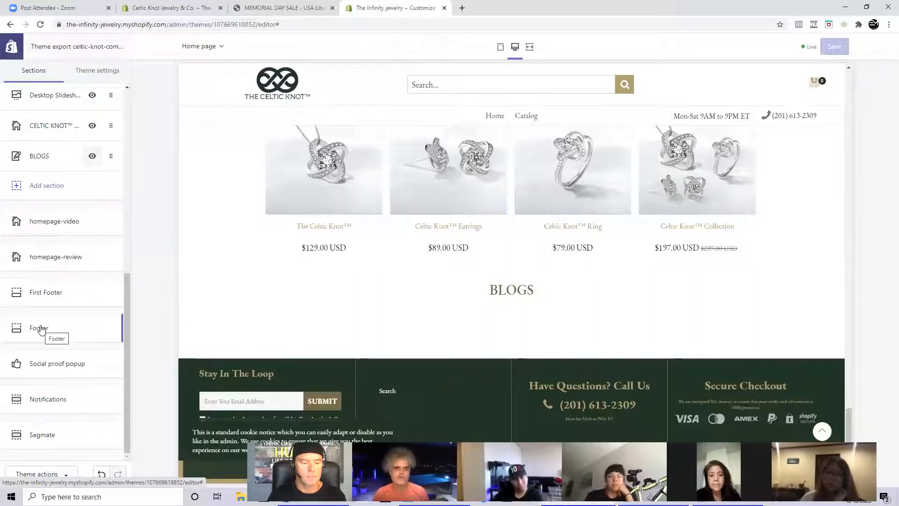
{"action": "left_click", "coordinate": [41, 329]}
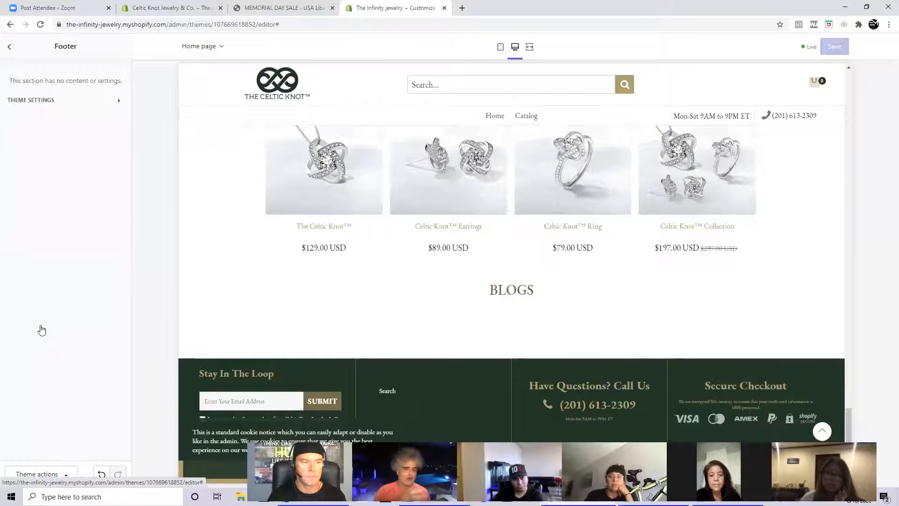
{"action": "left_click", "coordinate": [10, 48]}
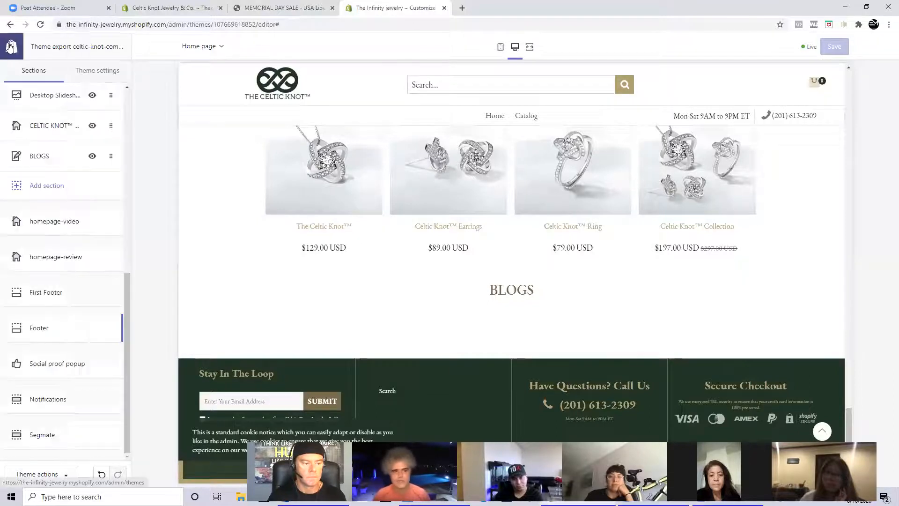
- Reopen the Menu section to check its navigation options and go back to the sections list
{"action": "scroll", "coordinate": [67, 256], "scroll_direction": "up", "scroll_amount": 10}
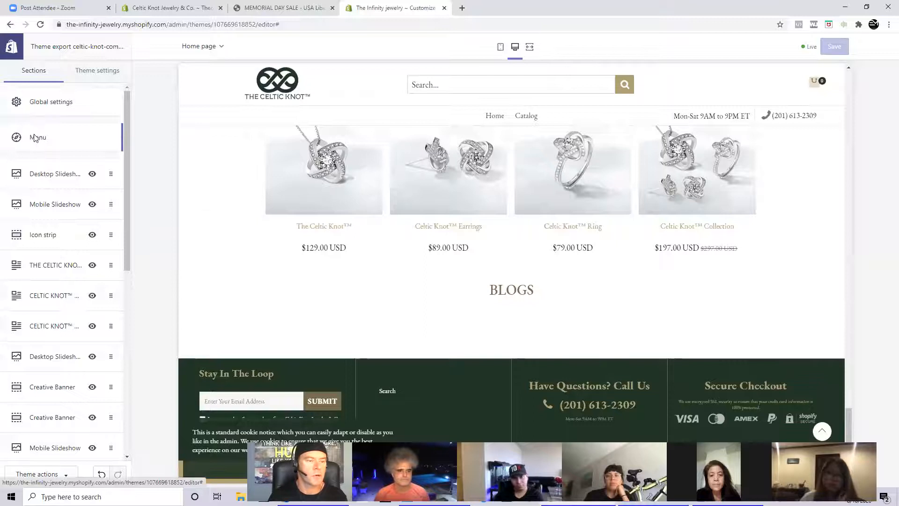
{"action": "left_click", "coordinate": [35, 138]}
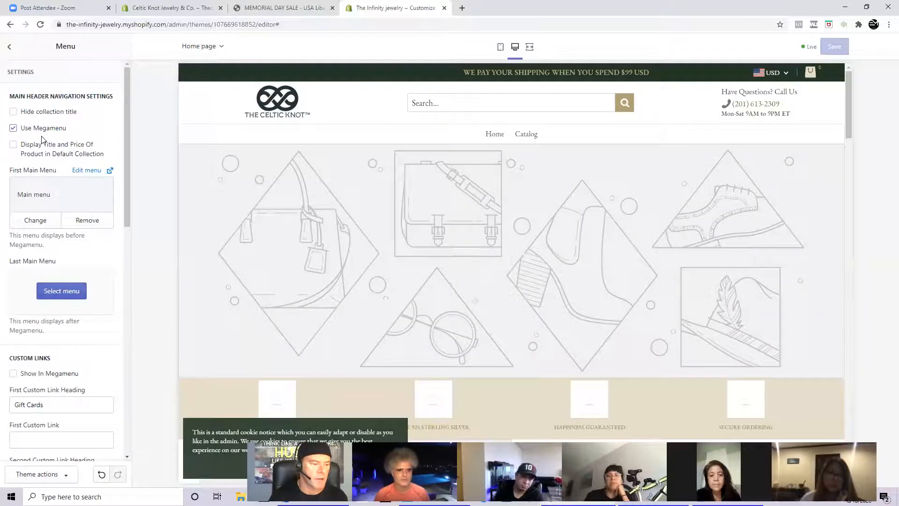
{"action": "scroll", "coordinate": [42, 140], "scroll_direction": "down", "scroll_amount": 7}
{"action": "scroll", "coordinate": [58, 242], "scroll_direction": "up", "scroll_amount": 7}
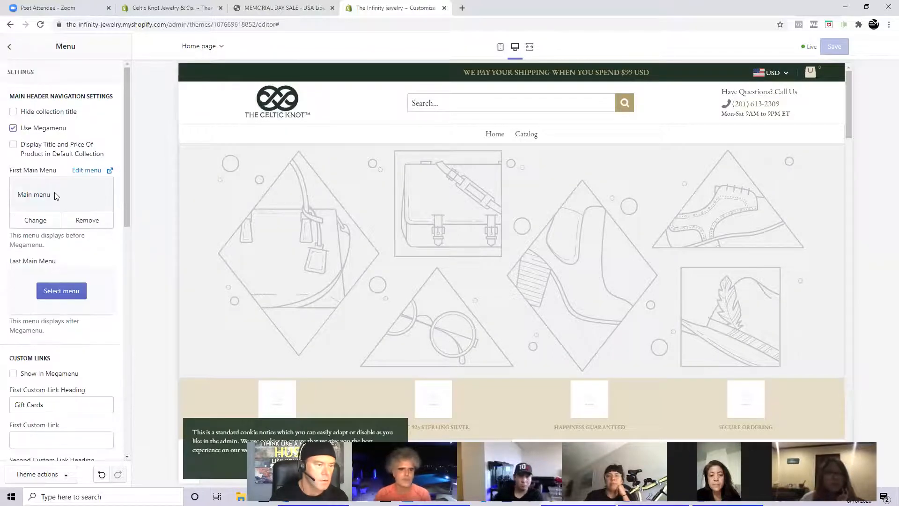
{"action": "left_click", "coordinate": [12, 46]}
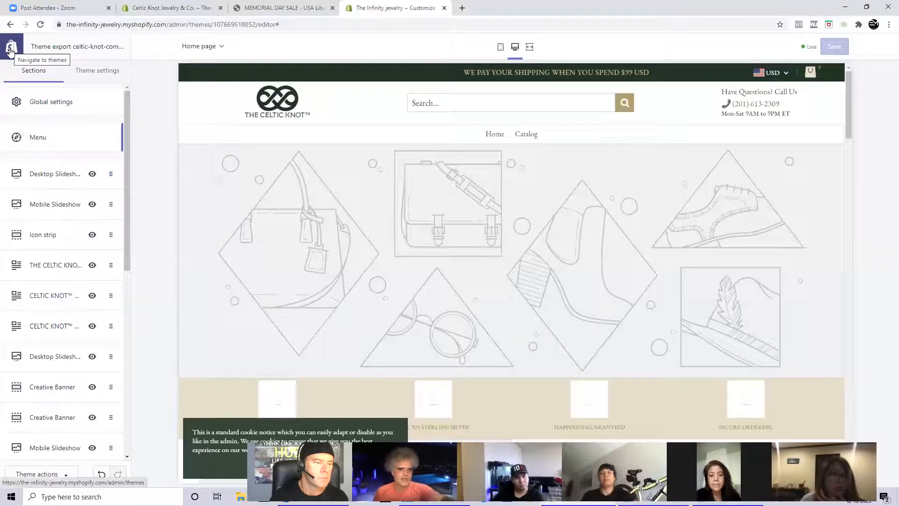
- Review the theme's Header - Strip settings, covering colors, top bar, cart icons, mobile header and Facebook page plugin
{"action": "left_click", "coordinate": [85, 72]}
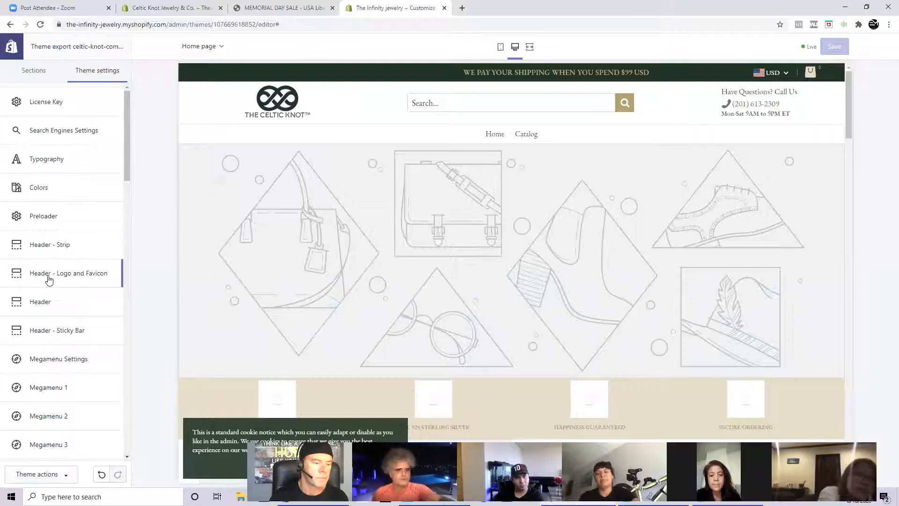
{"action": "left_click", "coordinate": [45, 248]}
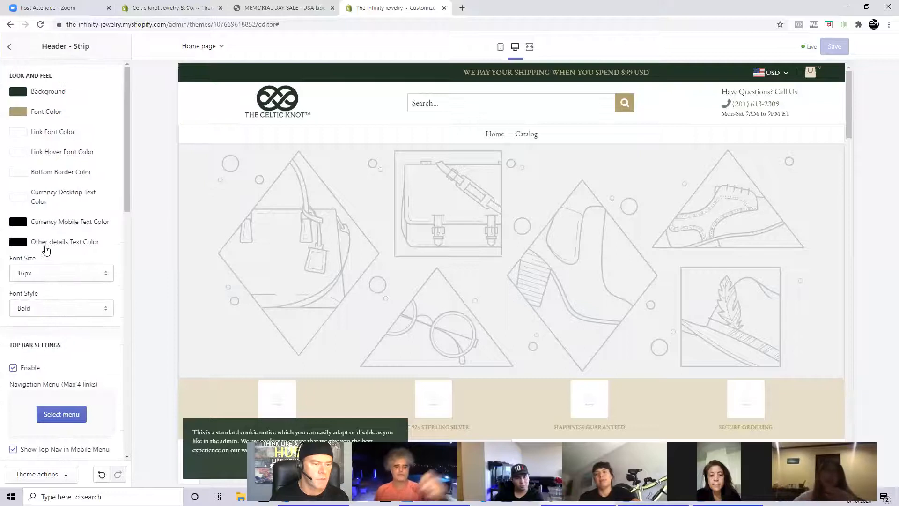
{"action": "scroll", "coordinate": [46, 250], "scroll_direction": "down", "scroll_amount": 7}
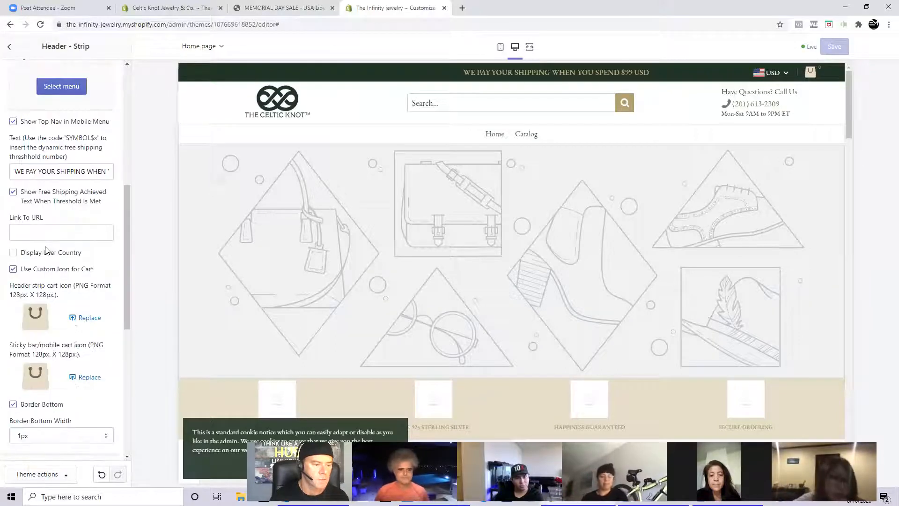
{"action": "scroll", "coordinate": [46, 249], "scroll_direction": "up", "scroll_amount": 4}
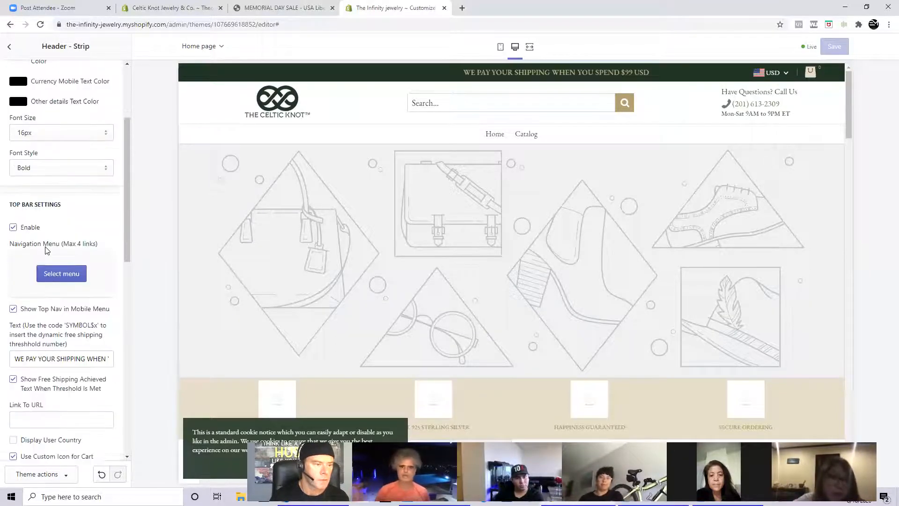
{"action": "scroll", "coordinate": [46, 250], "scroll_direction": "down", "scroll_amount": 7}
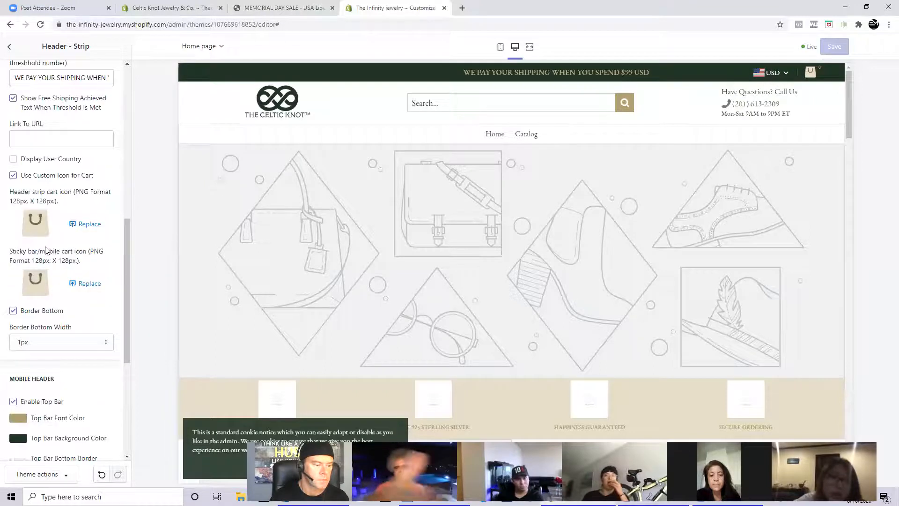
{"action": "scroll", "coordinate": [46, 250], "scroll_direction": "down", "scroll_amount": 4}
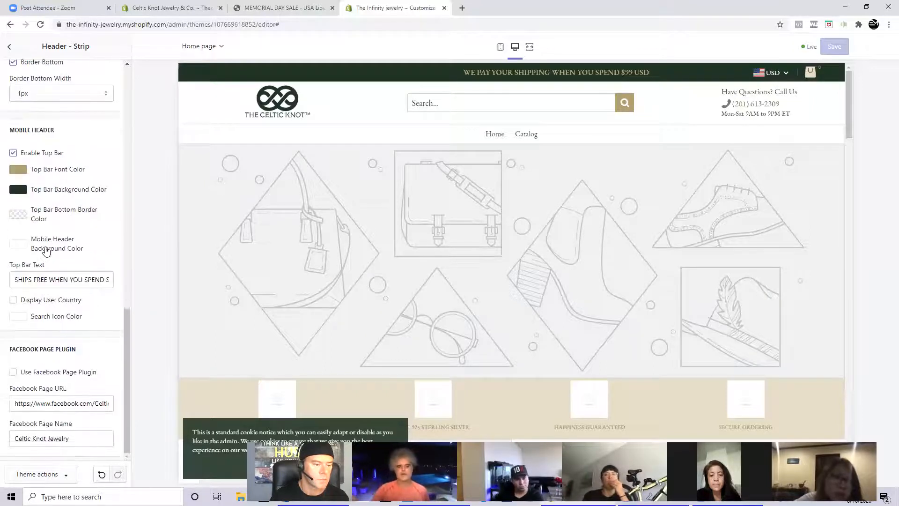
{"action": "scroll", "coordinate": [45, 251], "scroll_direction": "up", "scroll_amount": 12}
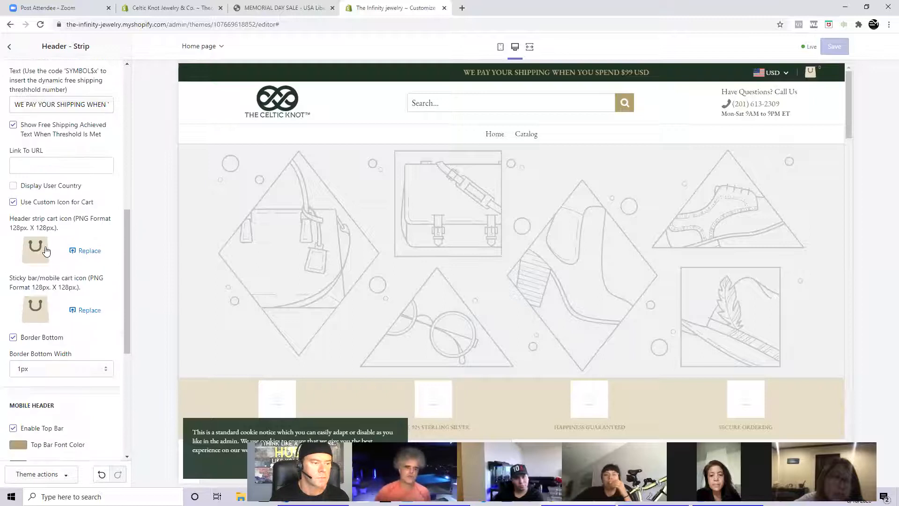
{"action": "scroll", "coordinate": [37, 117], "scroll_direction": "up", "scroll_amount": 2}
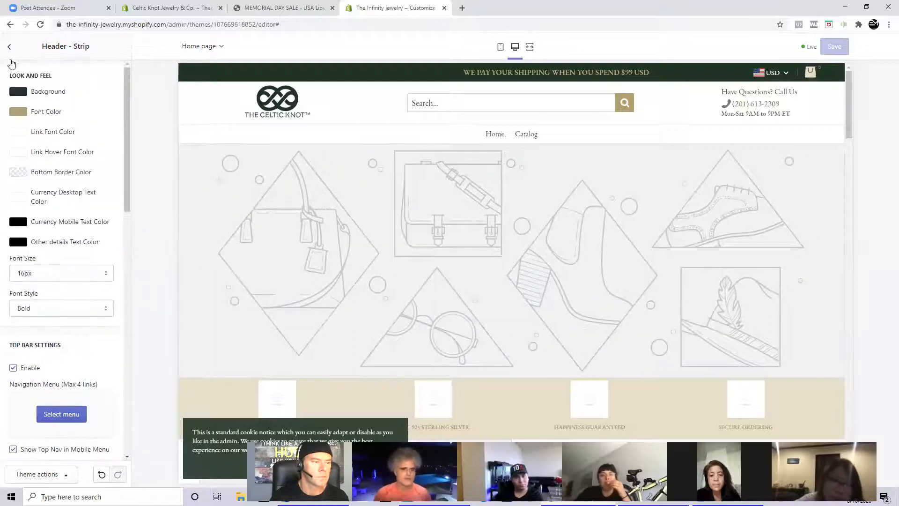
{"action": "left_click", "coordinate": [9, 47]}
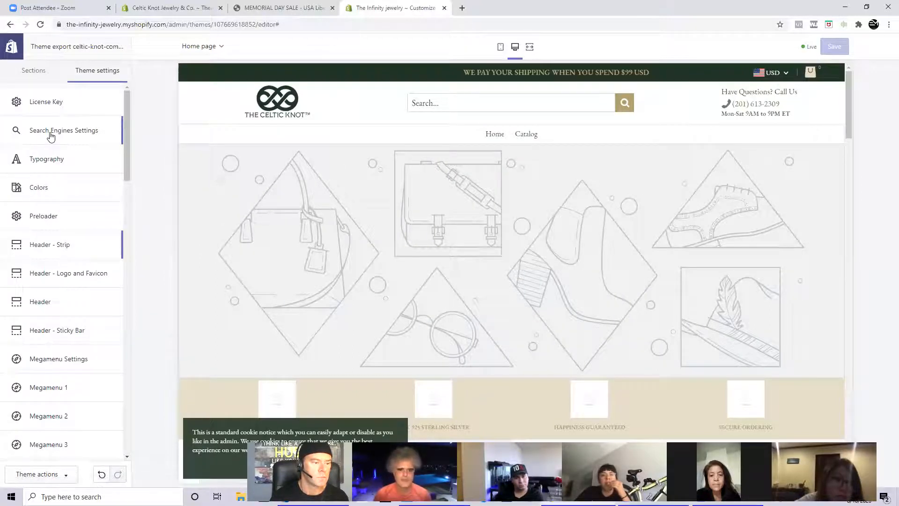
- Replace the custom logo in the Header - Logo and Favicon settings with Infinity Logo.JPG from the Desktop
{"action": "left_click", "coordinate": [64, 277]}
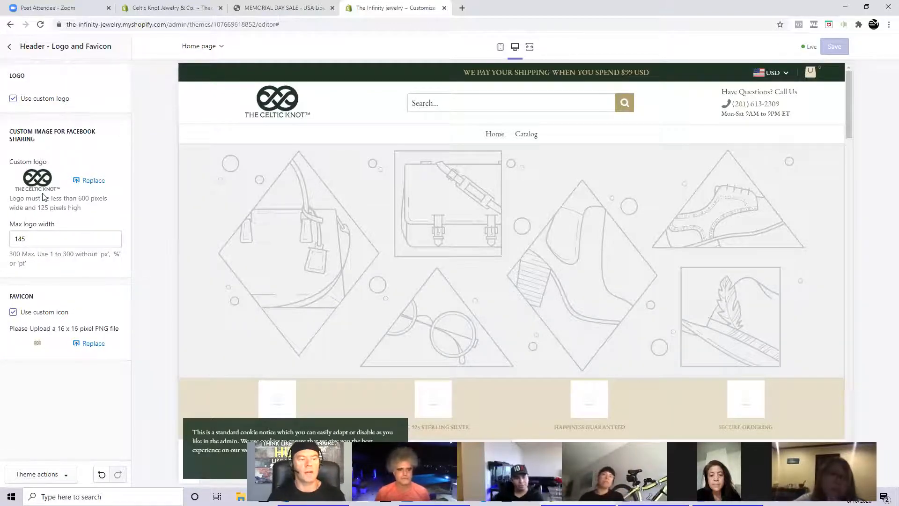
{"action": "left_click", "coordinate": [93, 181]}
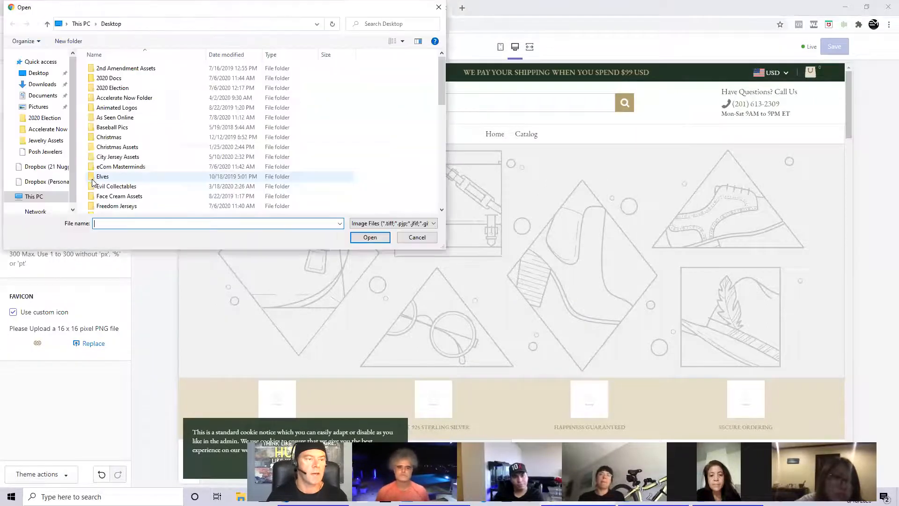
{"action": "scroll", "coordinate": [174, 147], "scroll_direction": "down", "scroll_amount": 15}
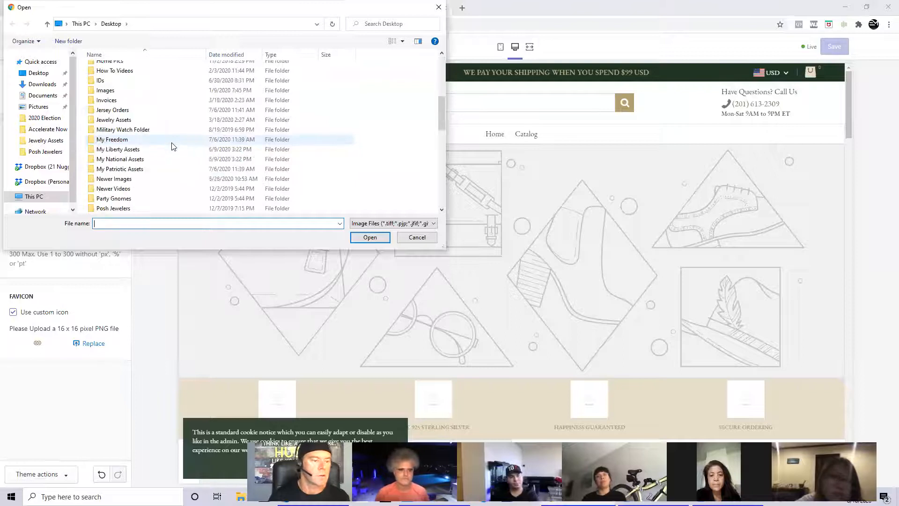
{"action": "scroll", "coordinate": [173, 147], "scroll_direction": "down", "scroll_amount": 8}
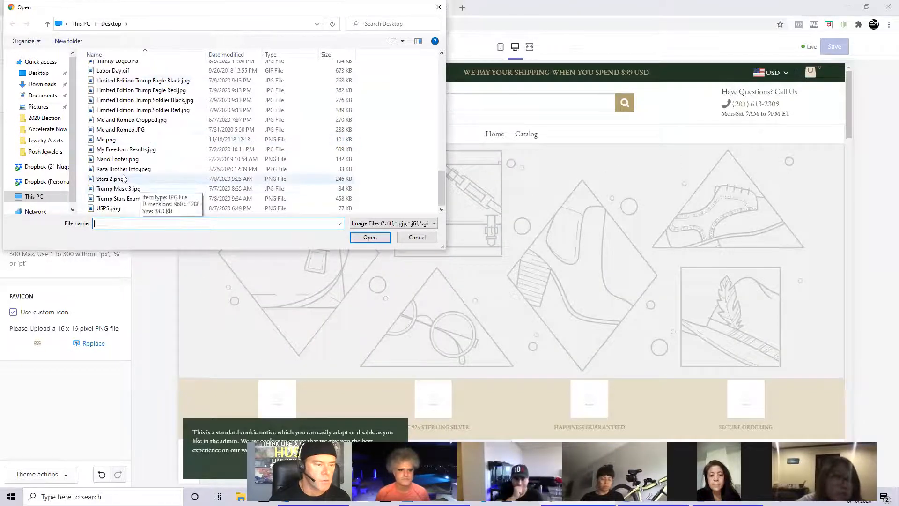
{"action": "scroll", "coordinate": [144, 156], "scroll_direction": "up", "scroll_amount": 2}
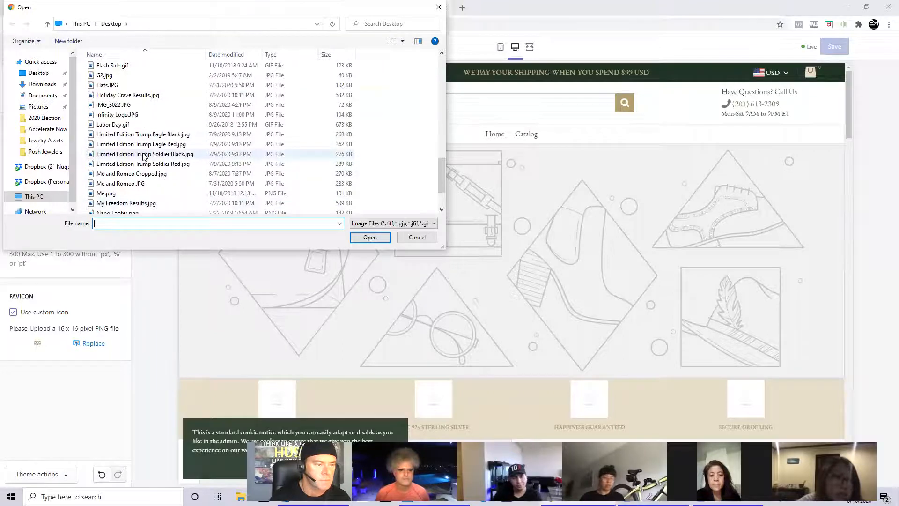
{"action": "left_click", "coordinate": [119, 115]}
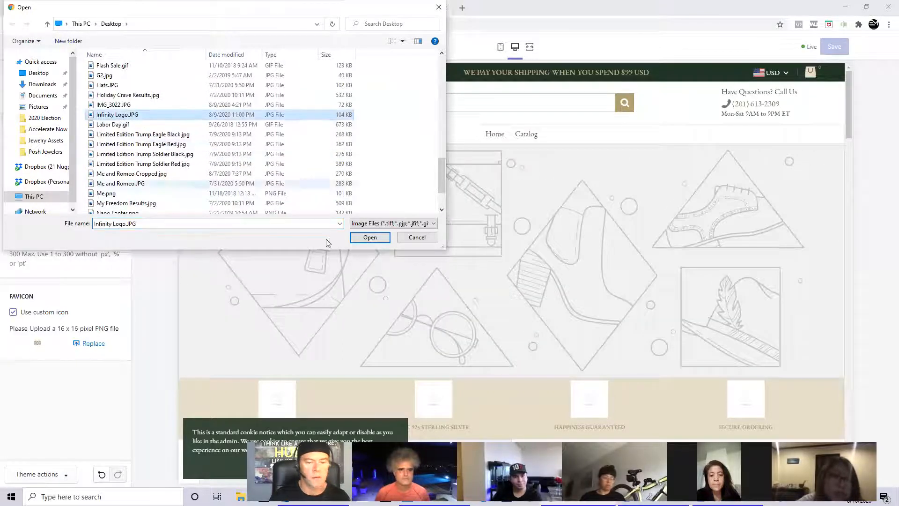
{"action": "left_click", "coordinate": [370, 238]}
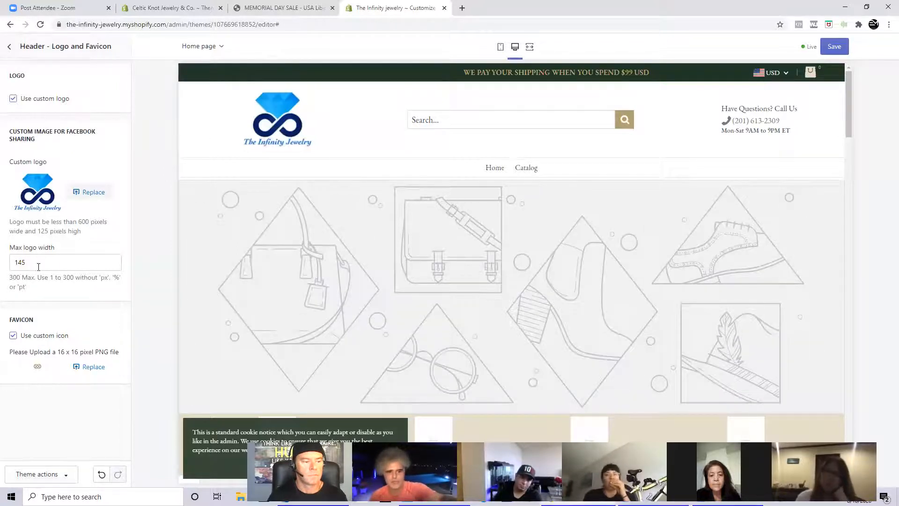
- Set the header logo's maximum width to 100
{"action": "left_click_drag", "start_coordinate": [32, 263], "coordinate": [20, 262]}
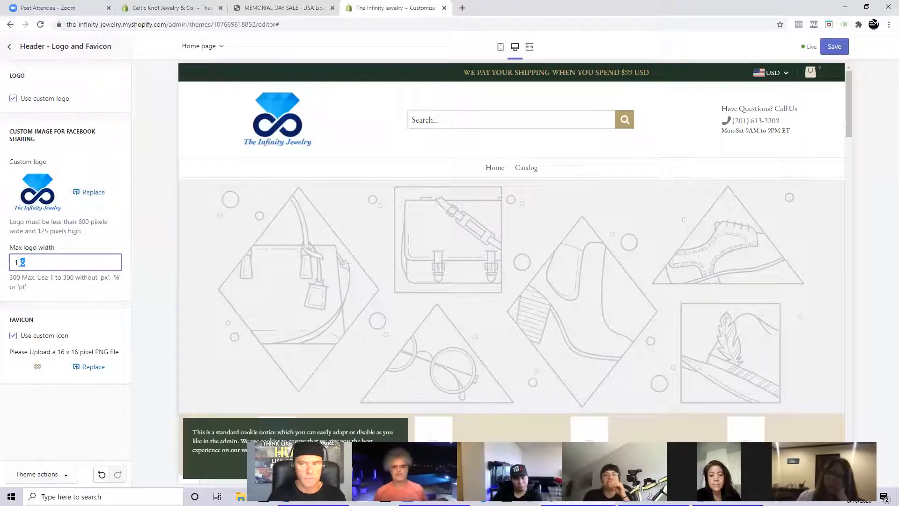
{"action": "key", "text": "BackSpace"}
{"action": "type", "text": "00"}
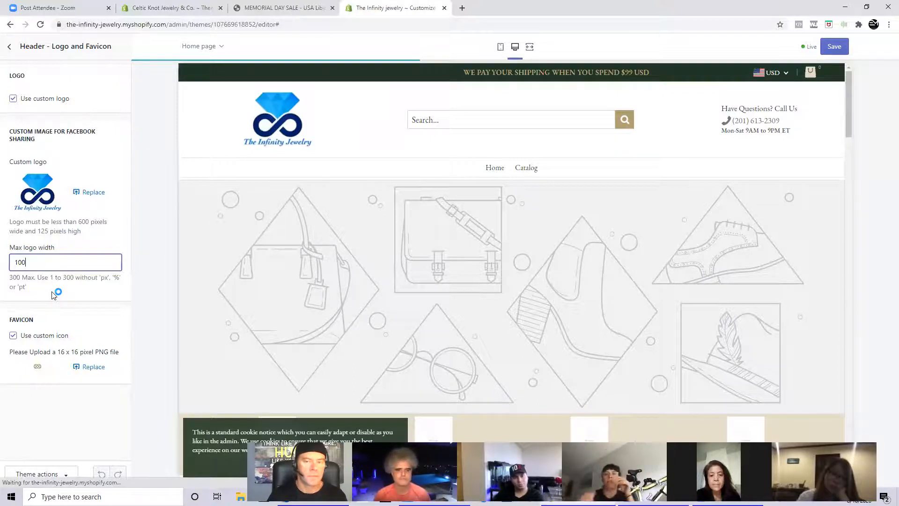
{"action": "key", "text": "Tab"}
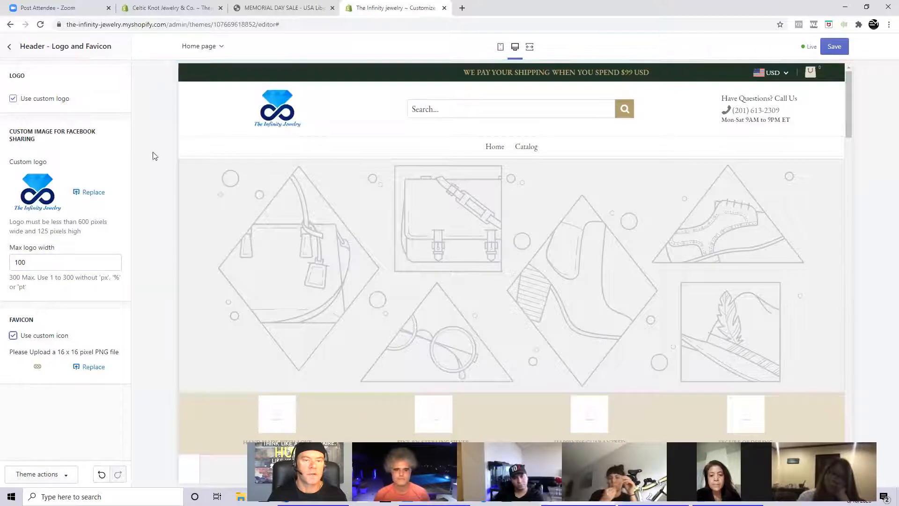
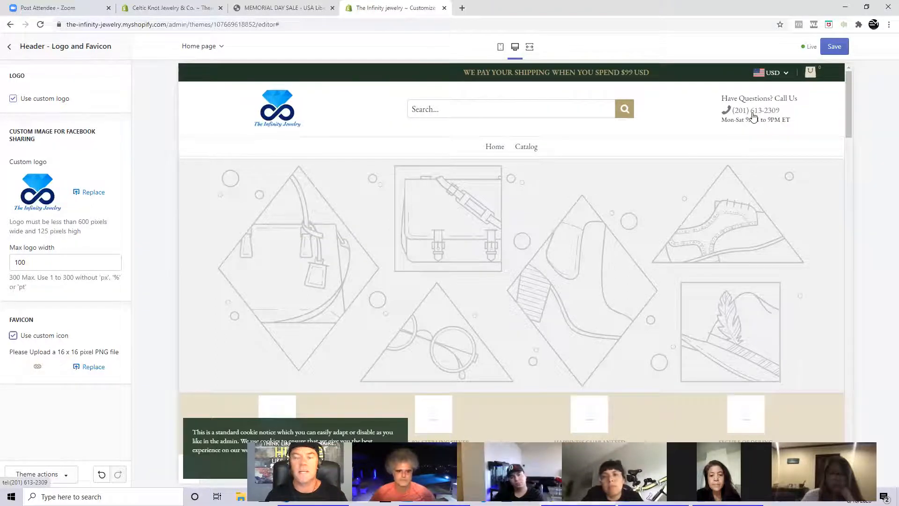
- Examine the home page preview from the header down to the footer to check the new logo and remaining placeholder sections
{"action": "scroll", "coordinate": [753, 117], "scroll_direction": "down", "scroll_amount": 10}
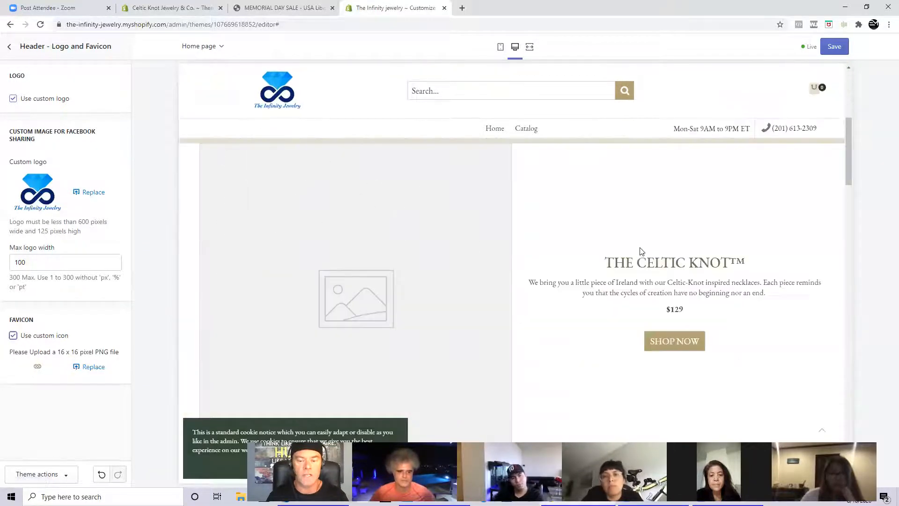
{"action": "scroll", "coordinate": [642, 252], "scroll_direction": "down", "scroll_amount": 15}
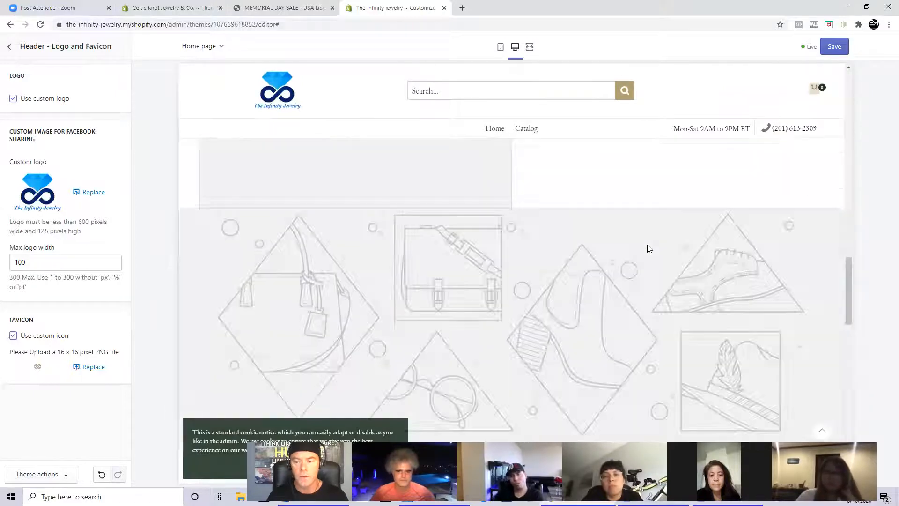
{"action": "scroll", "coordinate": [649, 248], "scroll_direction": "down", "scroll_amount": 10}
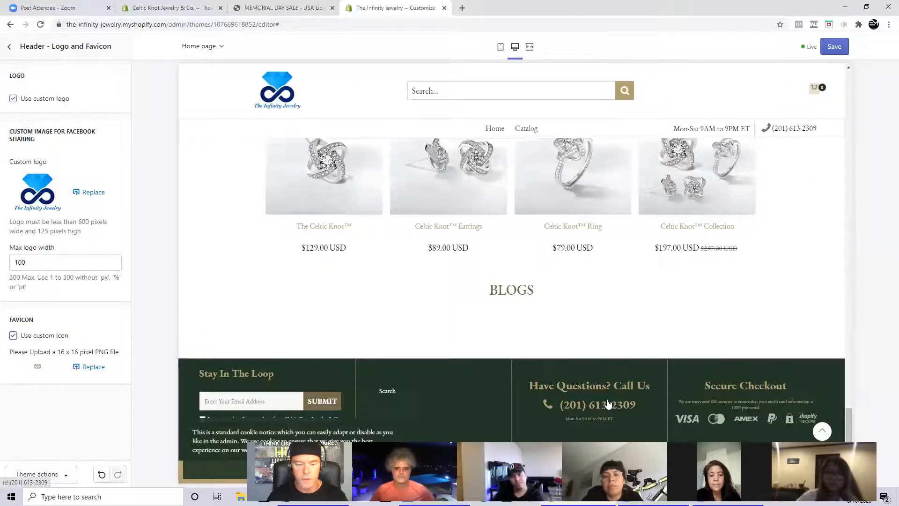
{"action": "scroll", "coordinate": [608, 404], "scroll_direction": "up", "scroll_amount": 10}
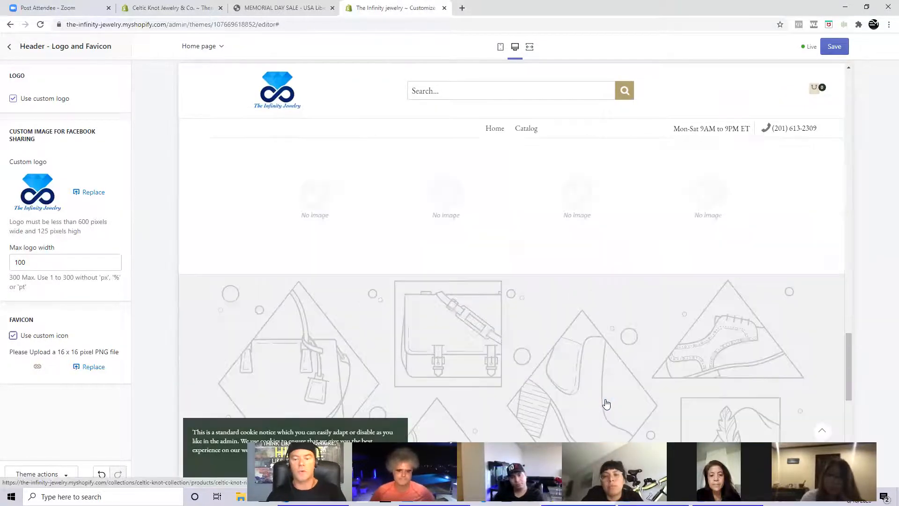
{"action": "scroll", "coordinate": [606, 403], "scroll_direction": "up", "scroll_amount": 10}
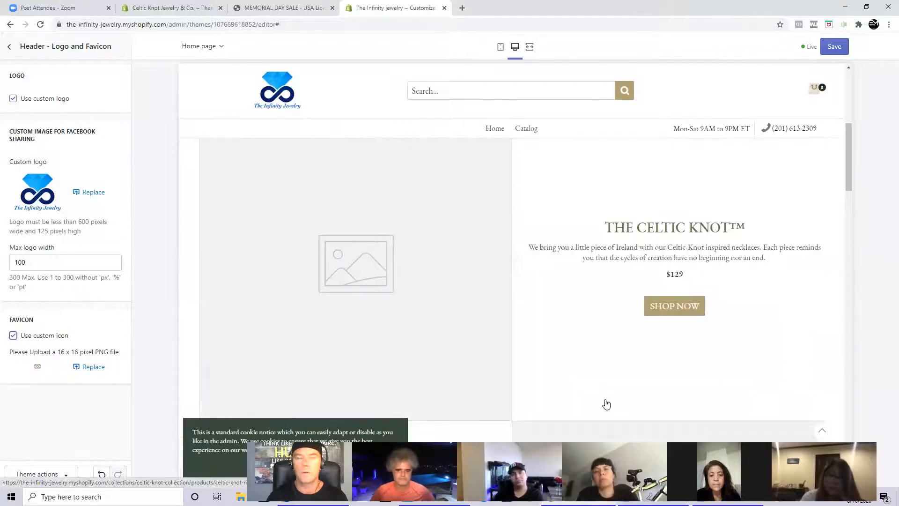
{"action": "scroll", "coordinate": [607, 403], "scroll_direction": "up", "scroll_amount": 5}
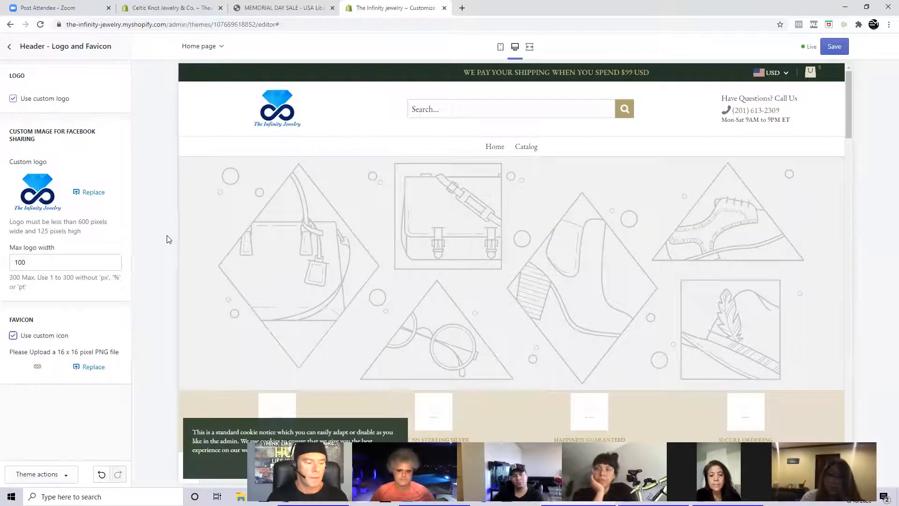
- Leave the theme editor without saving and open the store's Settings page
{"action": "left_click", "coordinate": [9, 47]}
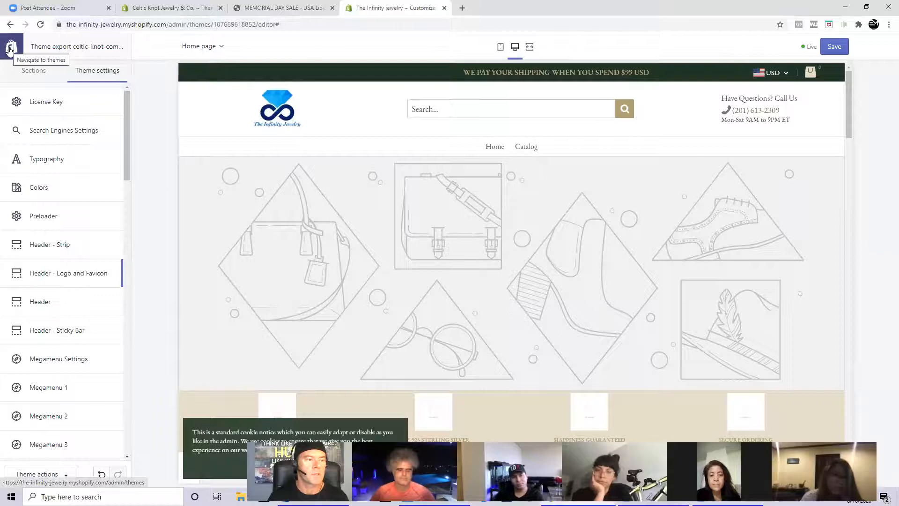
{"action": "left_click", "coordinate": [11, 49]}
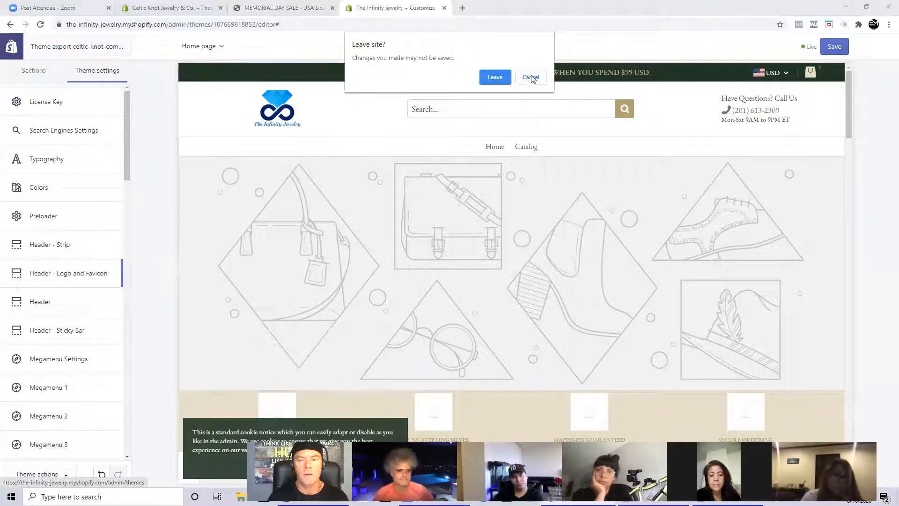
{"action": "left_click", "coordinate": [496, 77]}
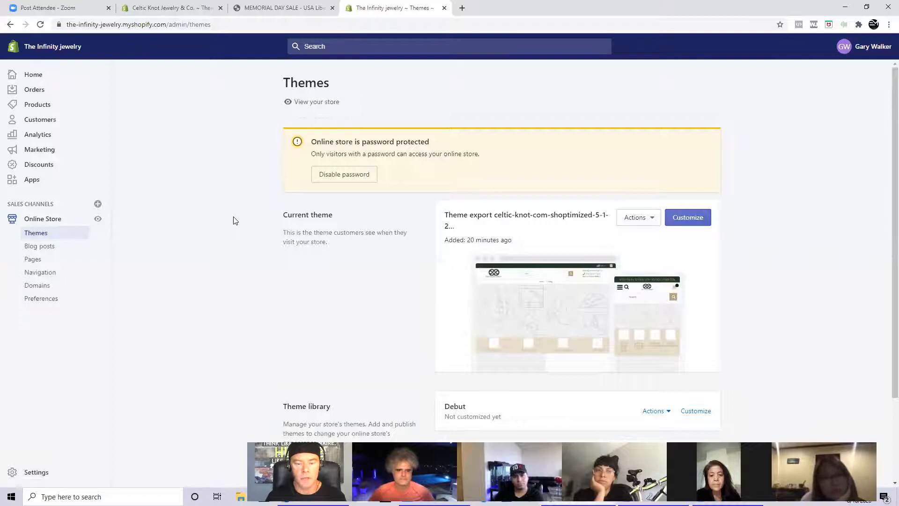
{"action": "scroll", "coordinate": [235, 220], "scroll_direction": "down", "scroll_amount": 2}
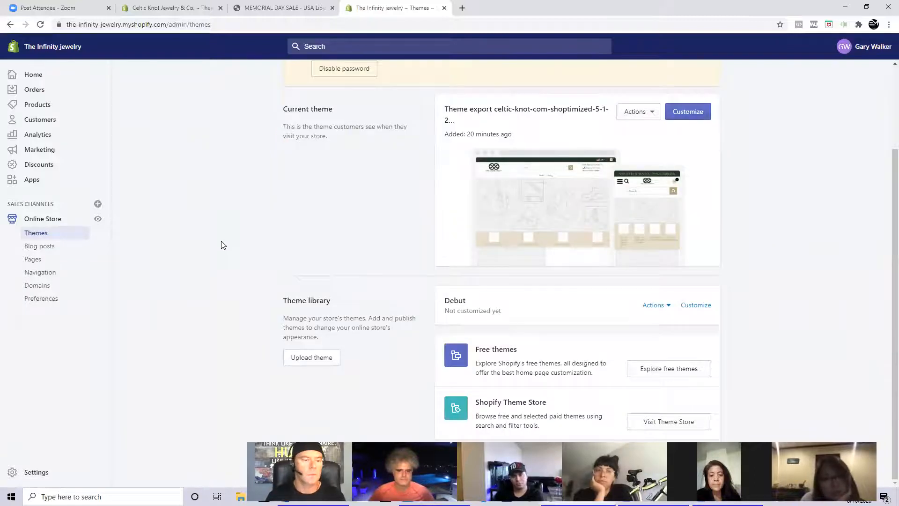
{"action": "scroll", "coordinate": [223, 245], "scroll_direction": "up", "scroll_amount": 2}
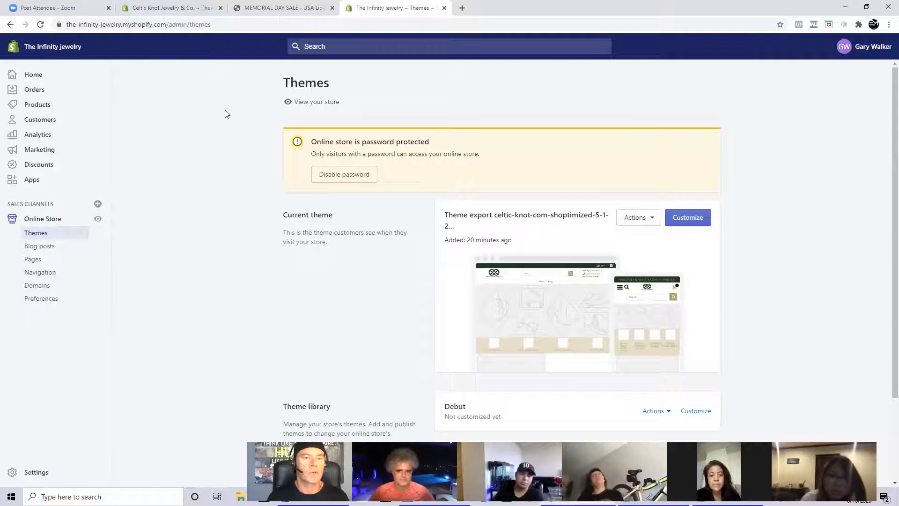
{"action": "left_click", "coordinate": [46, 475]}
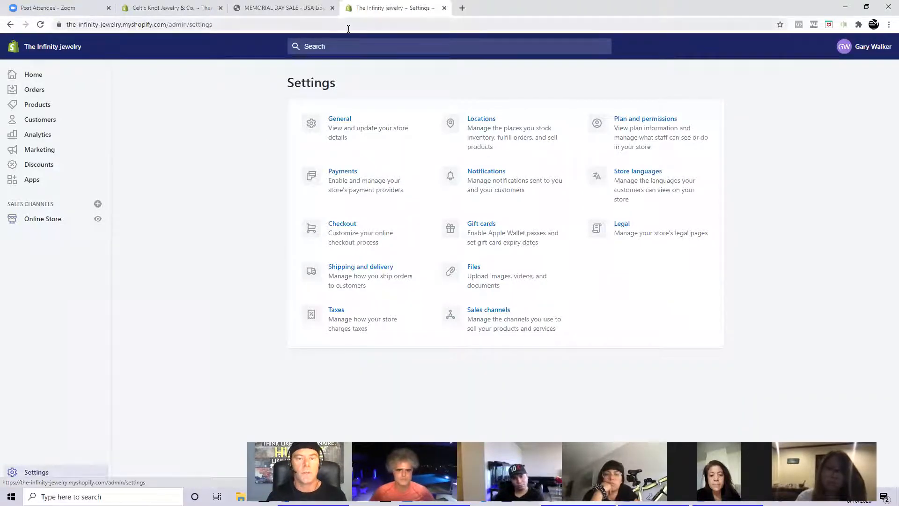
- Switch to the My Liberty Jersey store, examine its banners, featured collection and footer quick links, and open its About Us page
{"action": "left_click", "coordinate": [279, 16]}
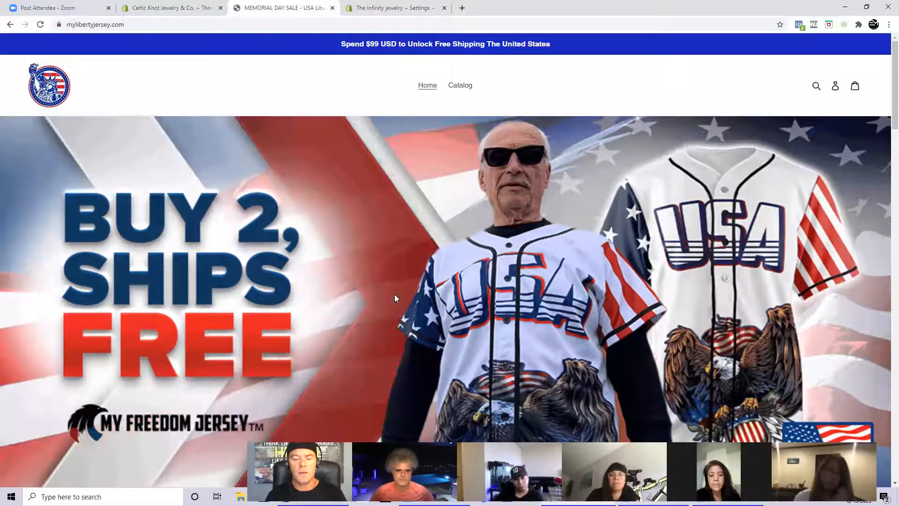
{"action": "scroll", "coordinate": [394, 295], "scroll_direction": "down", "scroll_amount": 4}
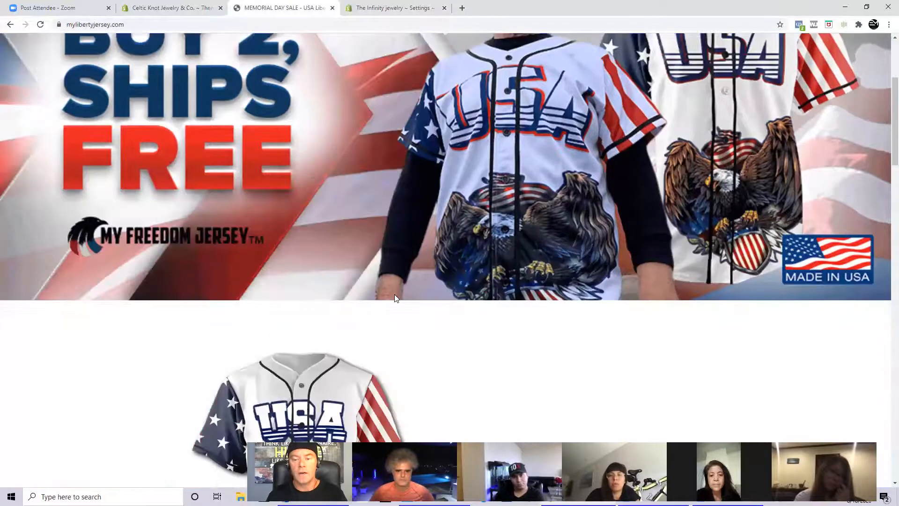
{"action": "scroll", "coordinate": [394, 294], "scroll_direction": "down", "scroll_amount": 5}
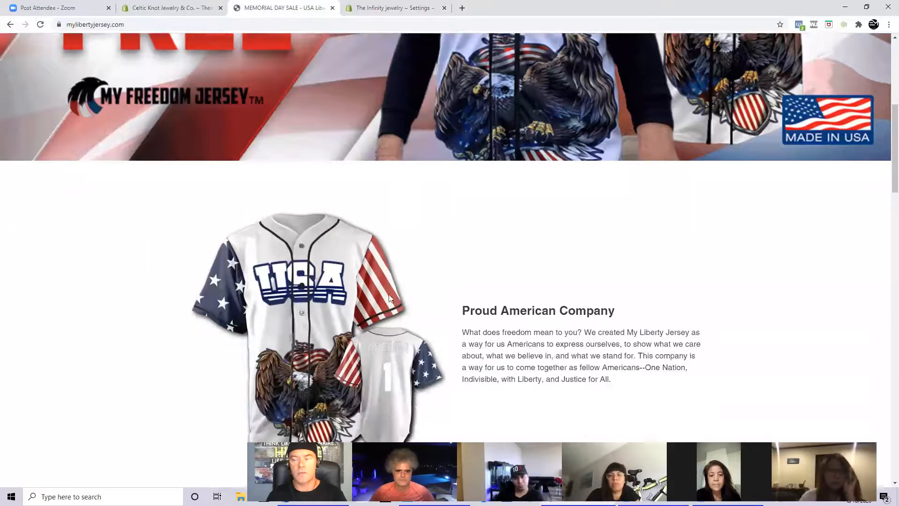
{"action": "scroll", "coordinate": [885, 149], "scroll_direction": "down", "scroll_amount": 5}
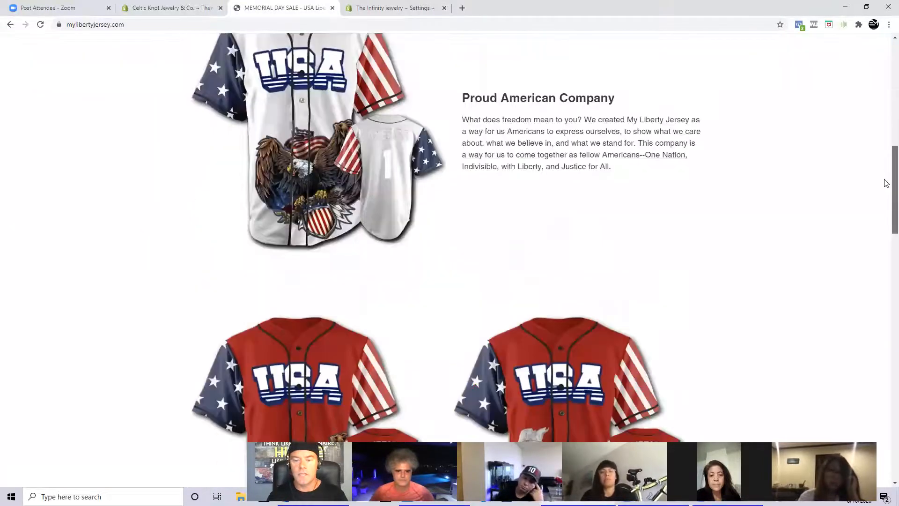
{"action": "left_click_drag", "start_coordinate": [886, 189], "coordinate": [885, 412]}
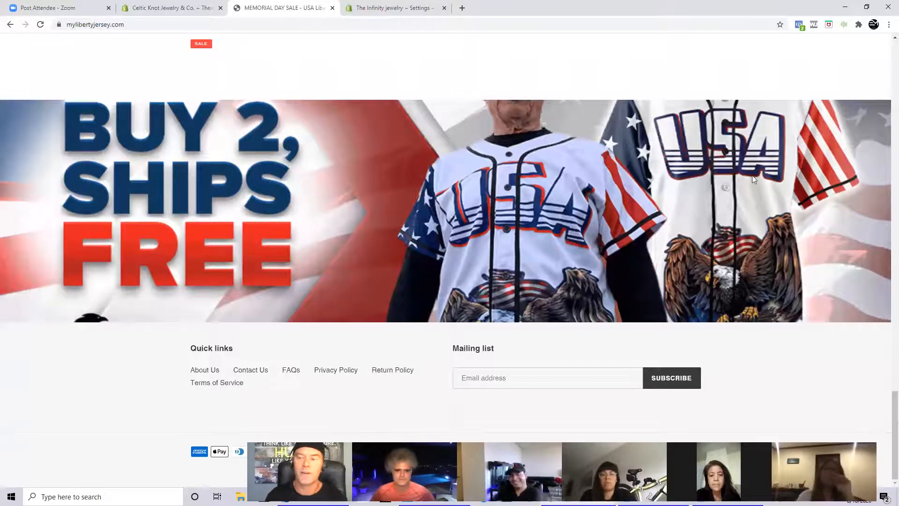
{"action": "scroll", "coordinate": [323, 248], "scroll_direction": "up", "scroll_amount": 4}
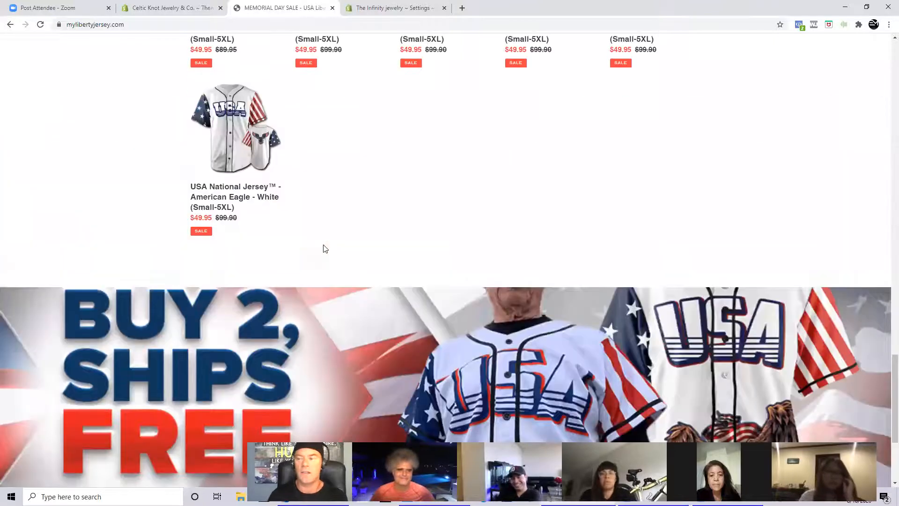
{"action": "left_click_drag", "start_coordinate": [895, 384], "coordinate": [885, 412]}
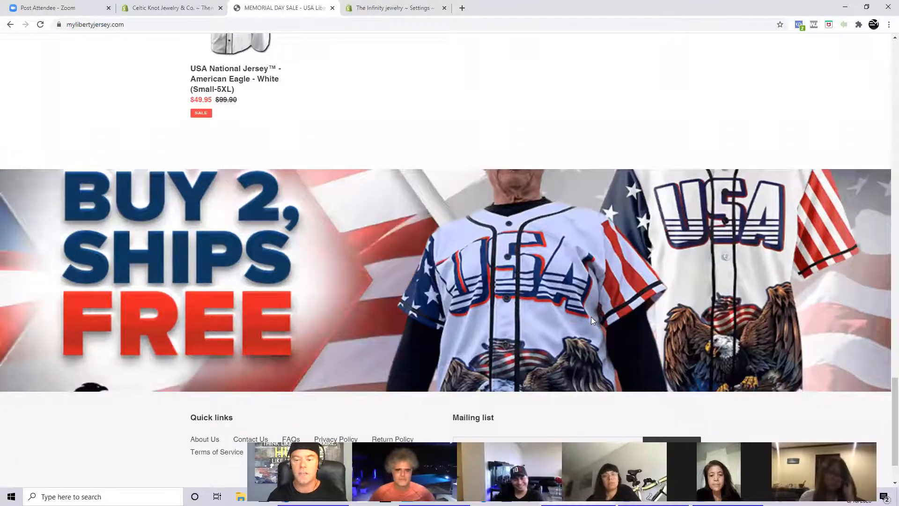
{"action": "scroll", "coordinate": [591, 316], "scroll_direction": "up", "scroll_amount": 5}
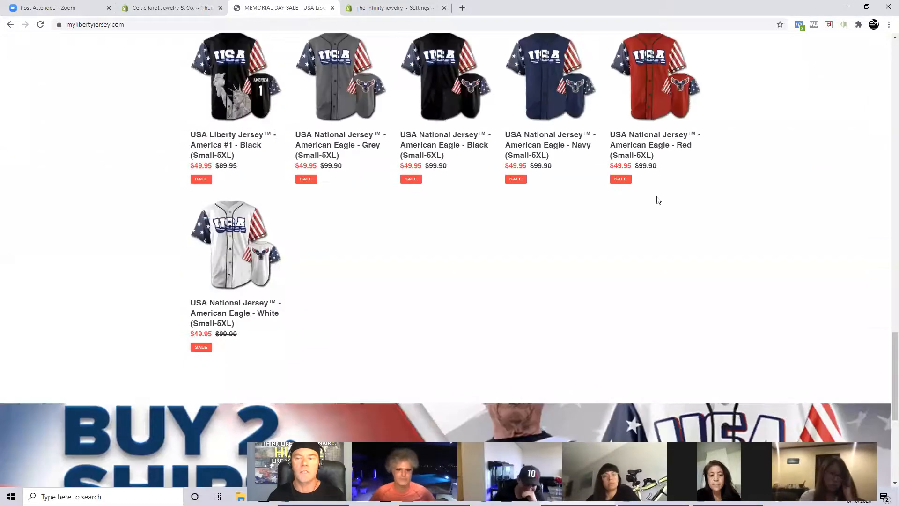
{"action": "scroll", "coordinate": [548, 221], "scroll_direction": "up", "scroll_amount": 2}
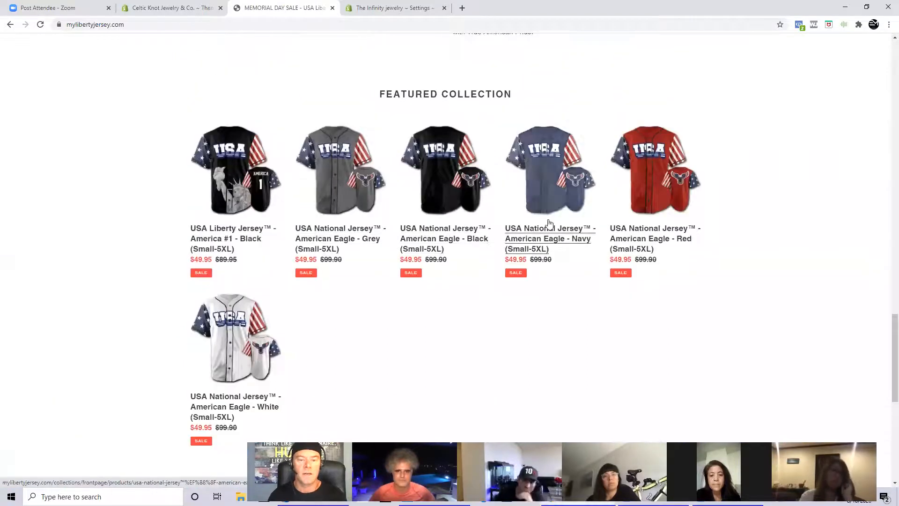
{"action": "scroll", "coordinate": [526, 282], "scroll_direction": "down", "scroll_amount": 8}
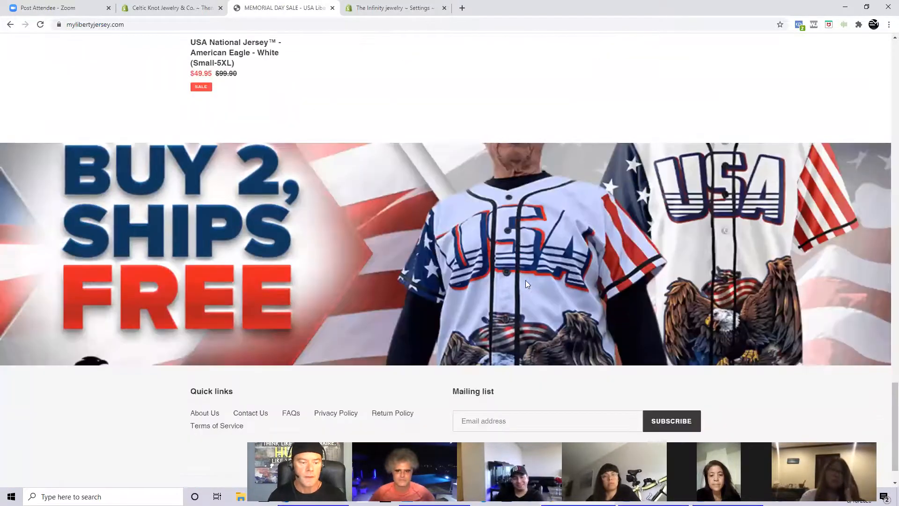
{"action": "scroll", "coordinate": [526, 283], "scroll_direction": "down", "scroll_amount": 1}
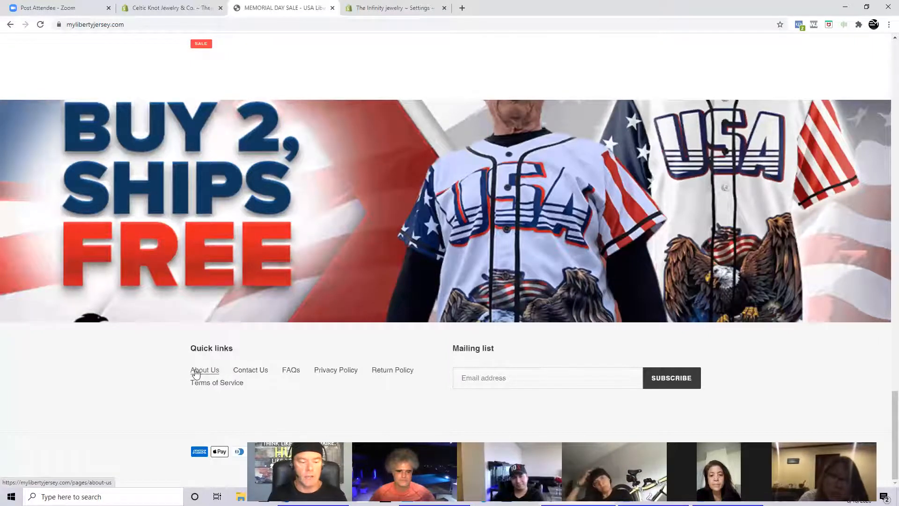
{"action": "left_click", "coordinate": [197, 373]}
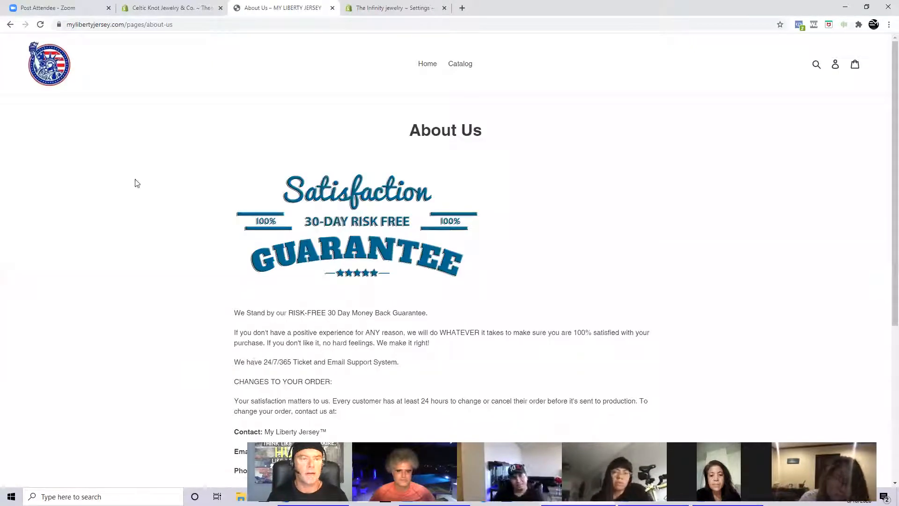
- Return to The Infinity jewelry admin, open the Legal settings and place the cursor in the Refund policy editor
{"action": "left_click", "coordinate": [349, 8]}
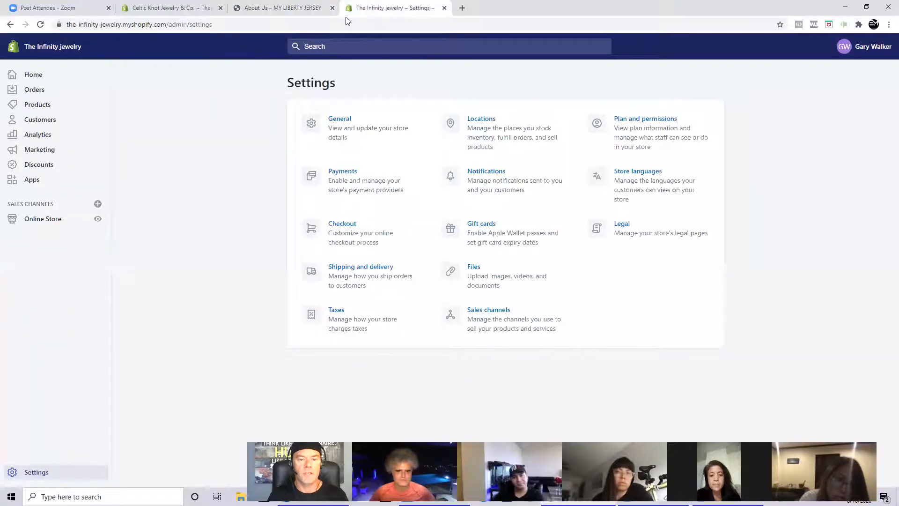
{"action": "left_click", "coordinate": [628, 228]}
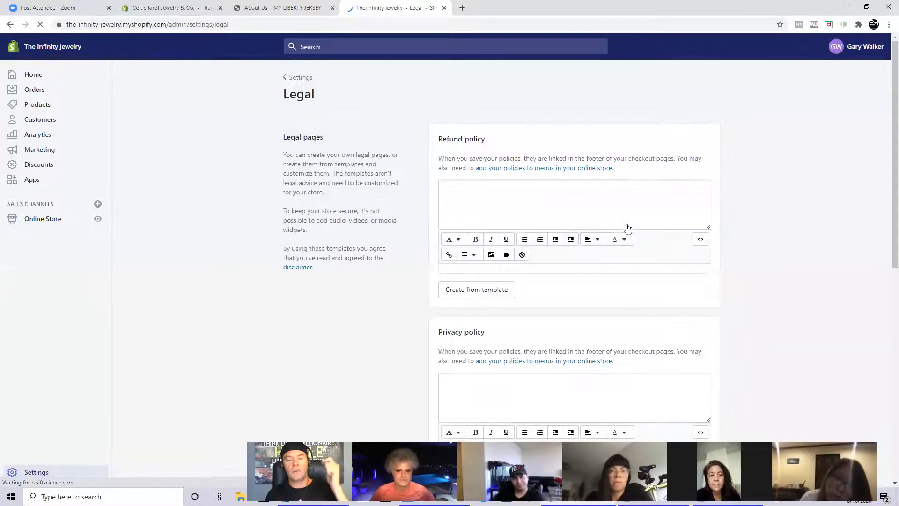
{"action": "left_click", "coordinate": [506, 219]}
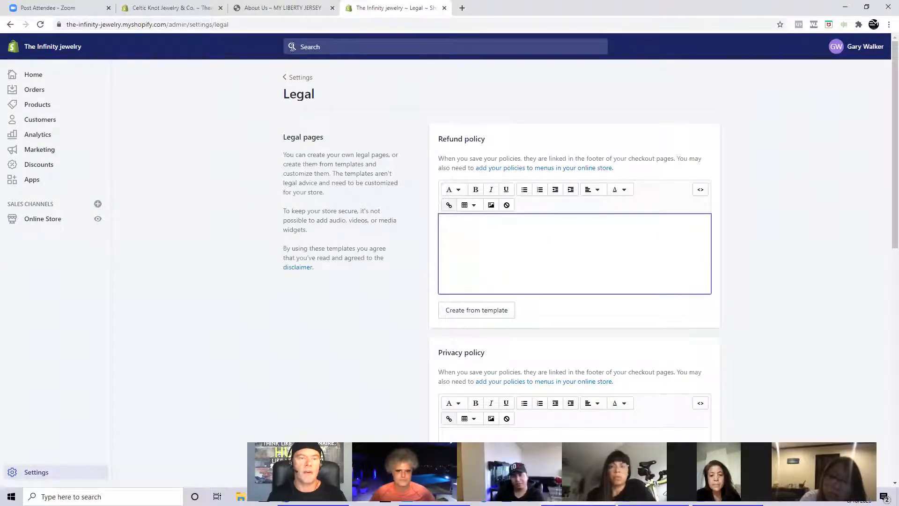
- Copy the My Liberty Jersey About Us text, from the 30-day money back guarantee line through the contact details
{"action": "key", "text": "ctrl+shift+Tab"}
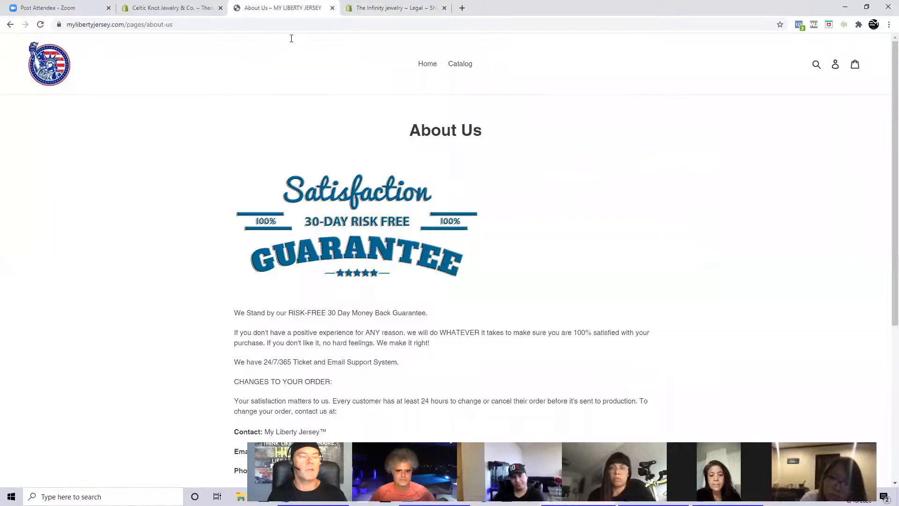
{"action": "scroll", "coordinate": [273, 235], "scroll_direction": "down", "scroll_amount": 3}
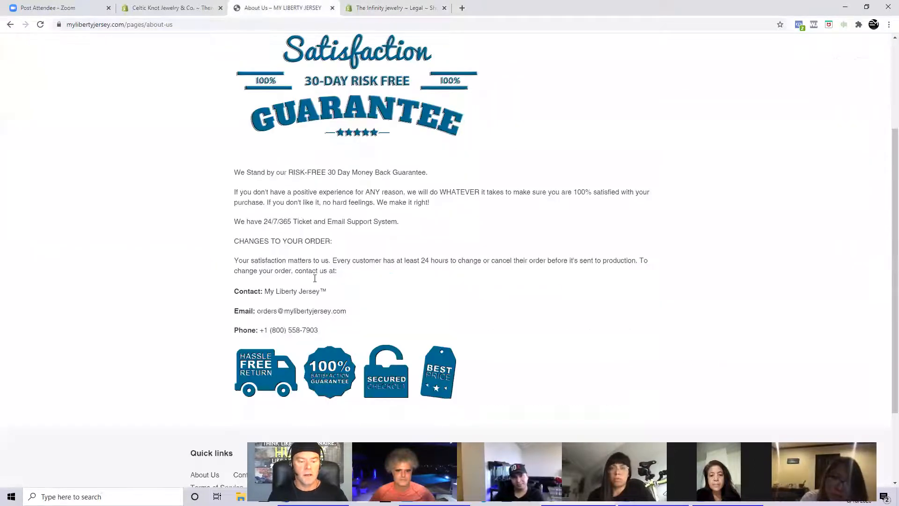
{"action": "left_click_drag", "start_coordinate": [331, 335], "coordinate": [229, 174]}
{"action": "right_click", "coordinate": [365, 203]}
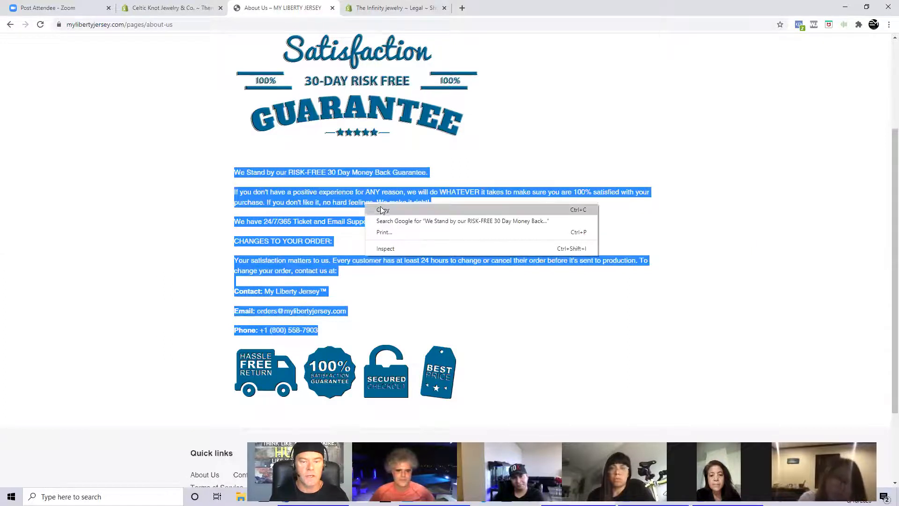
{"action": "left_click", "coordinate": [383, 209]}
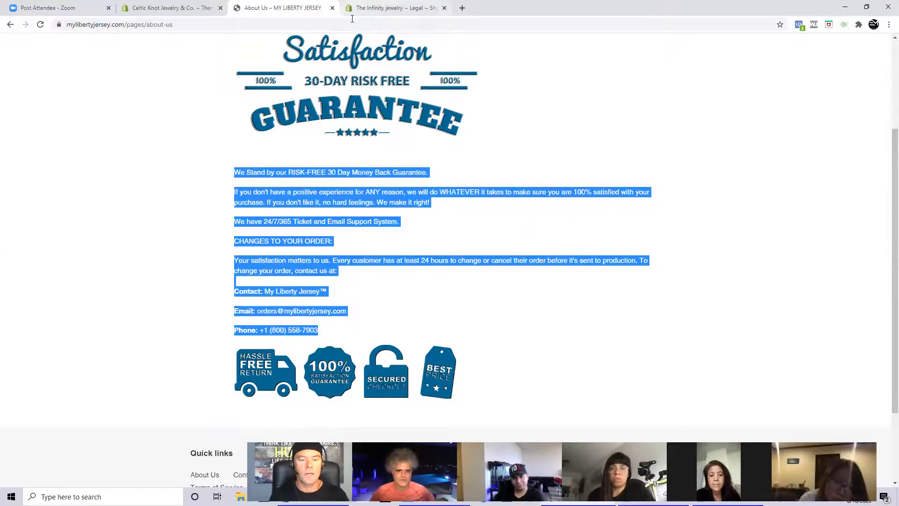
- Return to The Infinity jewelry Legal settings, look over the policy sections and place the cursor in the Privacy policy editor
{"action": "key", "text": "ctrl+Tab"}
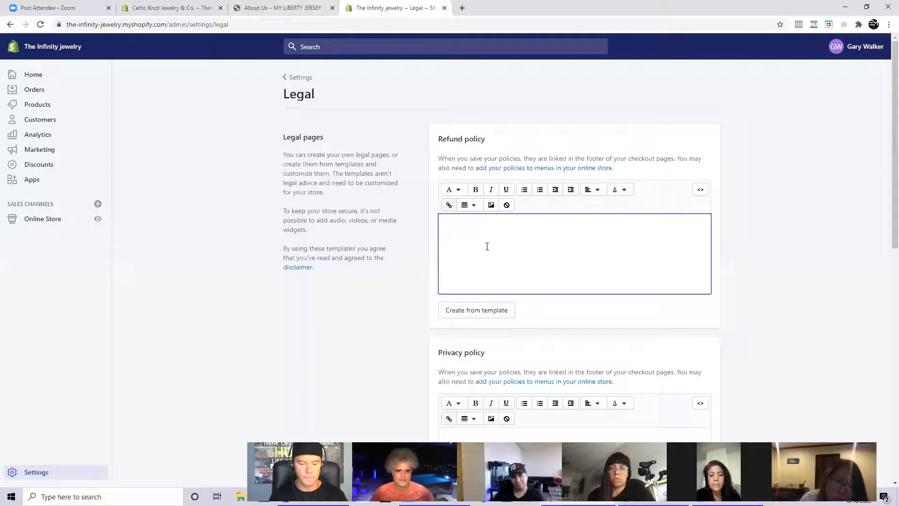
{"action": "scroll", "coordinate": [497, 250], "scroll_direction": "down", "scroll_amount": 2}
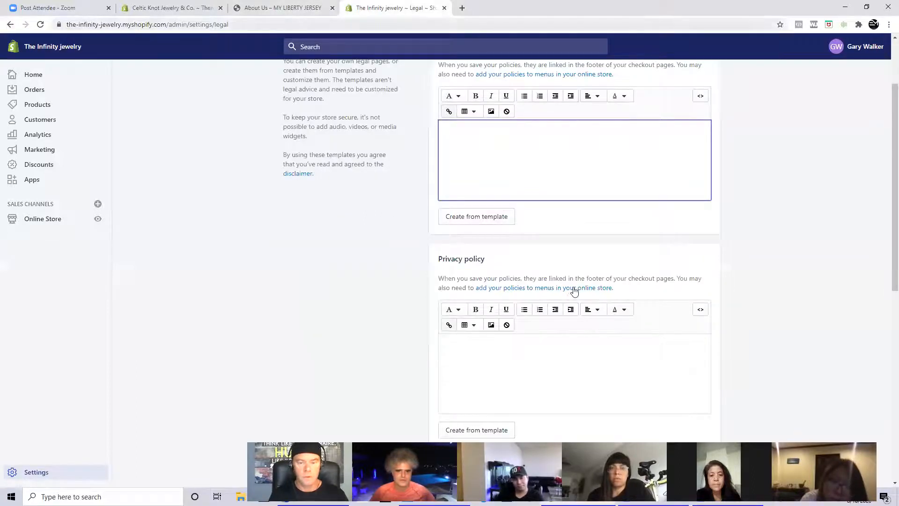
{"action": "scroll", "coordinate": [570, 288], "scroll_direction": "down", "scroll_amount": 6}
{"action": "scroll", "coordinate": [570, 289], "scroll_direction": "down", "scroll_amount": 3}
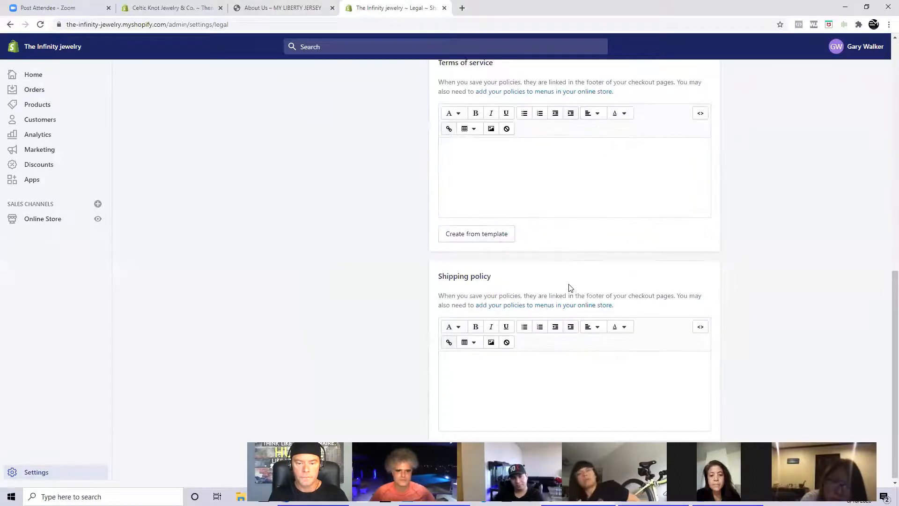
{"action": "scroll", "coordinate": [570, 286], "scroll_direction": "up", "scroll_amount": 10}
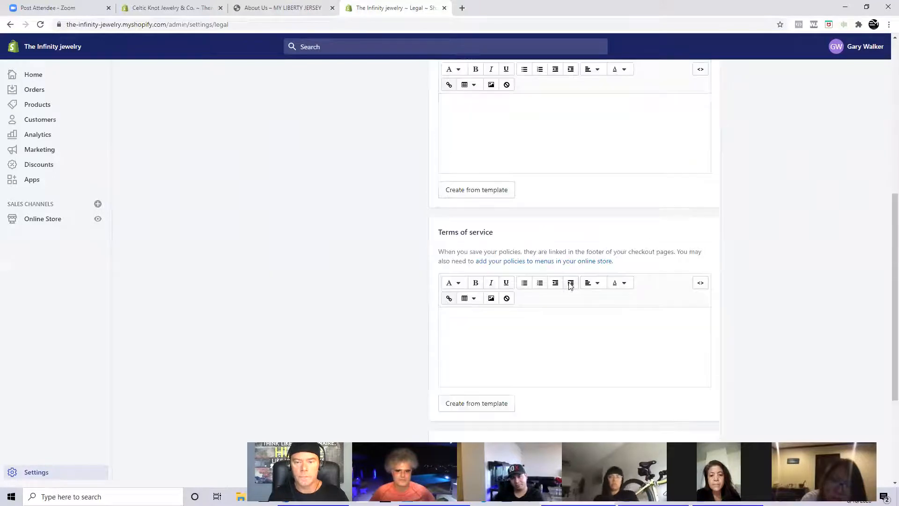
{"action": "left_click", "coordinate": [564, 285]}
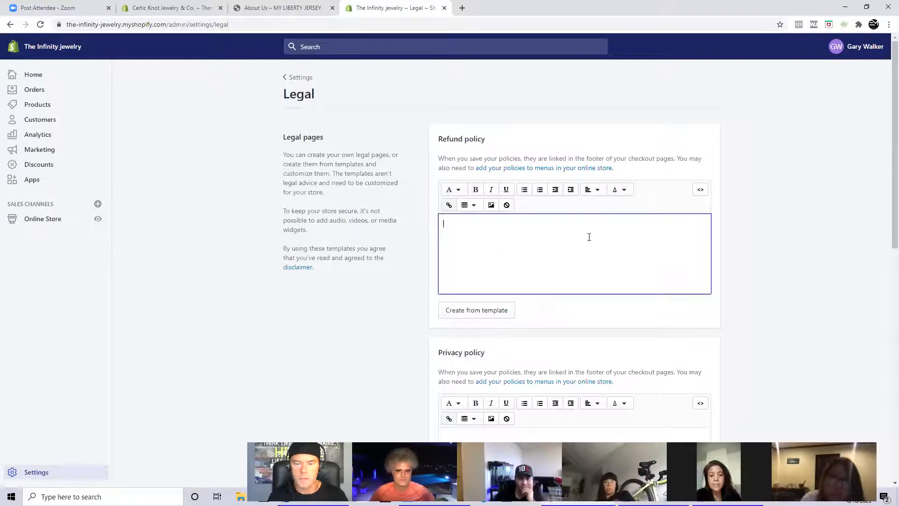
{"action": "scroll", "coordinate": [493, 257], "scroll_direction": "down", "scroll_amount": 3}
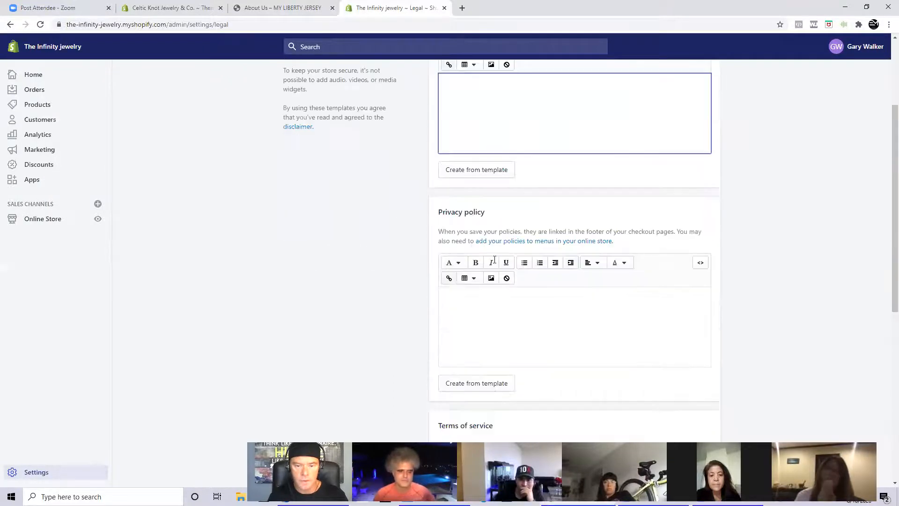
{"action": "scroll", "coordinate": [492, 274], "scroll_direction": "down", "scroll_amount": 1}
{"action": "left_click", "coordinate": [487, 271]}
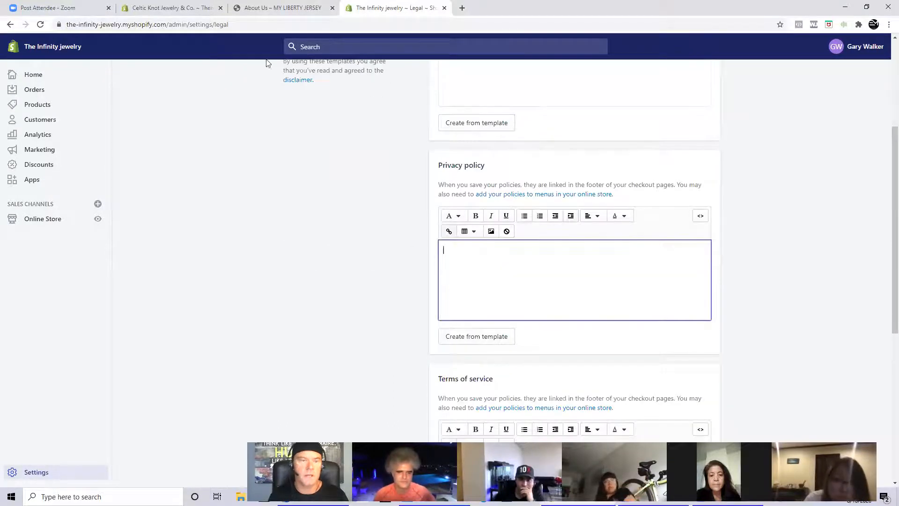
- Switch back to the My Liberty Jersey store and open its Privacy Policy page from the footer quick links
{"action": "left_click", "coordinate": [260, 9]}
{"action": "left_click", "coordinate": [170, 161]}
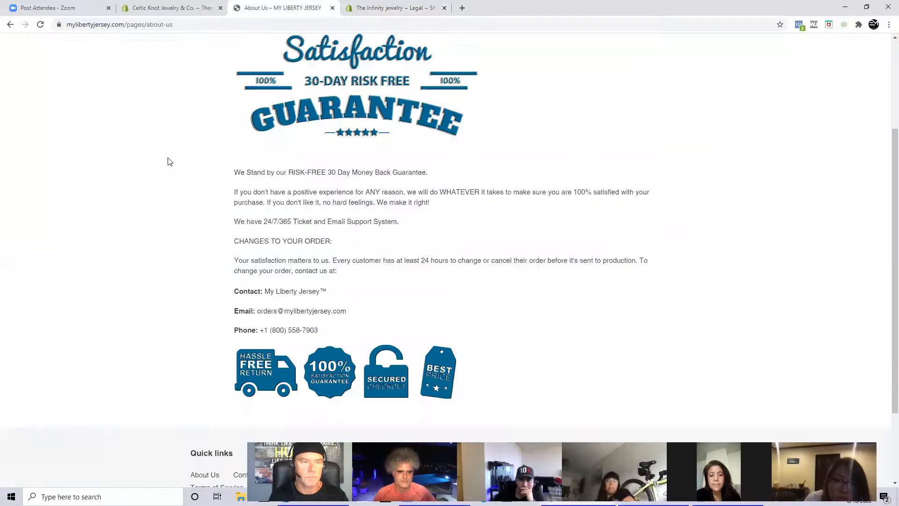
{"action": "left_click", "coordinate": [10, 24]}
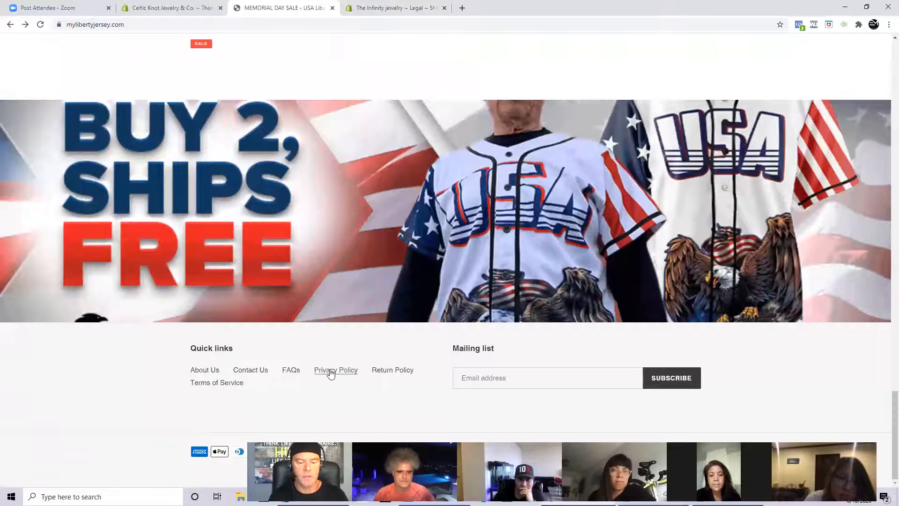
{"action": "left_click", "coordinate": [330, 372]}
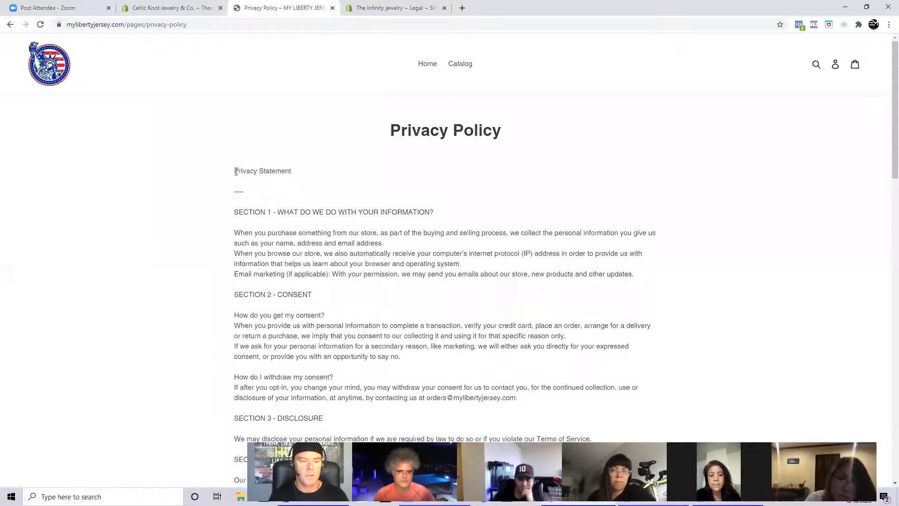
- Copy the entire My Liberty Jersey privacy policy, from the Privacy Statement heading through the contact information section
{"action": "left_click_drag", "start_coordinate": [236, 172], "coordinate": [434, 214]}
{"action": "left_click_drag", "start_coordinate": [430, 364], "coordinate": [528, 292]}
{"action": "scroll", "coordinate": [490, 421], "scroll_direction": "down", "scroll_amount": 15}
{"action": "scroll", "coordinate": [492, 424], "scroll_direction": "down", "scroll_amount": 5}
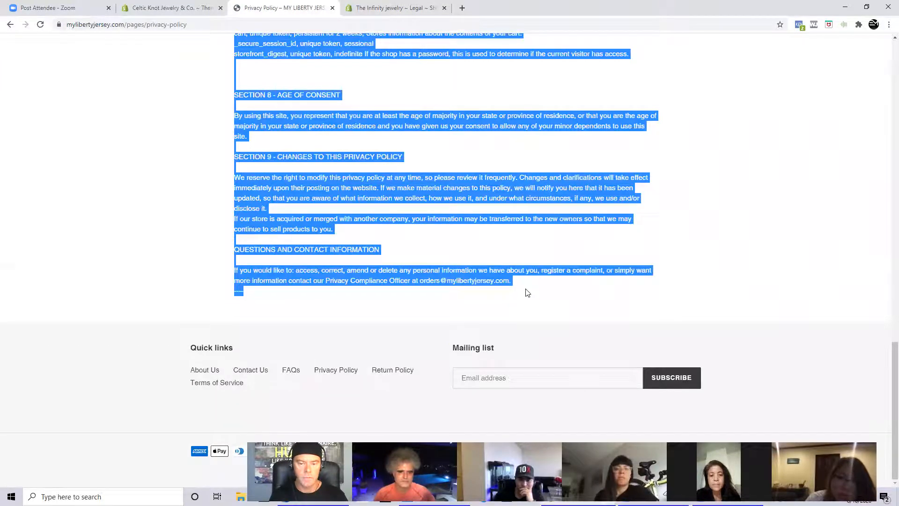
{"action": "right_click", "coordinate": [485, 181]}
{"action": "left_click", "coordinate": [501, 189]}
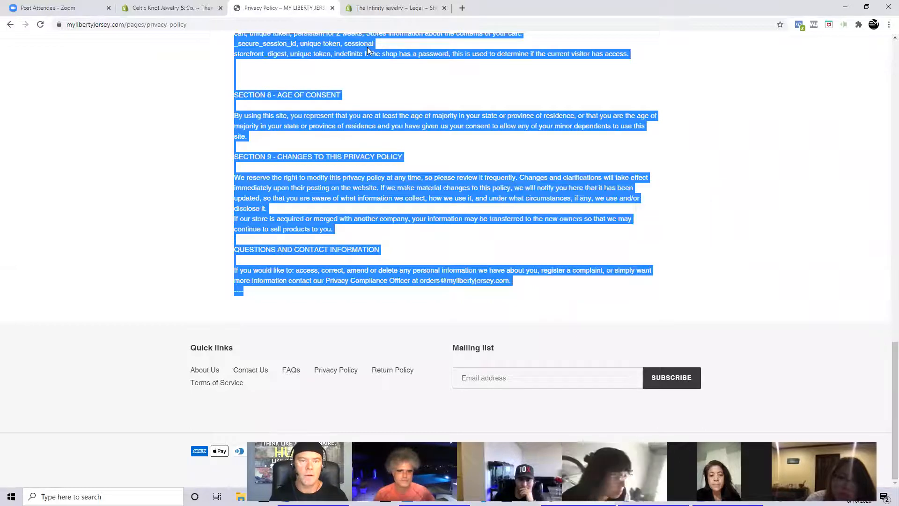
- Paste the copied text into The Infinity jewelry's Privacy policy and change the e-mail domain under "How do I withdraw my consent?" to theinfinityjewelry.com
{"action": "left_click", "coordinate": [396, 8]}
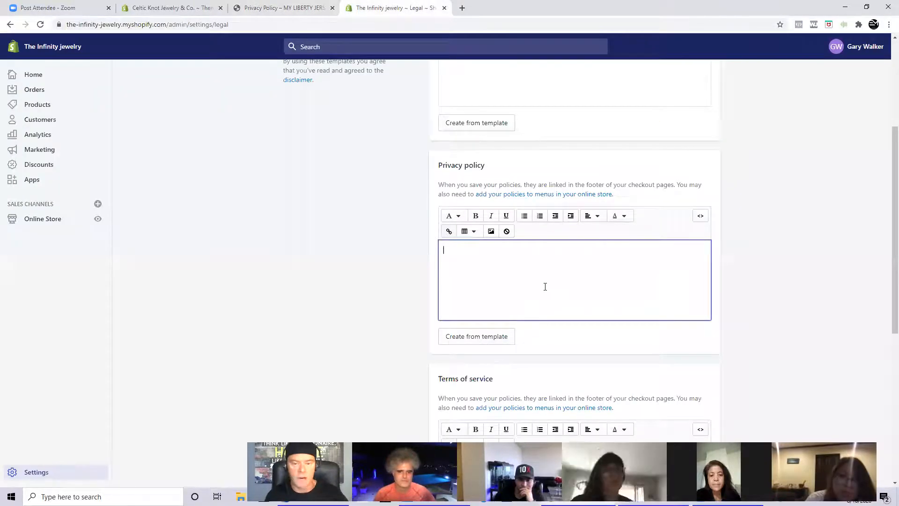
{"action": "key", "text": "ctrl+v"}
{"action": "scroll", "coordinate": [559, 301], "scroll_direction": "up", "scroll_amount": 10}
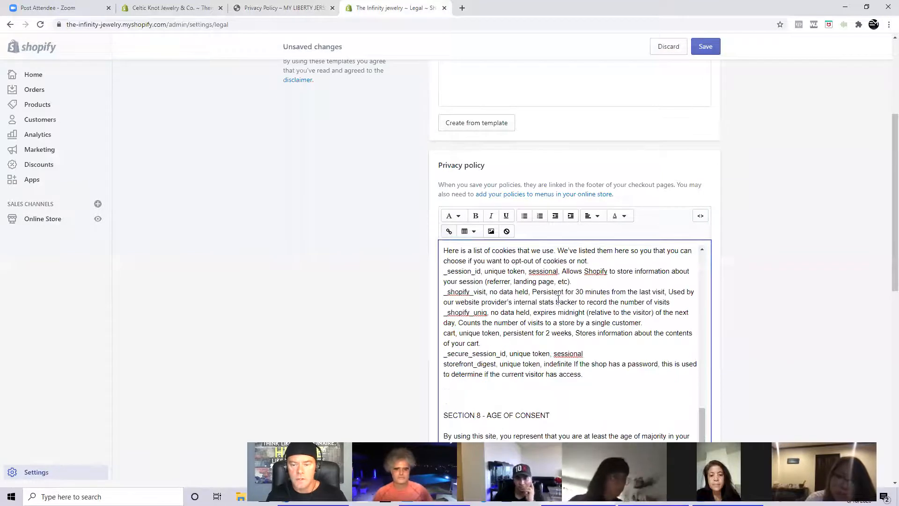
{"action": "left_click_drag", "start_coordinate": [702, 388], "coordinate": [701, 257]}
{"action": "scroll", "coordinate": [693, 290], "scroll_direction": "down", "scroll_amount": 5}
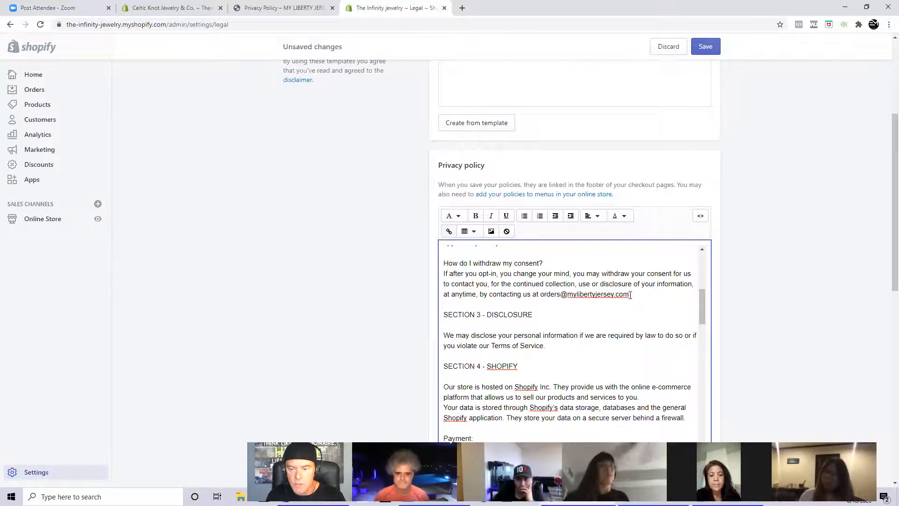
{"action": "left_click_drag", "start_coordinate": [628, 294], "coordinate": [569, 296]}
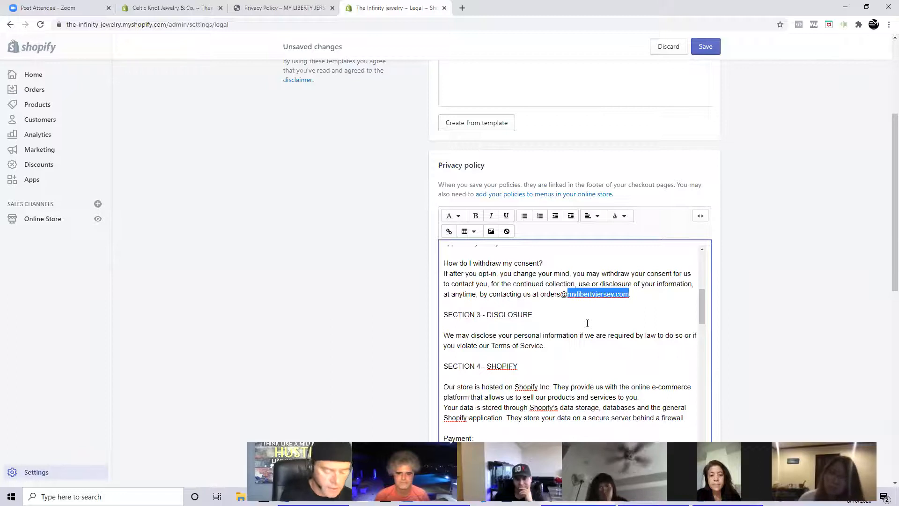
{"action": "type", "text": "theinfinity.jewel"}
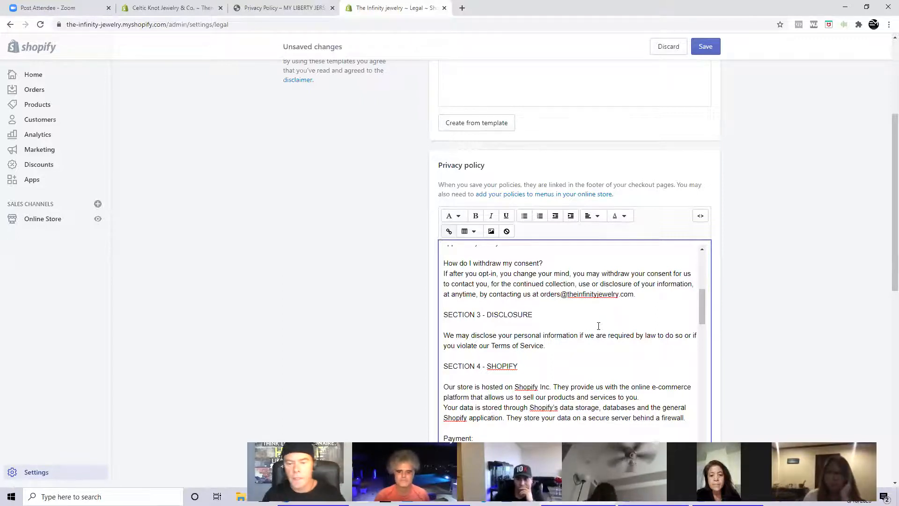
- Change the e-mail domain under Questions and Contact Information to theinfinityjewelry.com and save the legal policies
{"action": "scroll", "coordinate": [577, 304], "scroll_direction": "down", "scroll_amount": 4}
{"action": "scroll", "coordinate": [578, 306], "scroll_direction": "down", "scroll_amount": 10}
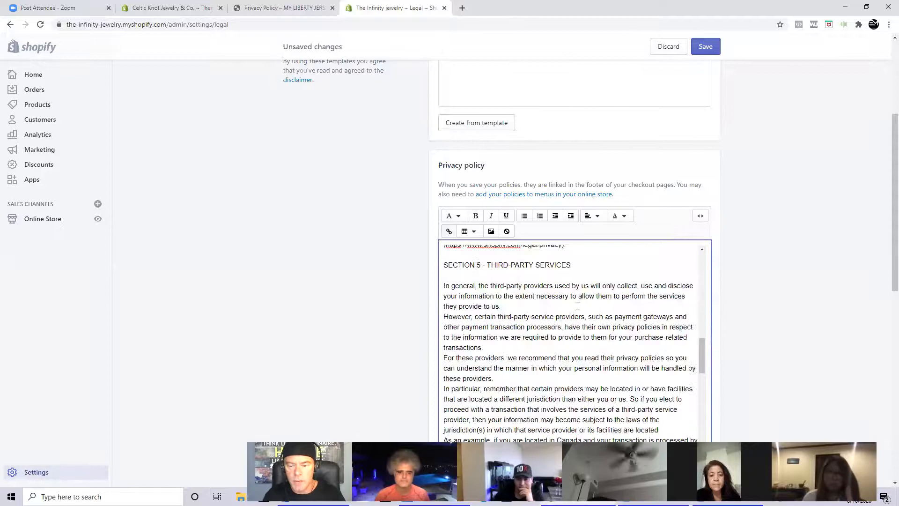
{"action": "scroll", "coordinate": [578, 306], "scroll_direction": "down", "scroll_amount": 7}
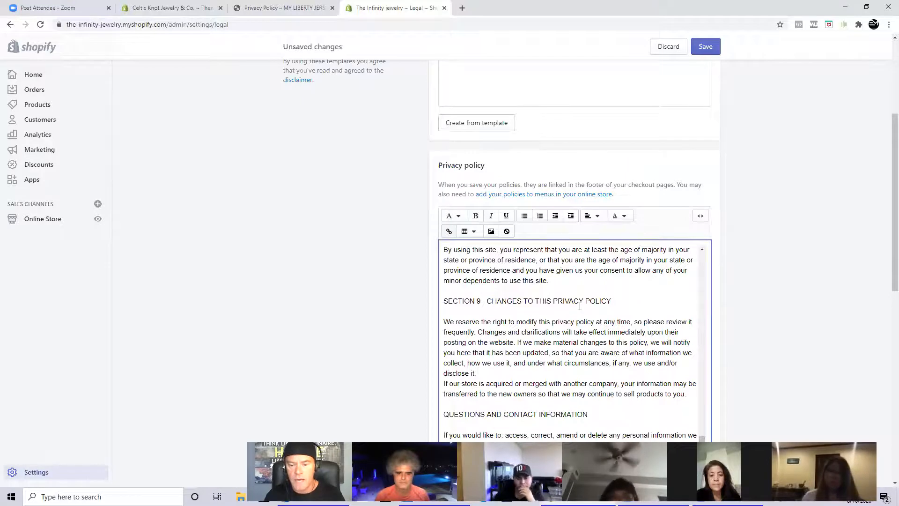
{"action": "scroll", "coordinate": [579, 306], "scroll_direction": "down", "scroll_amount": 2}
{"action": "left_click_drag", "start_coordinate": [627, 362], "coordinate": [565, 362]}
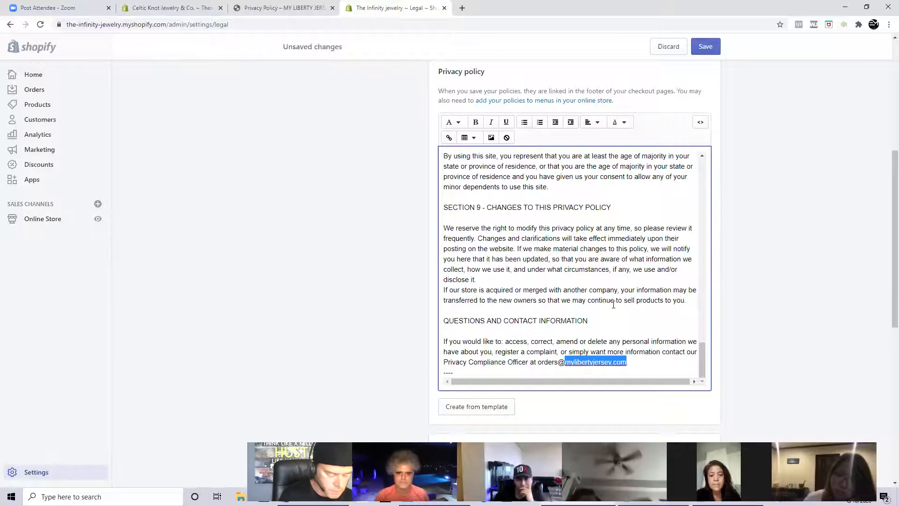
{"action": "type", "text": "the.nfinityjewel"}
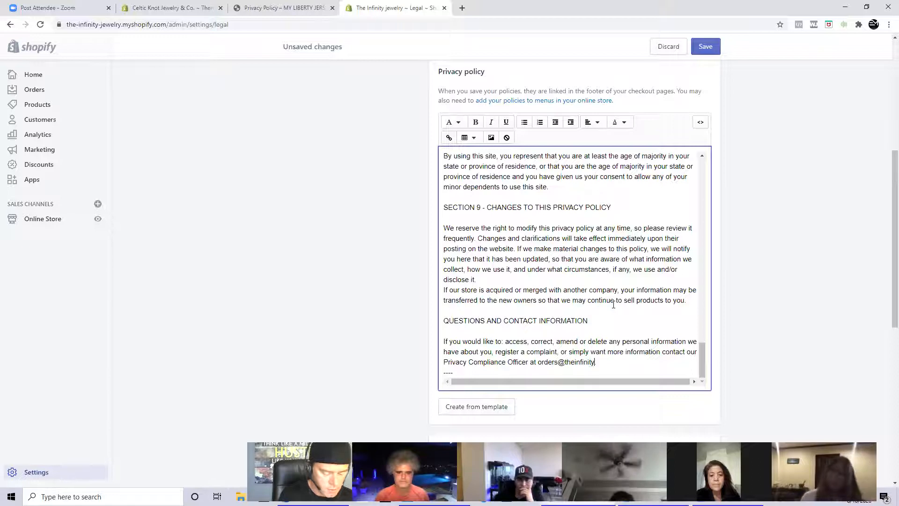
{"action": "type", "text": "ry.com."}
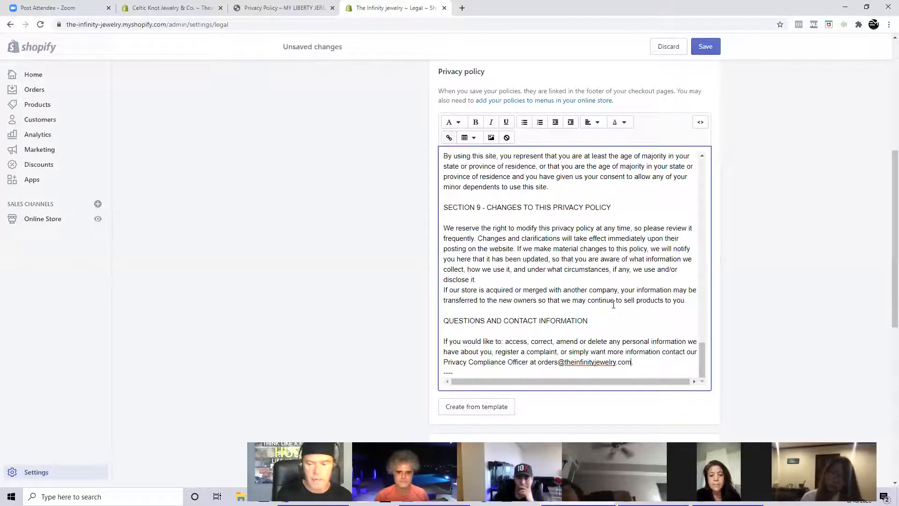
{"action": "left_click", "coordinate": [704, 46]}
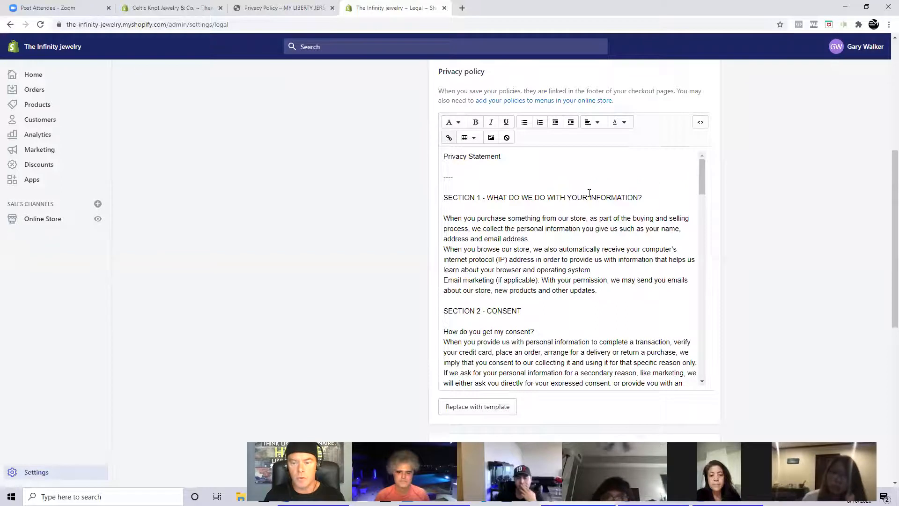
- Review the saved privacy policy text from the first section through the contact information, then go back to the Refund policy
{"action": "scroll", "coordinate": [568, 242], "scroll_direction": "down", "scroll_amount": 15}
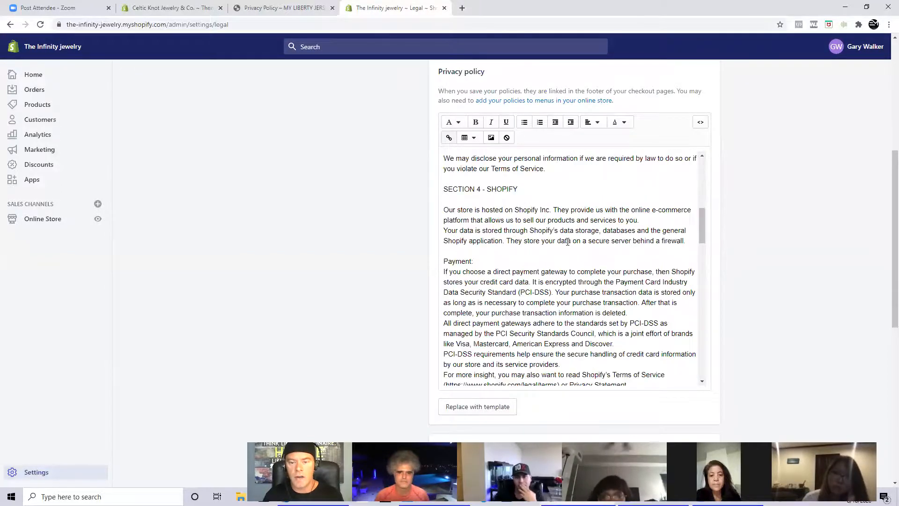
{"action": "scroll", "coordinate": [567, 241], "scroll_direction": "down", "scroll_amount": 15}
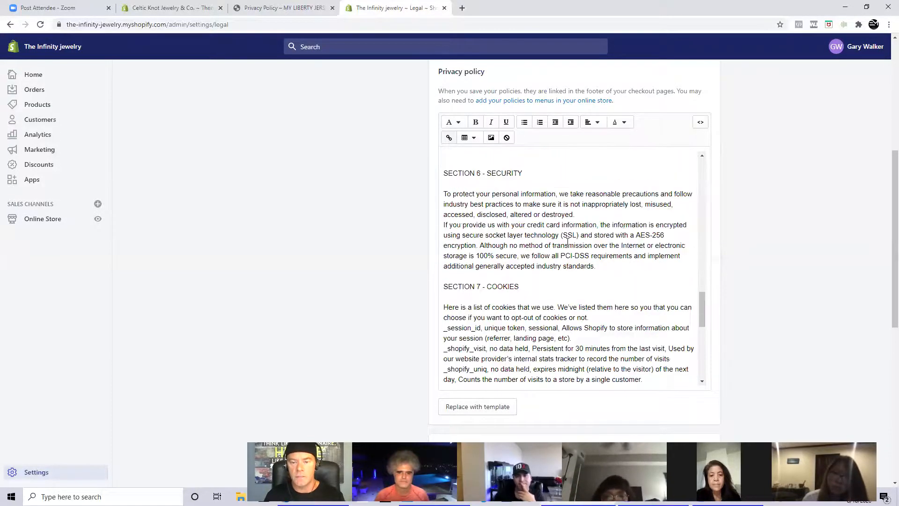
{"action": "scroll", "coordinate": [567, 241], "scroll_direction": "down", "scroll_amount": 3}
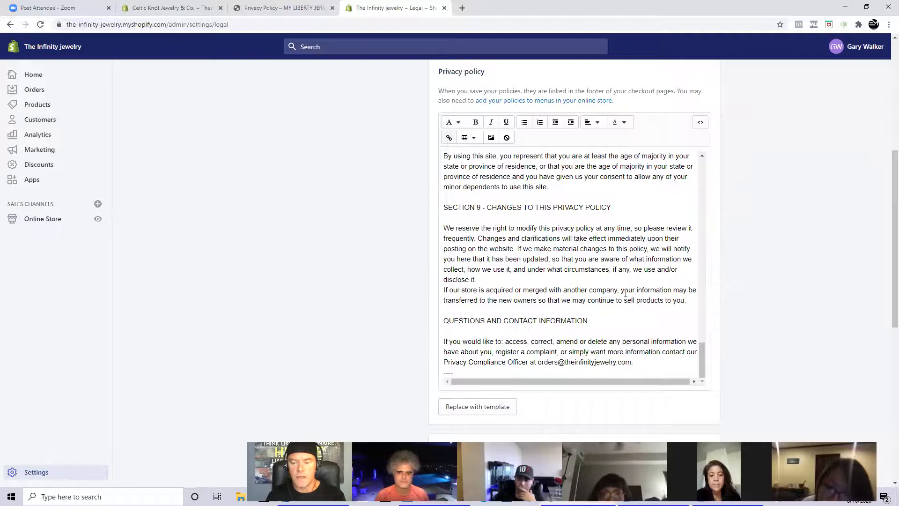
{"action": "scroll", "coordinate": [625, 294], "scroll_direction": "up", "scroll_amount": 8}
{"action": "scroll", "coordinate": [626, 294], "scroll_direction": "up", "scroll_amount": 10}
{"action": "scroll", "coordinate": [356, 328], "scroll_direction": "up", "scroll_amount": 5}
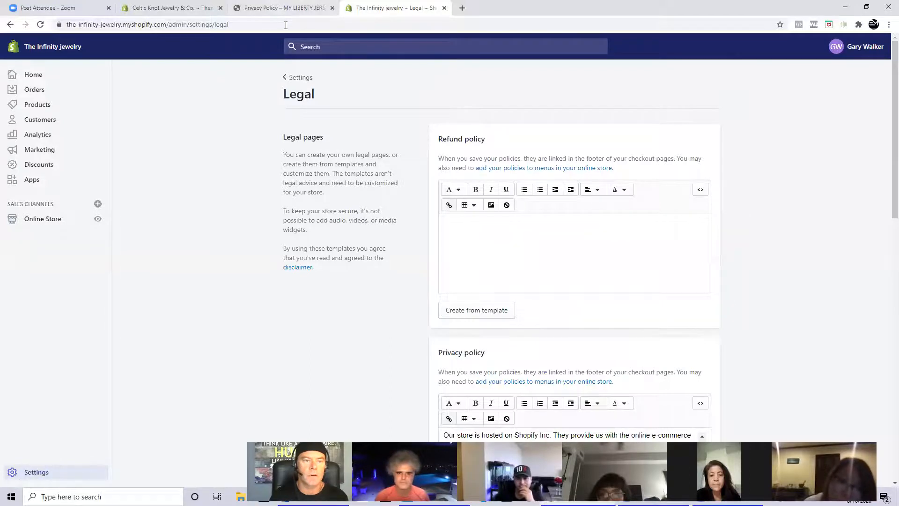
- Switch to the My Liberty Jersey store, open its Return Policy page and examine the refund text through to the end
{"action": "left_click", "coordinate": [280, 8]}
{"action": "left_click", "coordinate": [9, 25]}
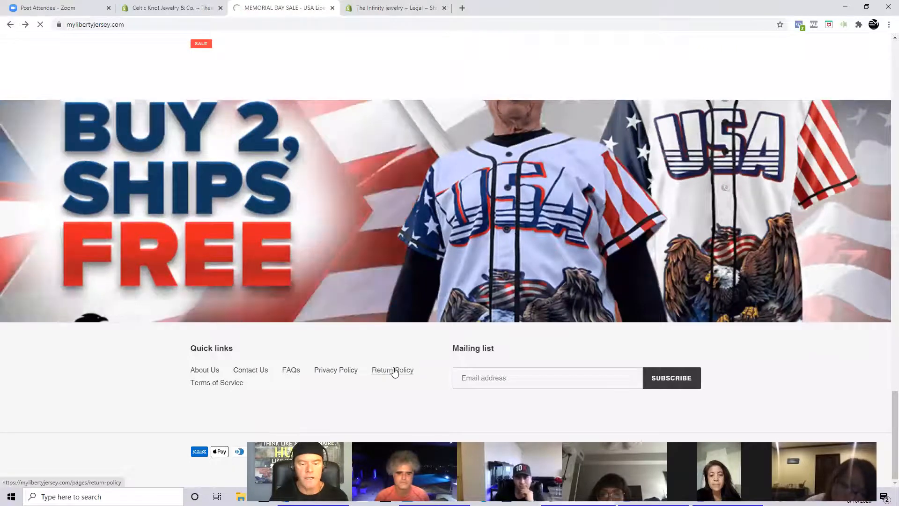
{"action": "left_click", "coordinate": [394, 370]}
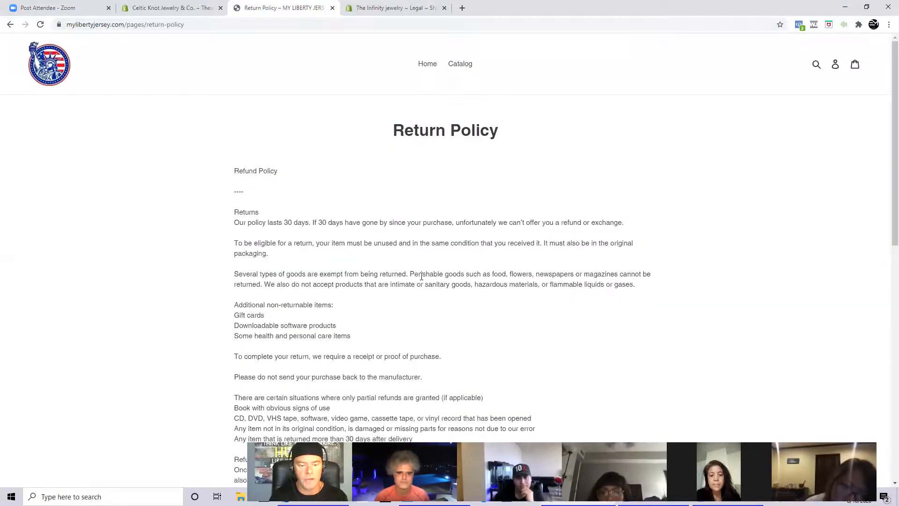
{"action": "scroll", "coordinate": [428, 272], "scroll_direction": "down", "scroll_amount": 8}
{"action": "scroll", "coordinate": [428, 274], "scroll_direction": "down", "scroll_amount": 3}
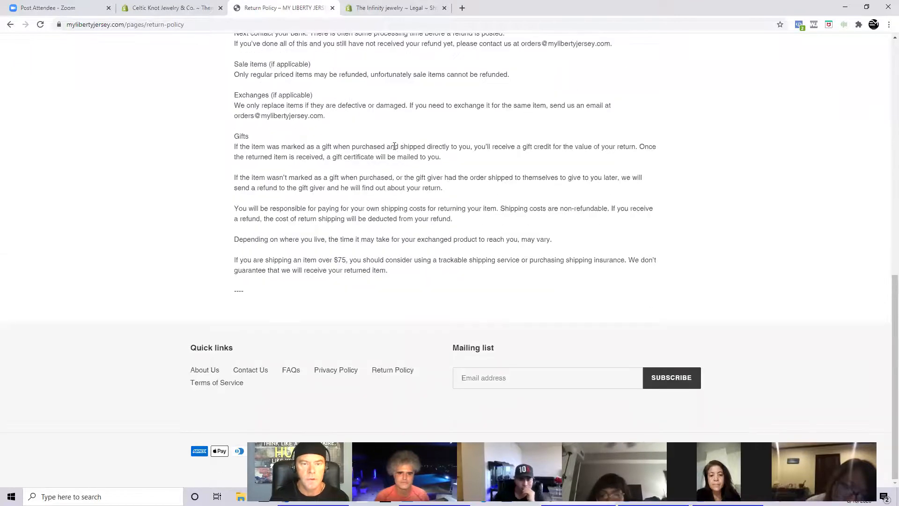
- Return to The Infinity jewelry Legal settings and examine the Terms of service and Shipping policy sections
{"action": "left_click", "coordinate": [395, 7]}
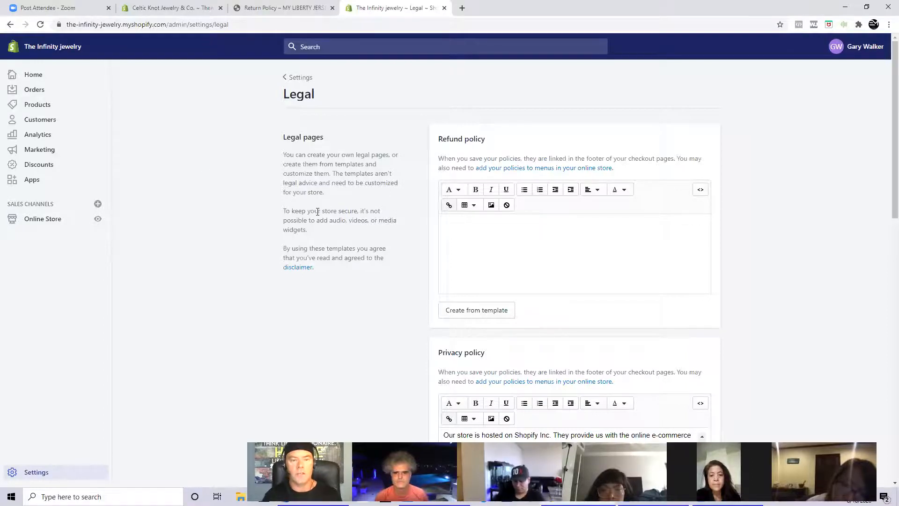
{"action": "scroll", "coordinate": [318, 211], "scroll_direction": "down", "scroll_amount": 7}
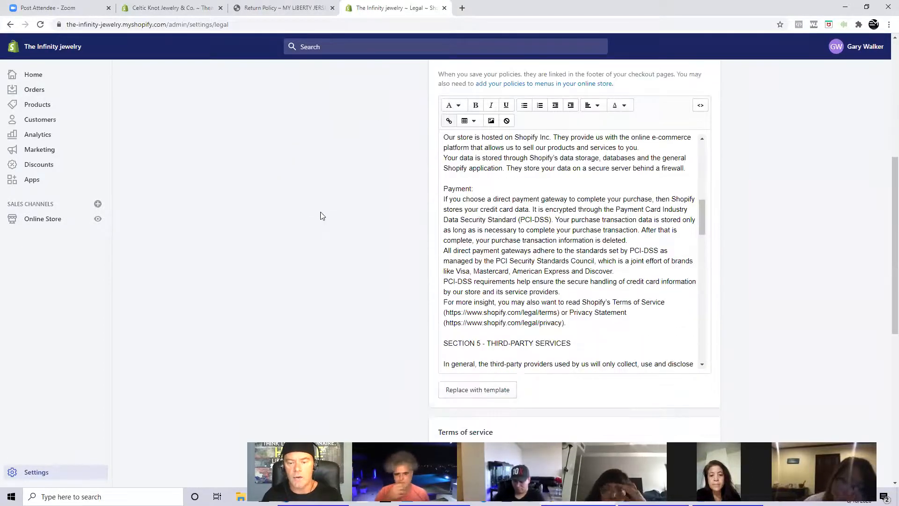
{"action": "scroll", "coordinate": [322, 216], "scroll_direction": "down", "scroll_amount": 4}
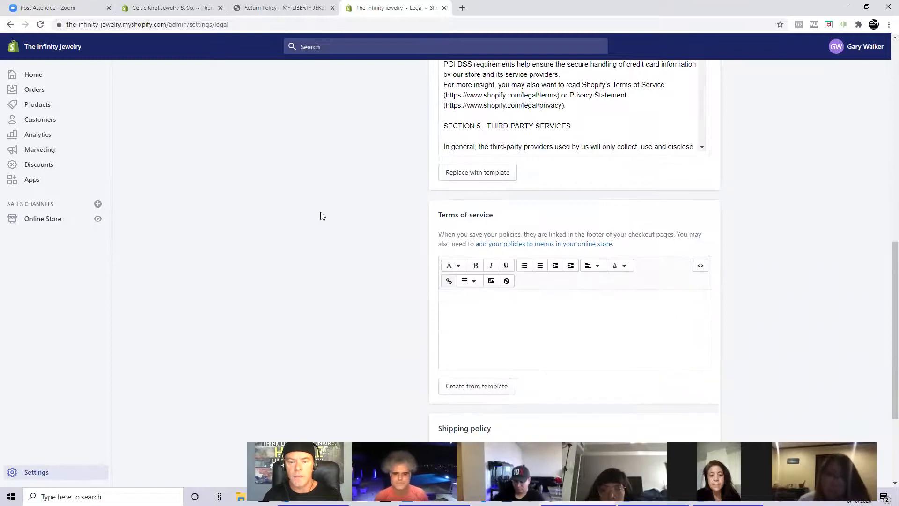
{"action": "scroll", "coordinate": [323, 216], "scroll_direction": "down", "scroll_amount": 3}
{"action": "scroll", "coordinate": [312, 221], "scroll_direction": "up", "scroll_amount": 2}
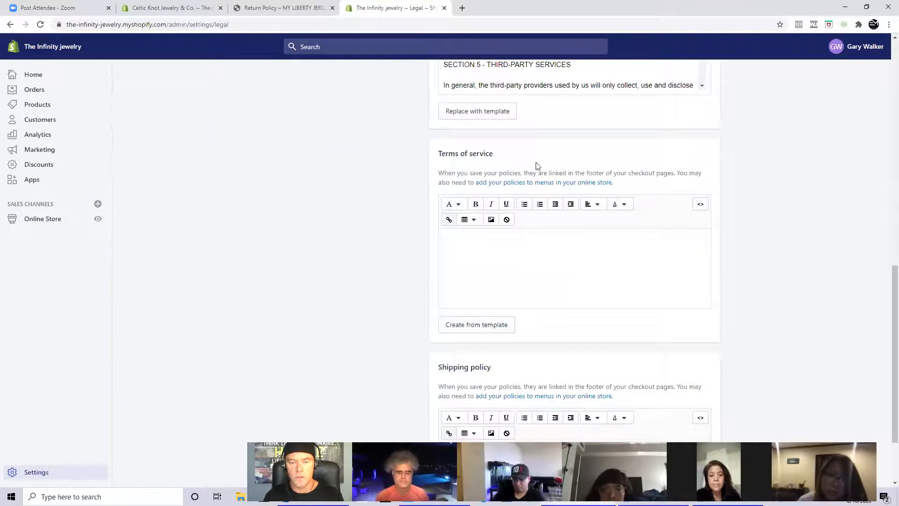
{"action": "scroll", "coordinate": [529, 279], "scroll_direction": "down", "scroll_amount": 2}
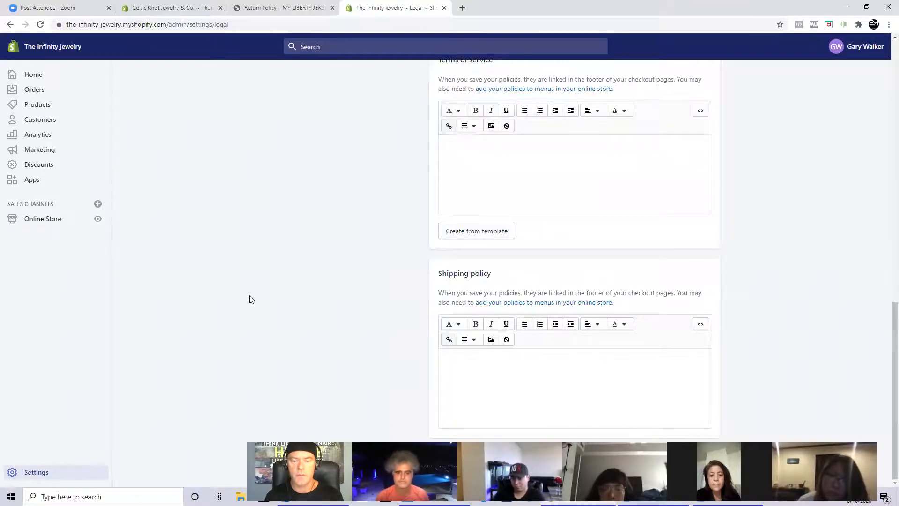
- Leave the legal policies and review the store details and store address in the General settings
{"action": "scroll", "coordinate": [250, 300], "scroll_direction": "up", "scroll_amount": 6}
{"action": "scroll", "coordinate": [250, 300], "scroll_direction": "up", "scroll_amount": 8}
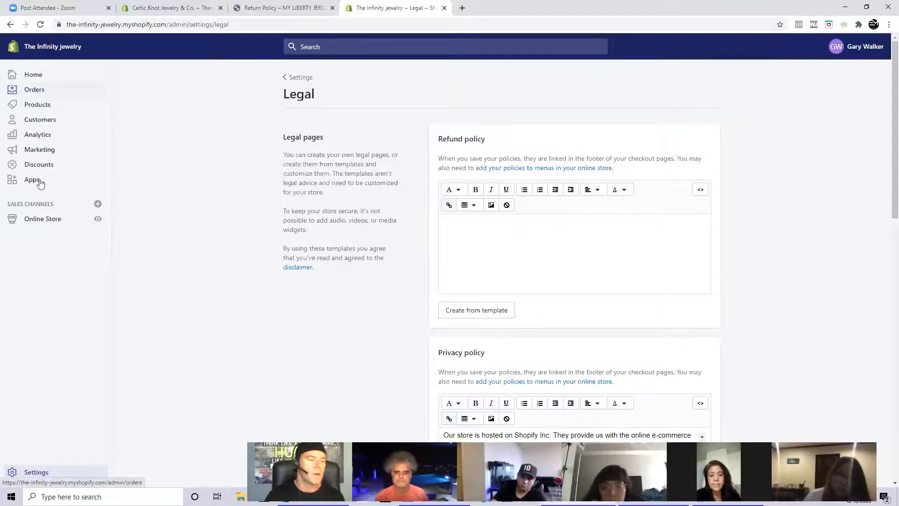
{"action": "left_click", "coordinate": [25, 474]}
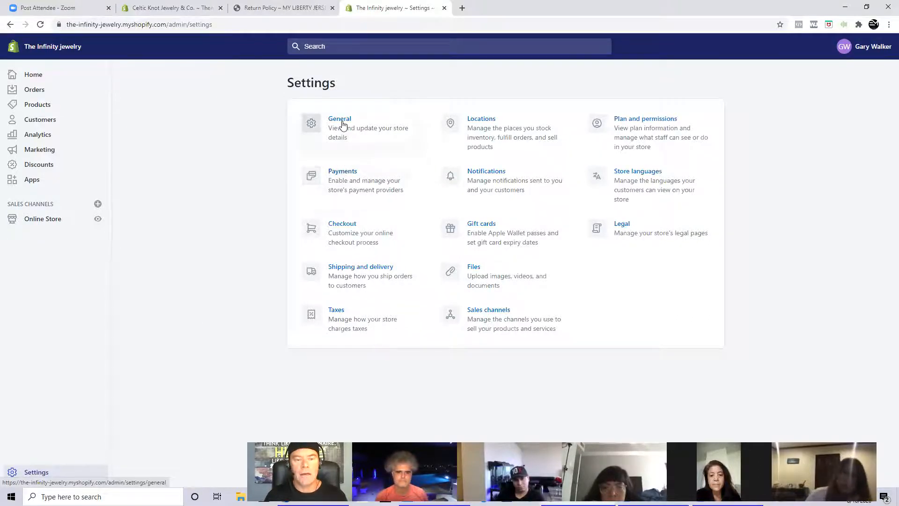
{"action": "left_click", "coordinate": [342, 124]}
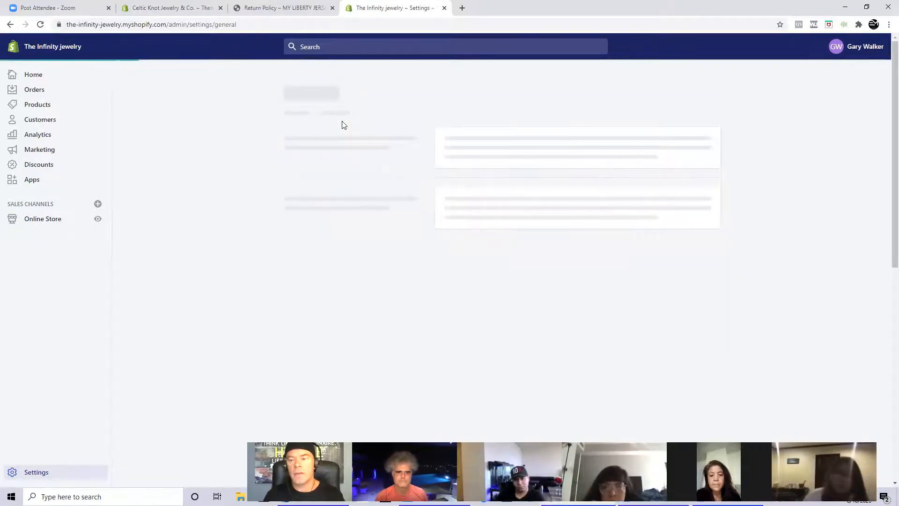
{"action": "scroll", "coordinate": [321, 192], "scroll_direction": "down", "scroll_amount": 2}
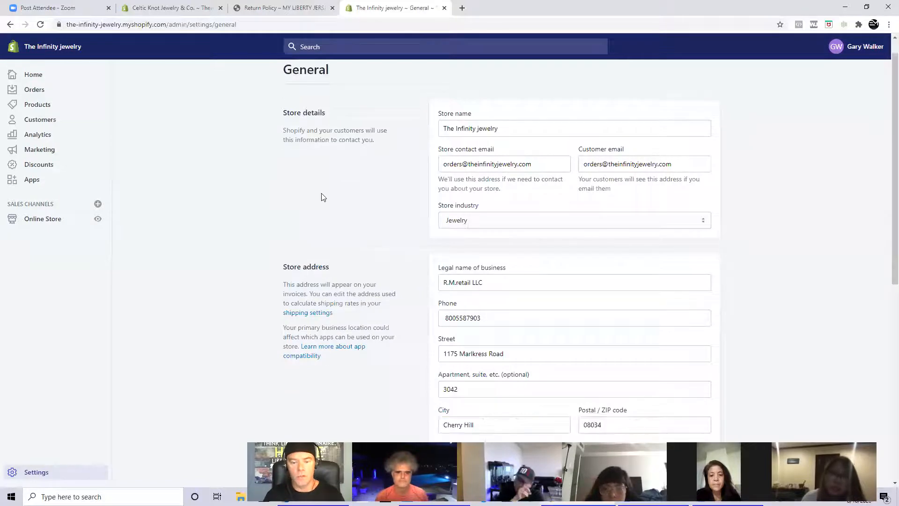
{"action": "scroll", "coordinate": [321, 192], "scroll_direction": "up", "scroll_amount": 2}
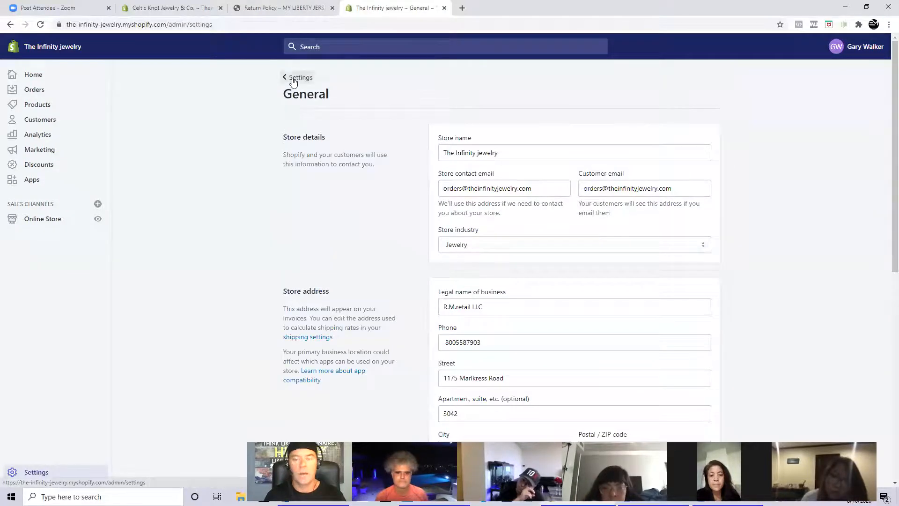
- Open the Payments settings and examine the payment providers, accepted payments, alternative and manual methods, and payment capture options
{"action": "left_click", "coordinate": [291, 77]}
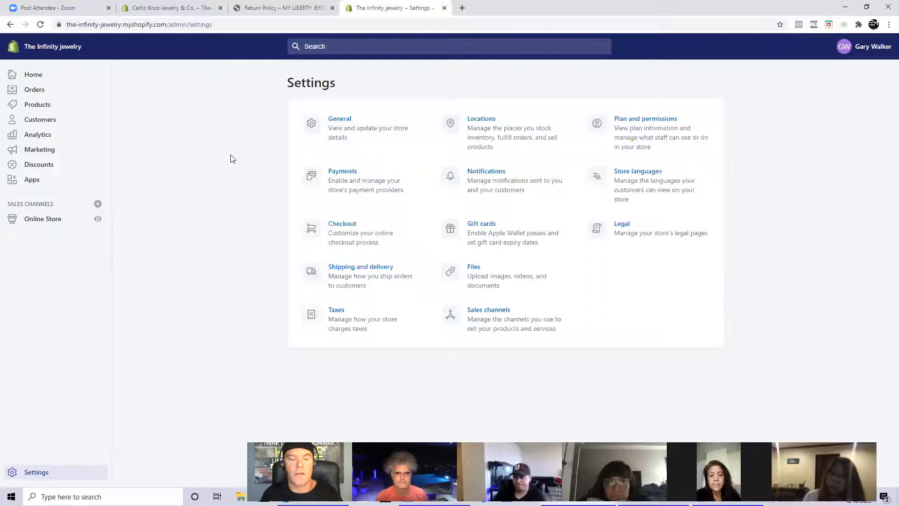
{"action": "left_click", "coordinate": [344, 173]}
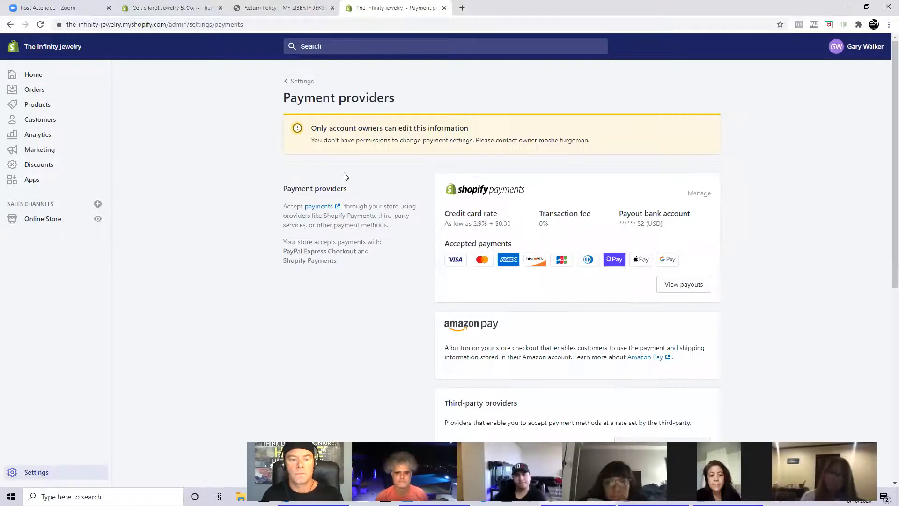
{"action": "scroll", "coordinate": [368, 248], "scroll_direction": "down", "scroll_amount": 1}
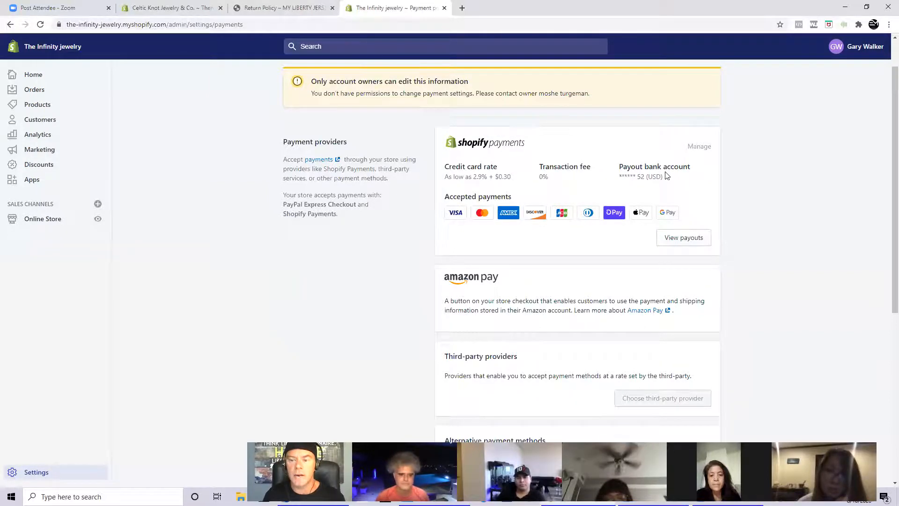
{"action": "scroll", "coordinate": [667, 175], "scroll_direction": "down", "scroll_amount": 6}
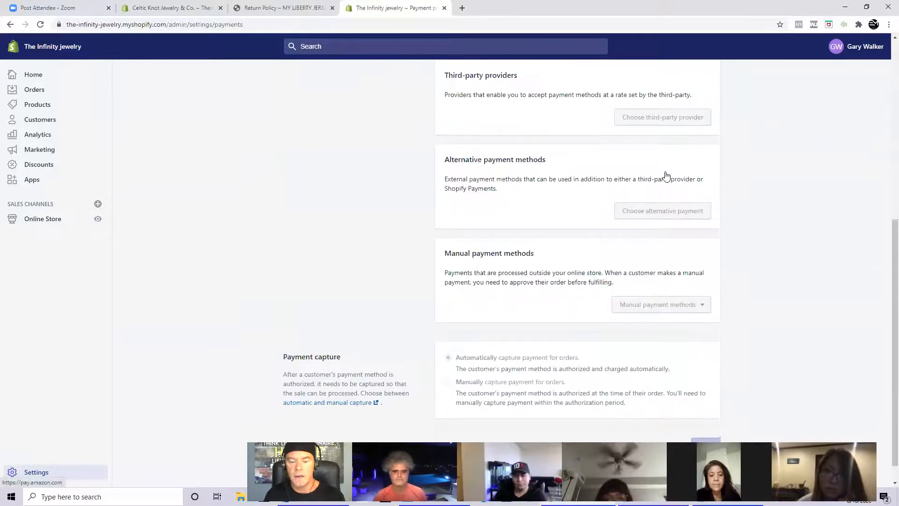
{"action": "scroll", "coordinate": [667, 175], "scroll_direction": "up", "scroll_amount": 2}
{"action": "scroll", "coordinate": [667, 175], "scroll_direction": "up", "scroll_amount": 5}
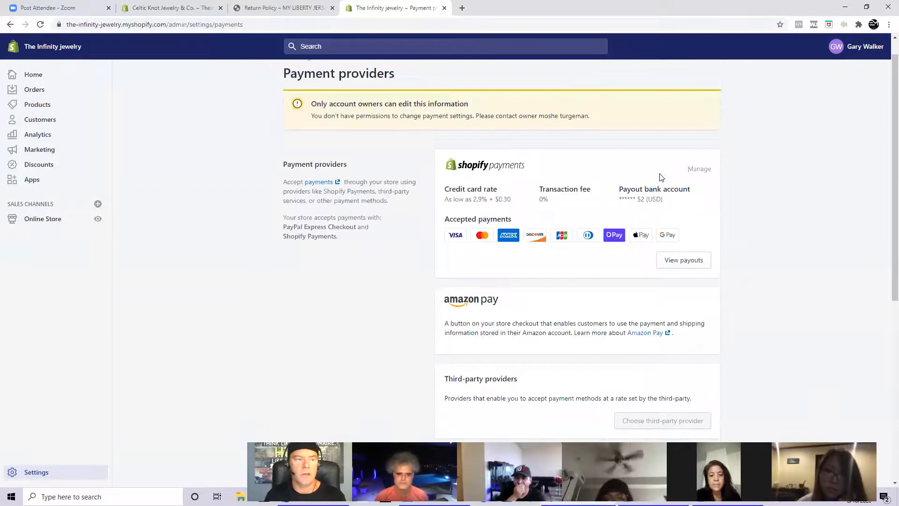
{"action": "scroll", "coordinate": [551, 192], "scroll_direction": "down", "scroll_amount": 4}
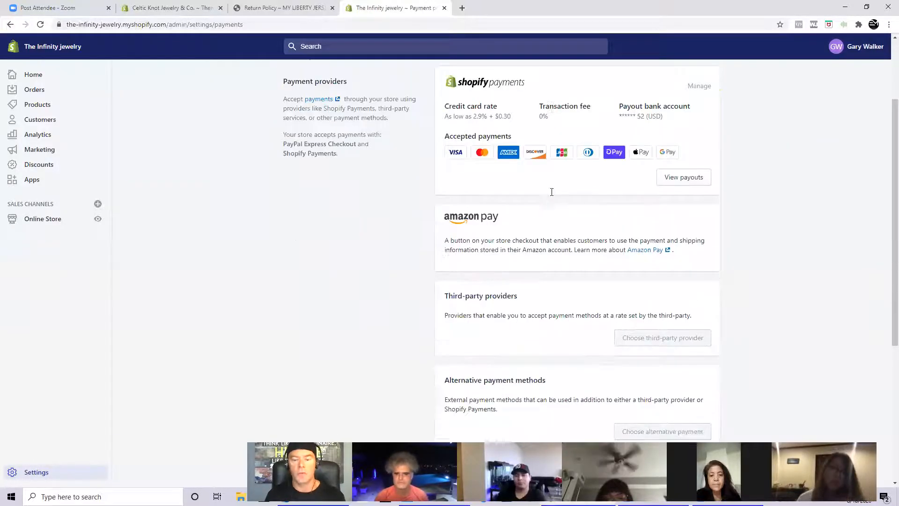
{"action": "scroll", "coordinate": [552, 192], "scroll_direction": "up", "scroll_amount": 2}
{"action": "scroll", "coordinate": [551, 195], "scroll_direction": "up", "scroll_amount": 2}
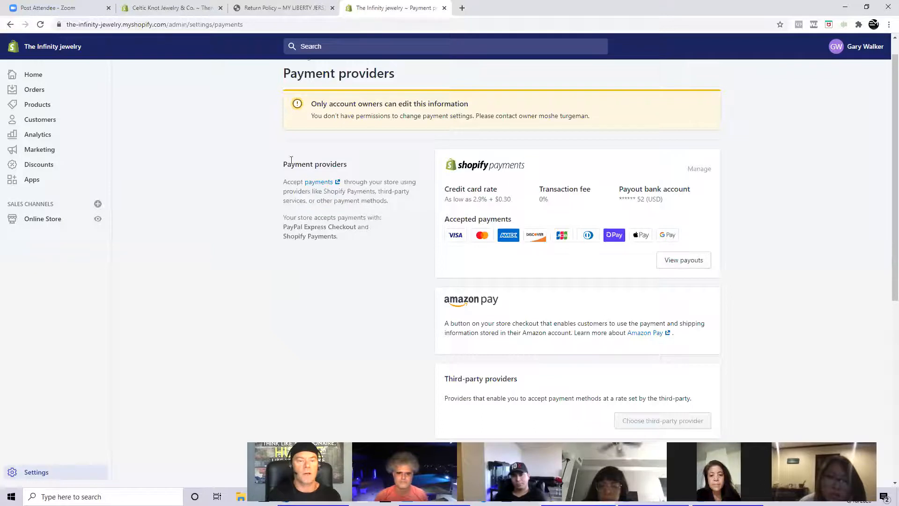
{"action": "scroll", "coordinate": [246, 232], "scroll_direction": "up", "scroll_amount": 1}
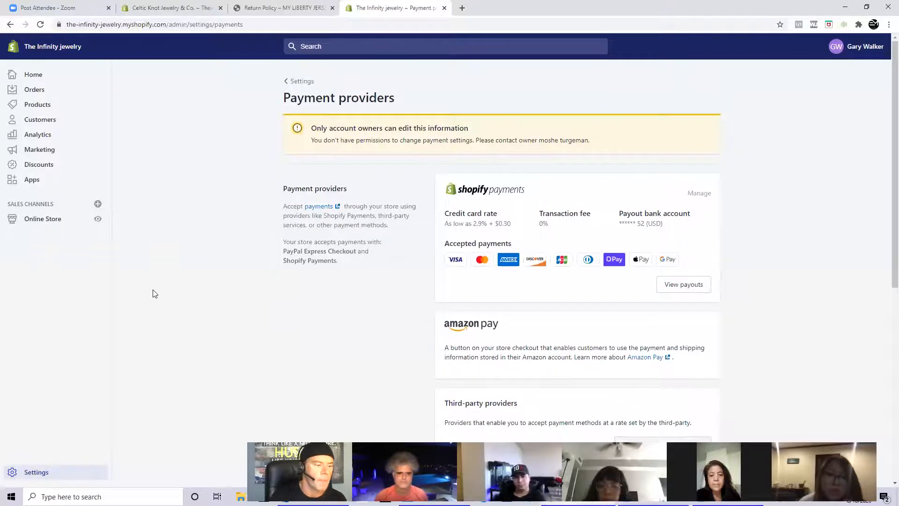
- Check the store's installed apps, followed by the online store's Themes, Domains and Preferences pages
{"action": "left_click", "coordinate": [37, 184]}
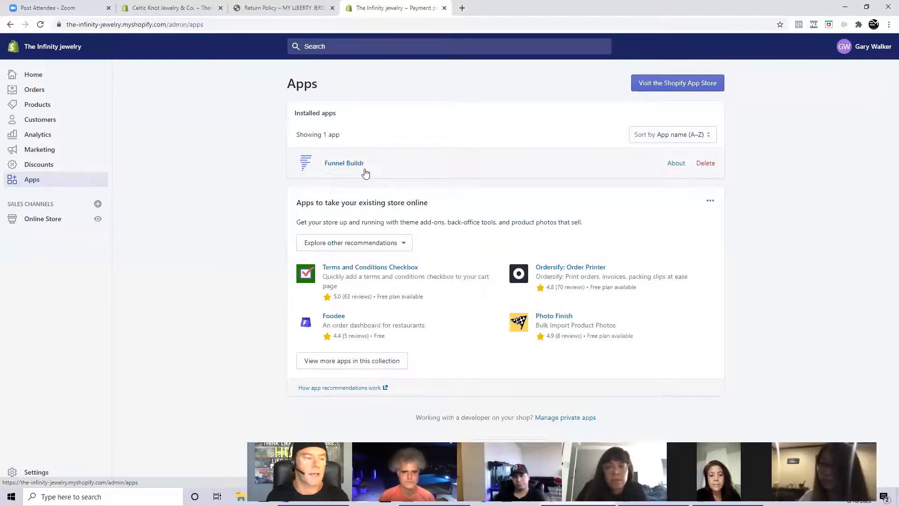
{"action": "left_click", "coordinate": [22, 222]}
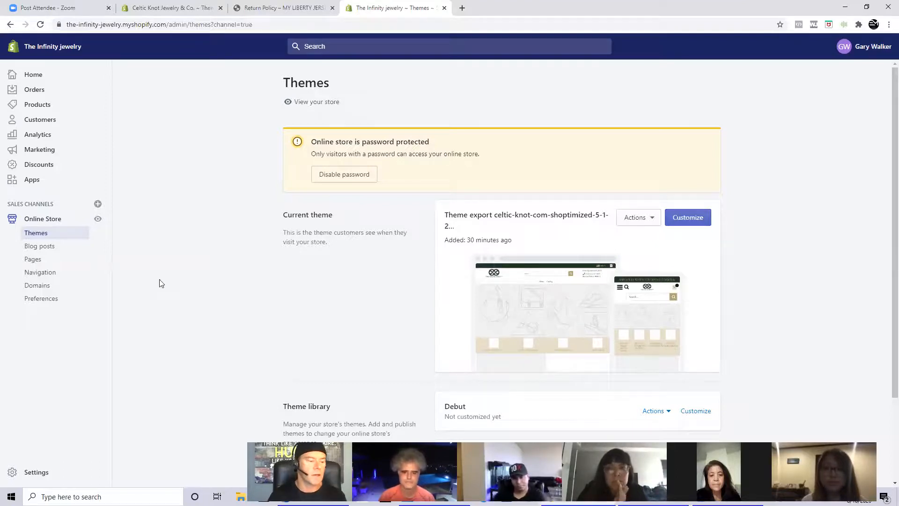
{"action": "left_click", "coordinate": [41, 287]}
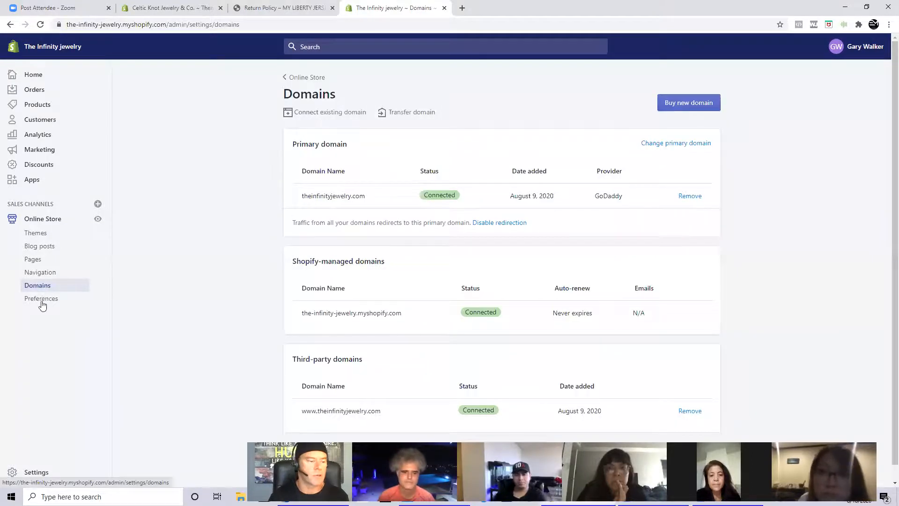
{"action": "left_click", "coordinate": [41, 300]}
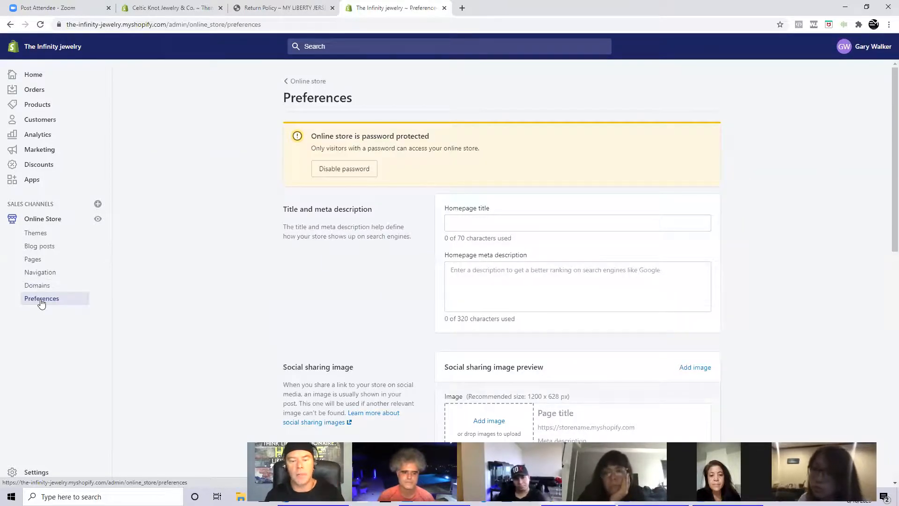
- Look at the admin home page, then check the plan details and staff accounts in the Plan and permissions settings
{"action": "left_click", "coordinate": [33, 75]}
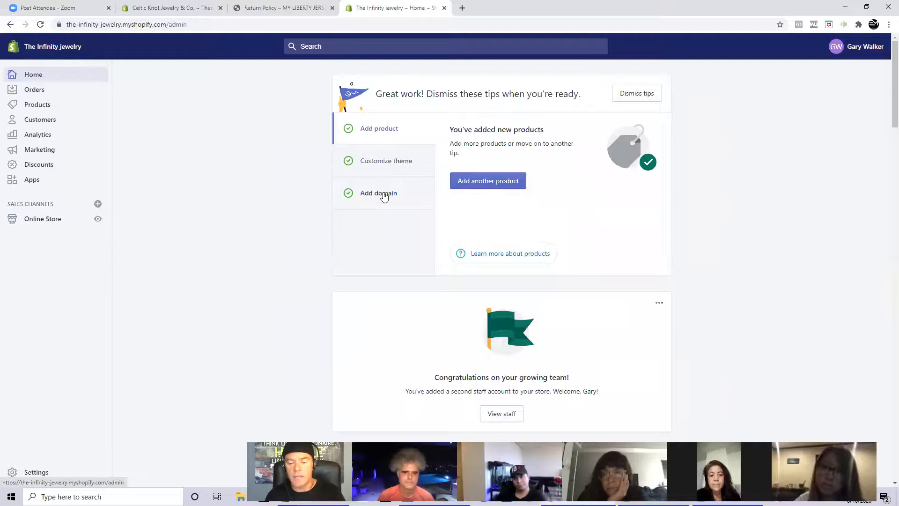
{"action": "left_click", "coordinate": [49, 475]}
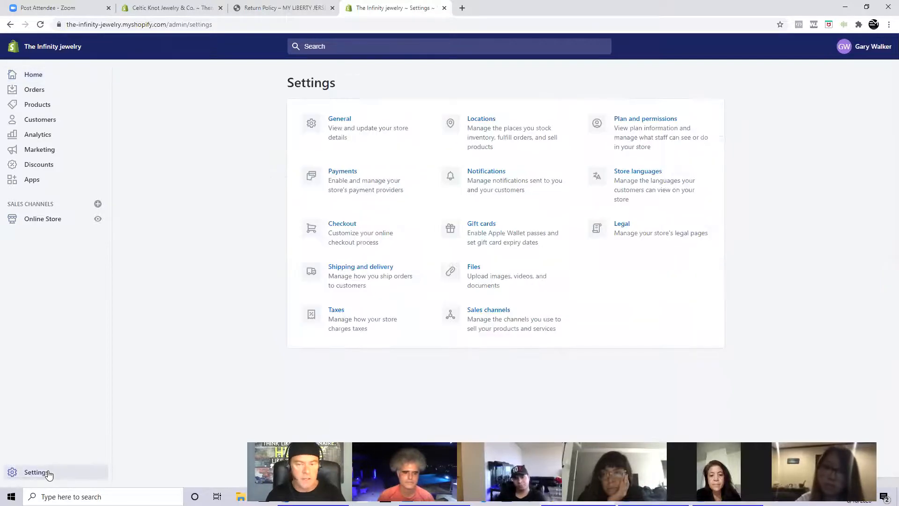
{"action": "left_click", "coordinate": [647, 128]}
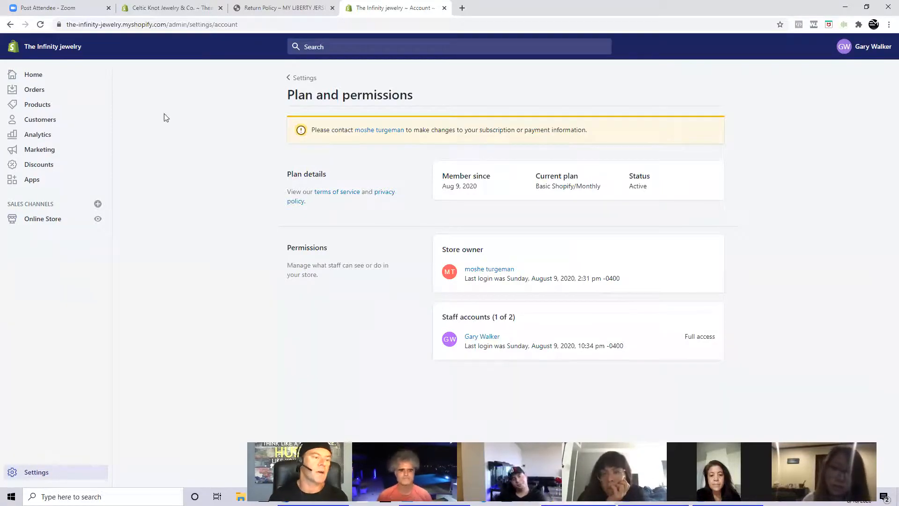
- Return to the admin home page and look through its setup tips and recommendation cards
{"action": "left_click", "coordinate": [40, 75]}
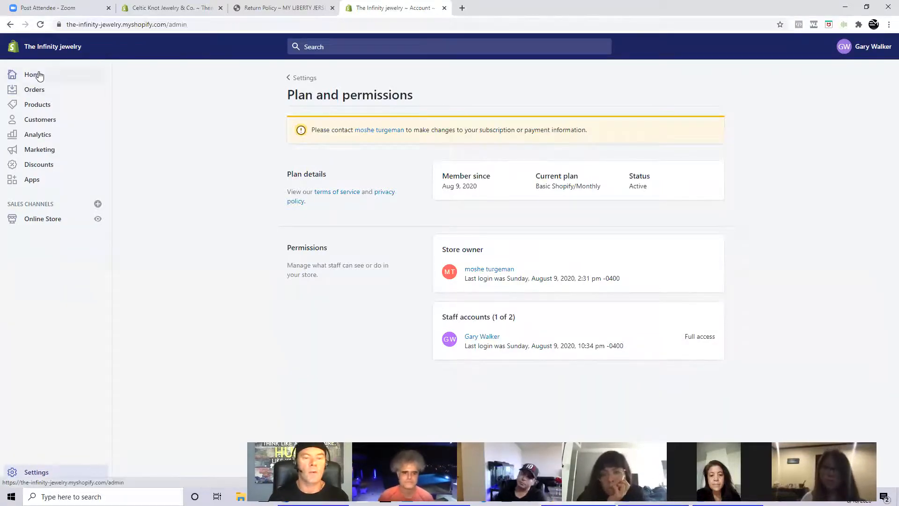
{"action": "scroll", "coordinate": [230, 200], "scroll_direction": "down", "scroll_amount": 6}
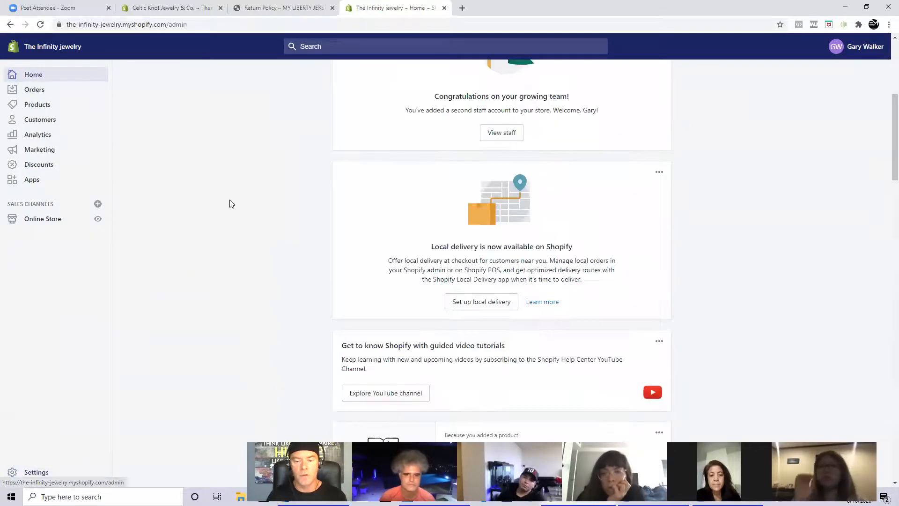
{"action": "scroll", "coordinate": [230, 204], "scroll_direction": "down", "scroll_amount": 5}
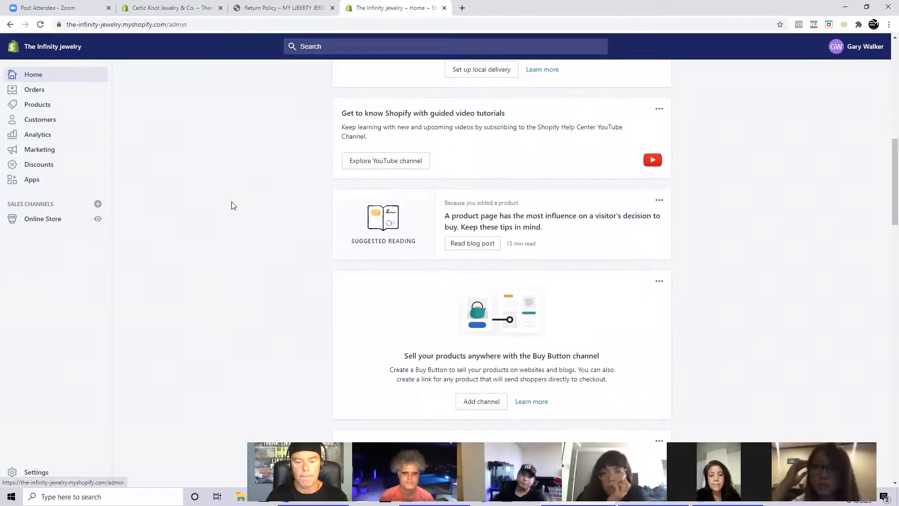
{"action": "scroll", "coordinate": [231, 205], "scroll_direction": "down", "scroll_amount": 6}
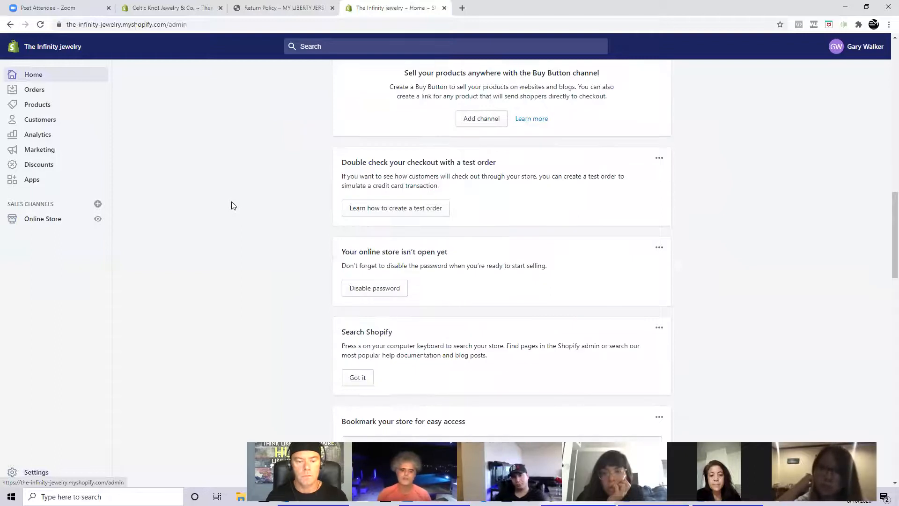
{"action": "scroll", "coordinate": [232, 206], "scroll_direction": "down", "scroll_amount": 4}
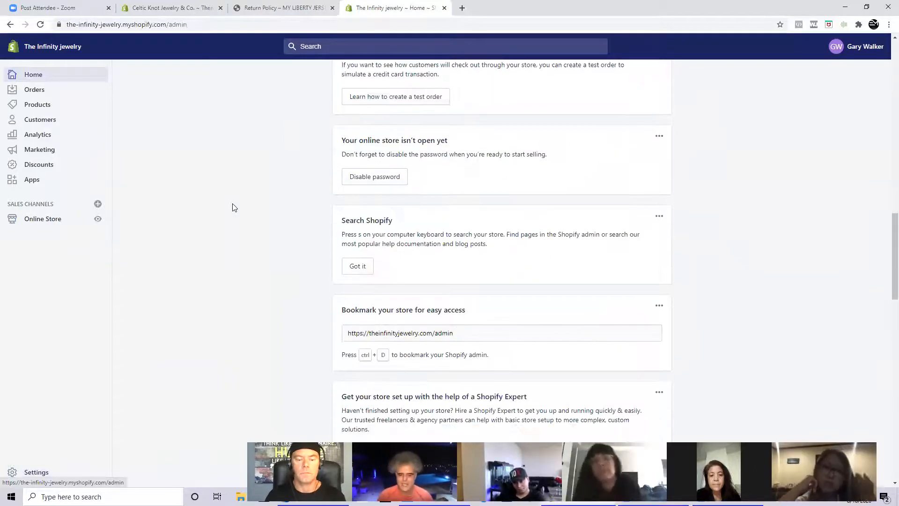
{"action": "scroll", "coordinate": [234, 208], "scroll_direction": "down", "scroll_amount": 4}
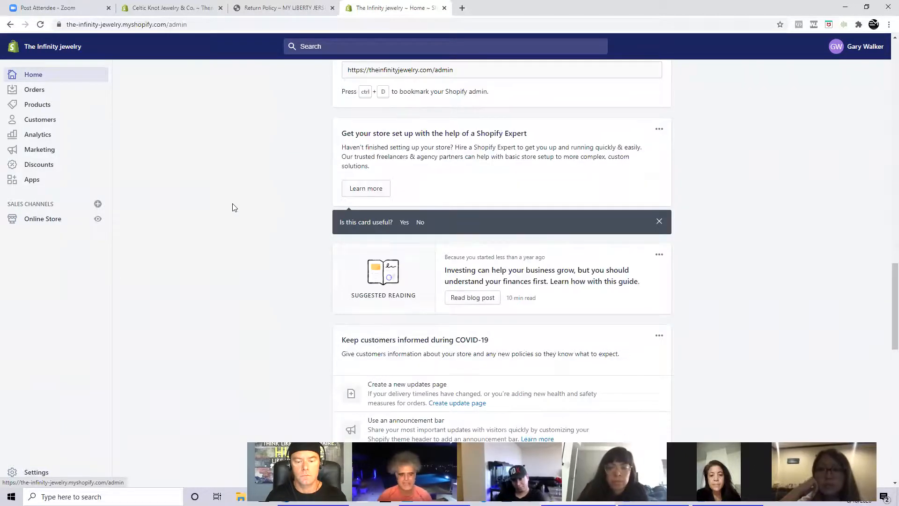
{"action": "scroll", "coordinate": [234, 208], "scroll_direction": "up", "scroll_amount": 20}
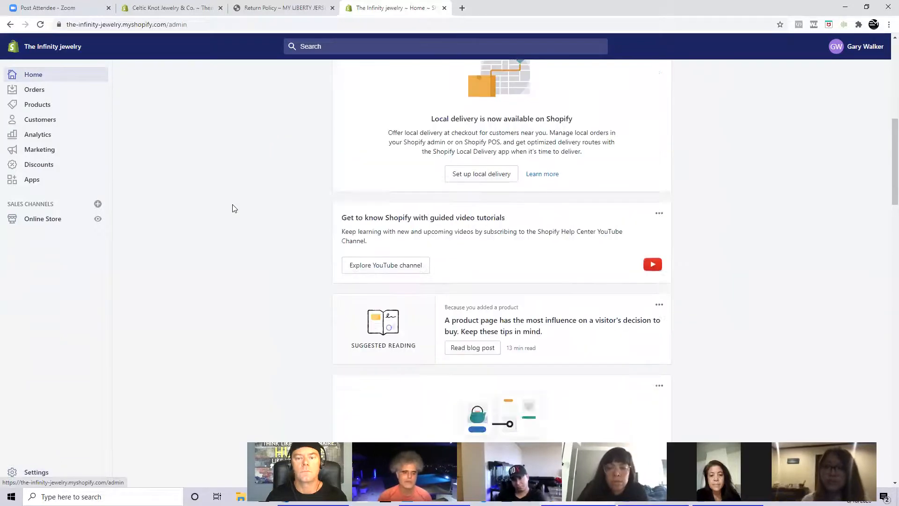
{"action": "scroll", "coordinate": [234, 208], "scroll_direction": "up", "scroll_amount": 3}
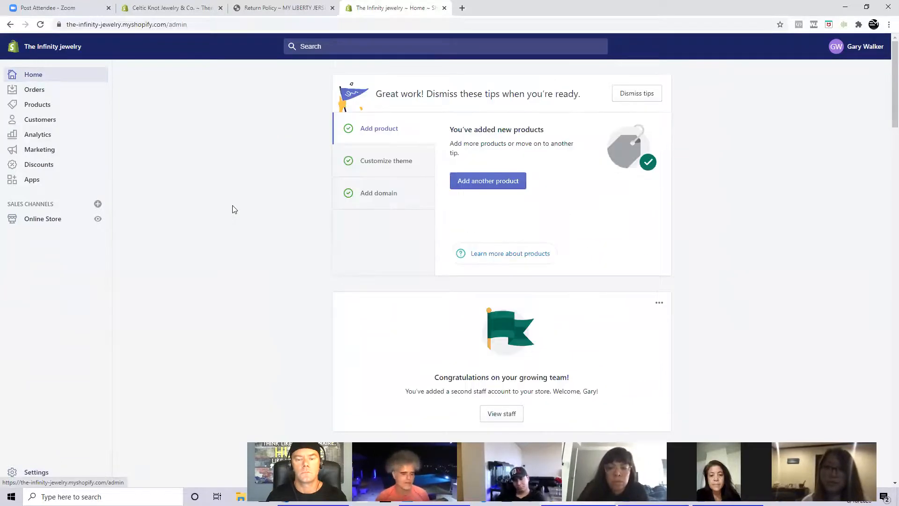